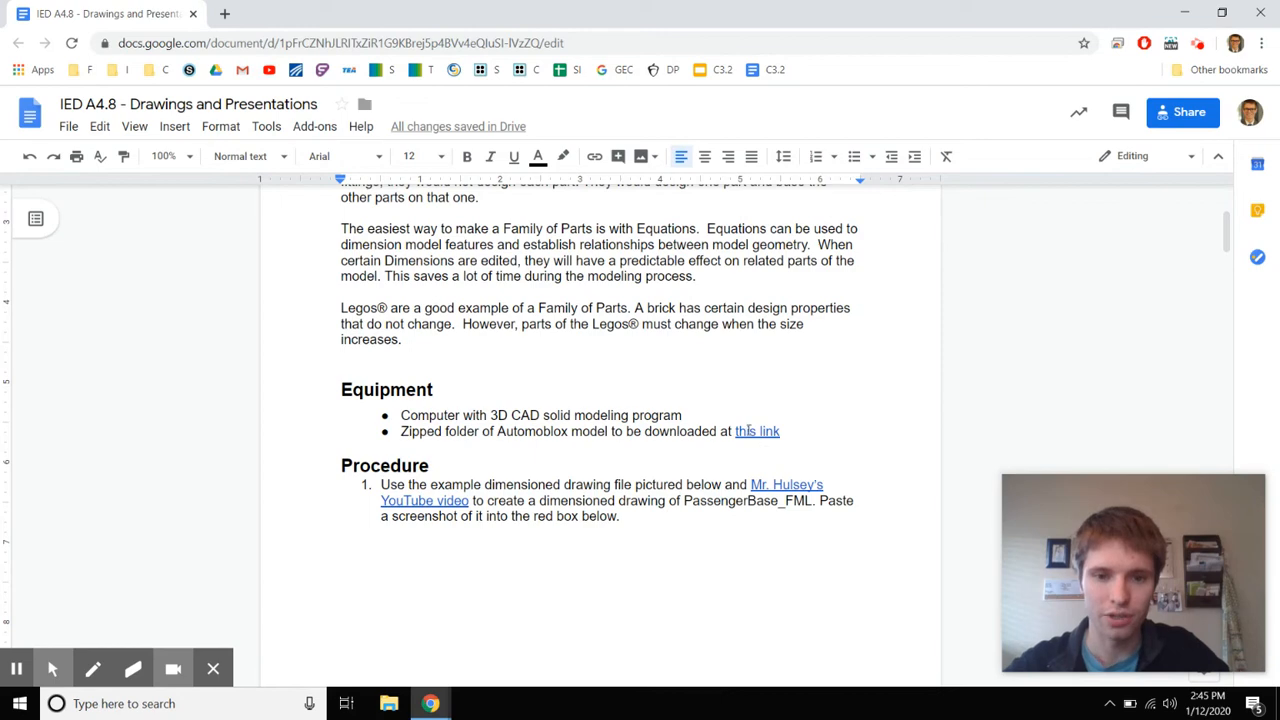
# Follow the 'this link' hyperlink under Equipment to reveal the model folder's download URL
pyautogui.click(748, 430)
# Open A4_8_DrawingsAndPresentations_FML.zip in Drive and cancel the duplicate download
pyautogui.click(746, 452)
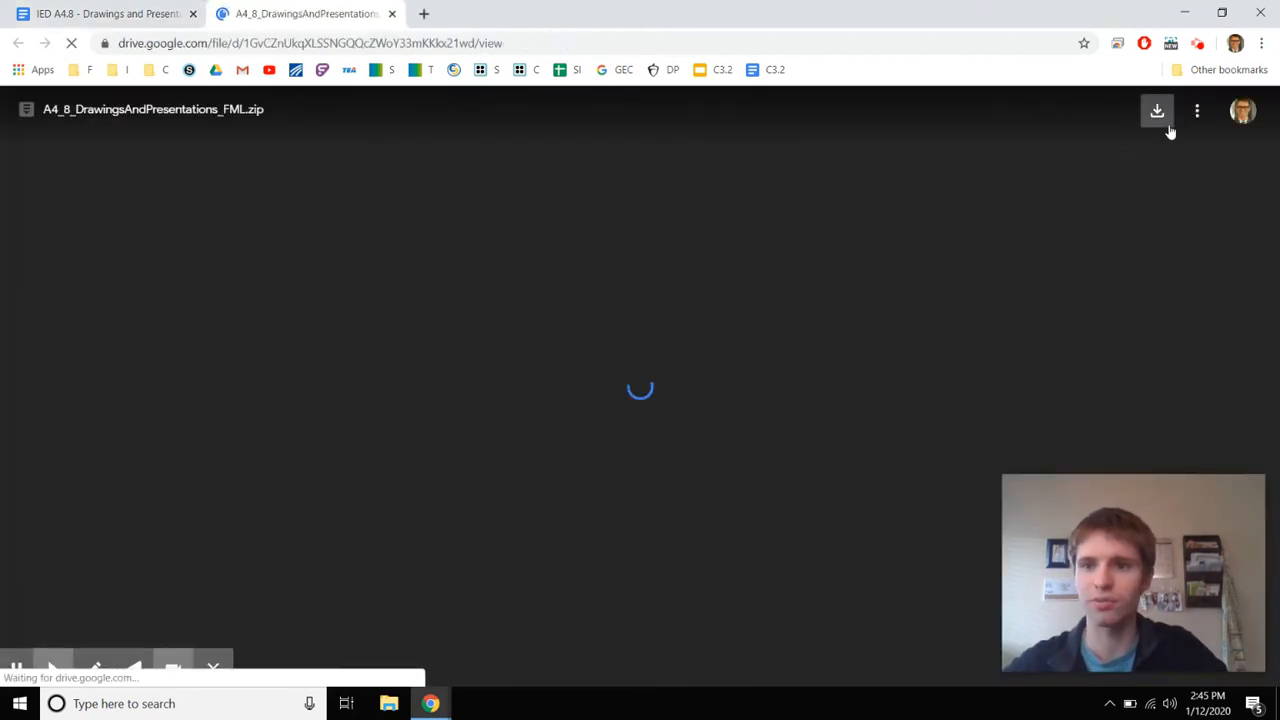
pyautogui.click(1159, 118)
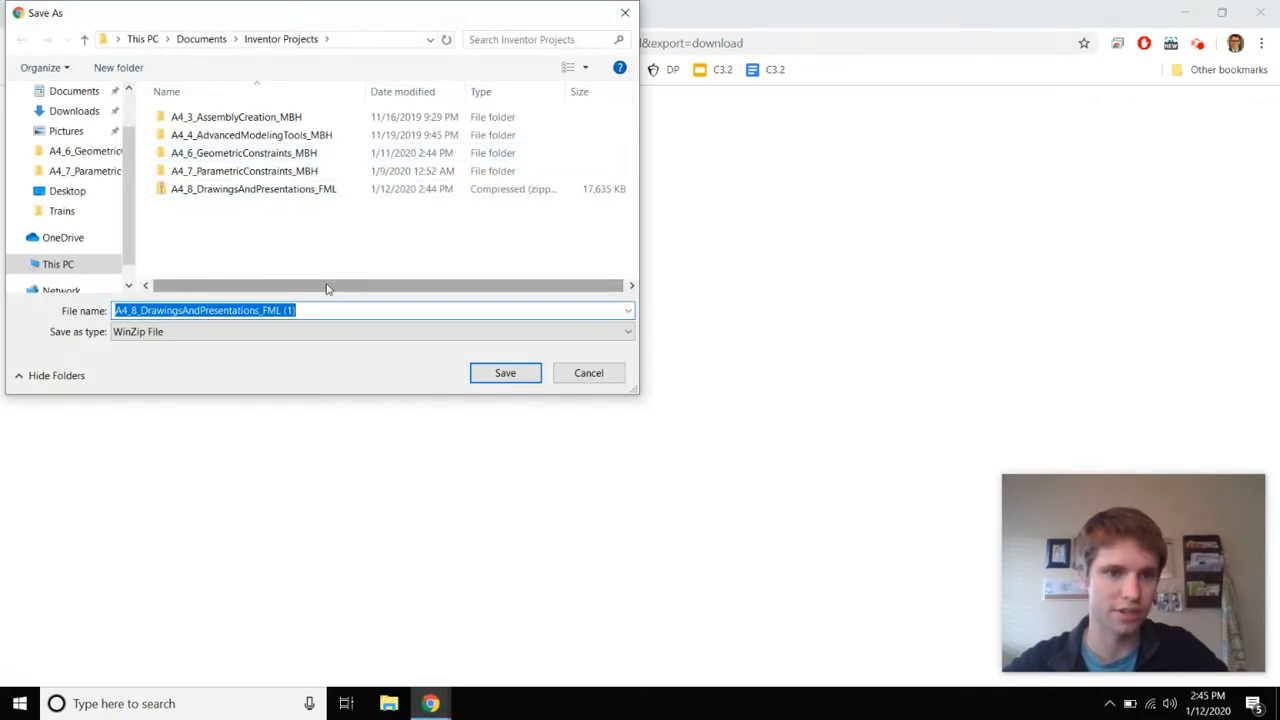
pyautogui.click(332, 311)
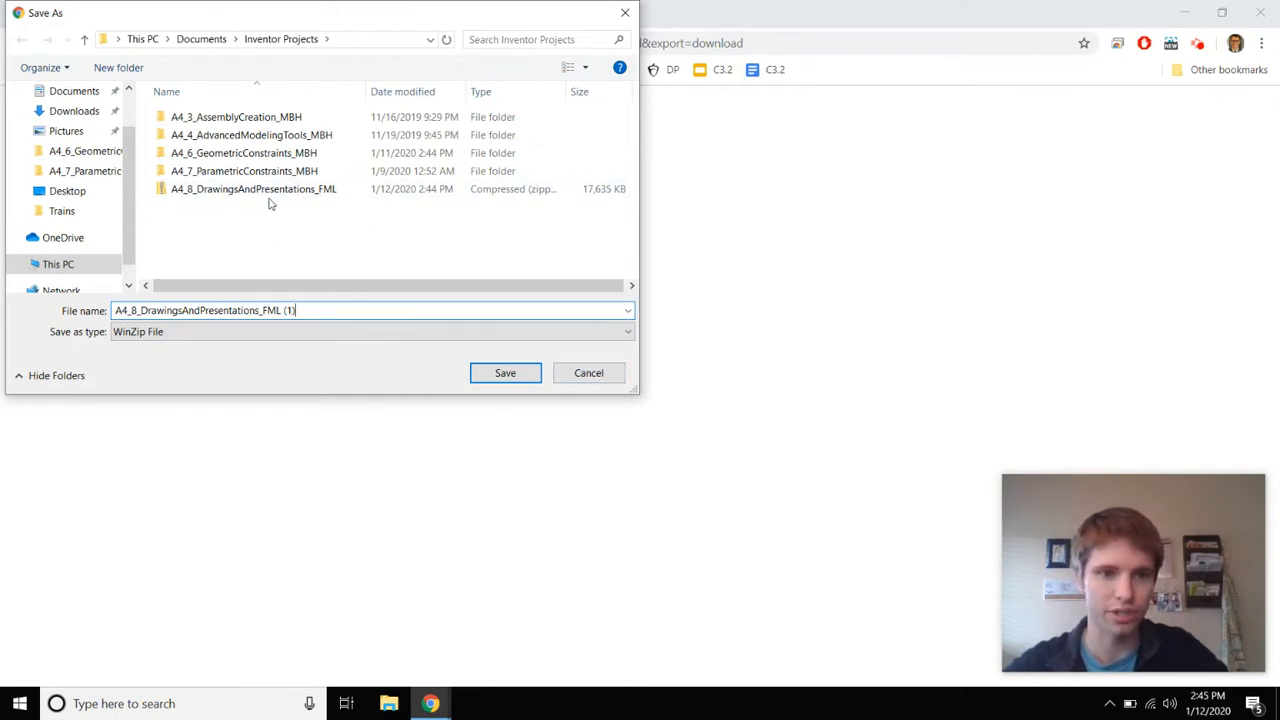
pyautogui.click(588, 373)
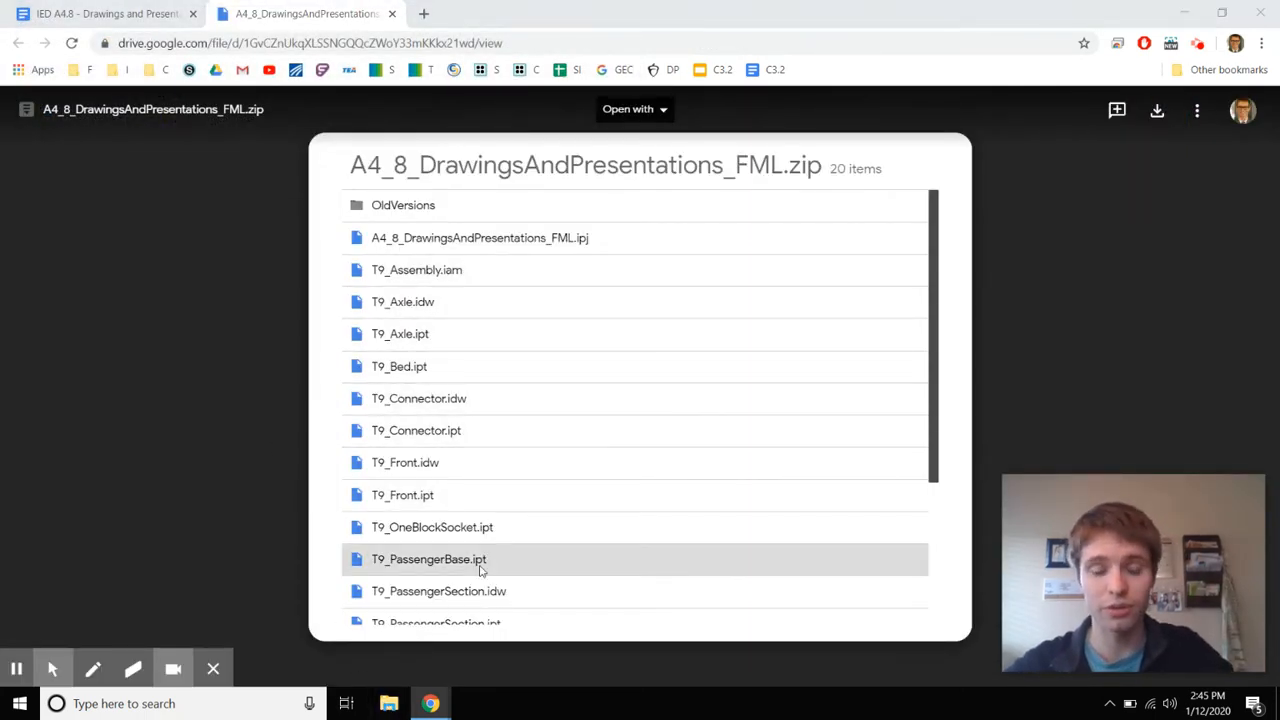
pyautogui.click(389, 703)
# In the Inventor Projects folder, rename the downloaded zip so it ends in MBH instead of FML
pyautogui.click(305, 325)
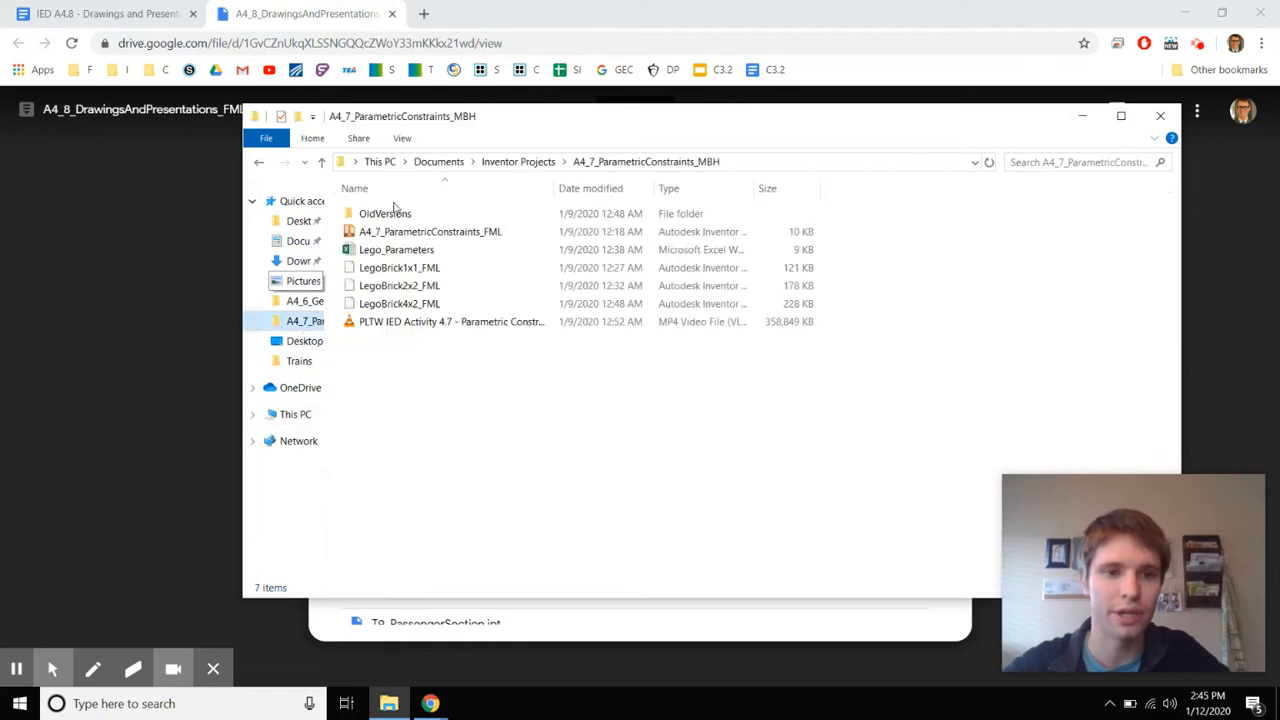
pyautogui.click(517, 161)
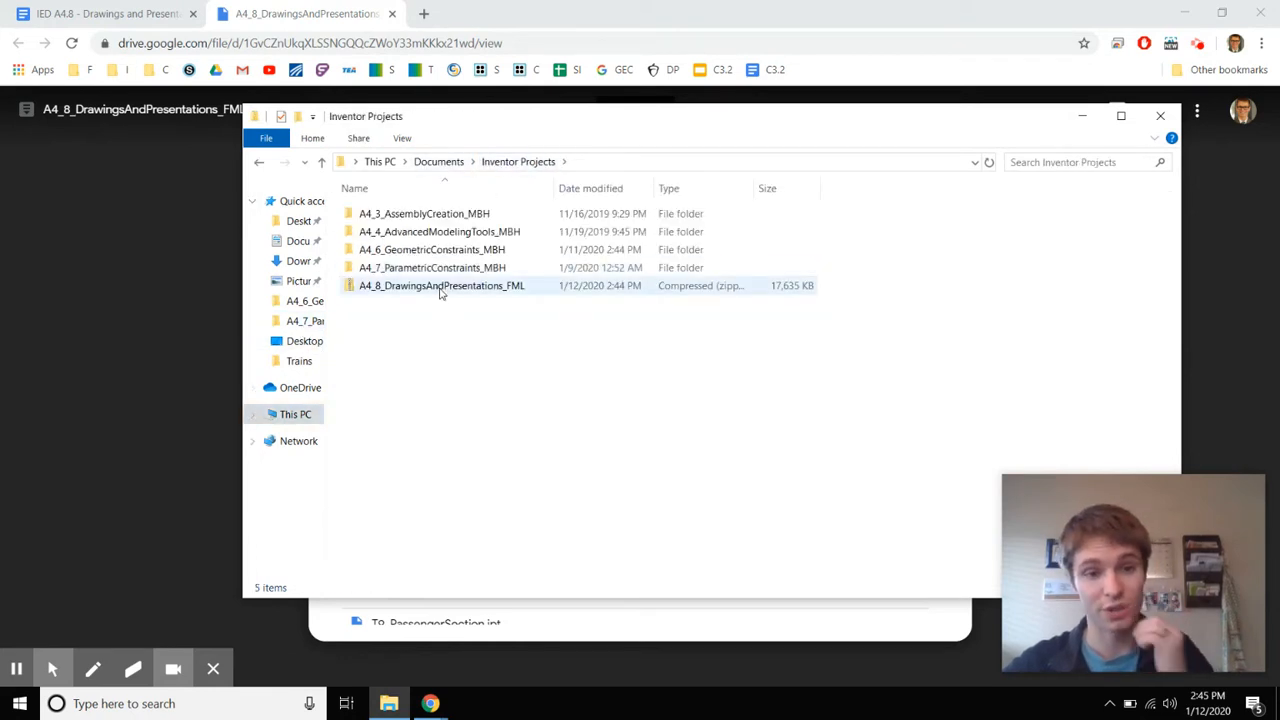
pyautogui.click(440, 291)
pyautogui.rightClick(440, 291)
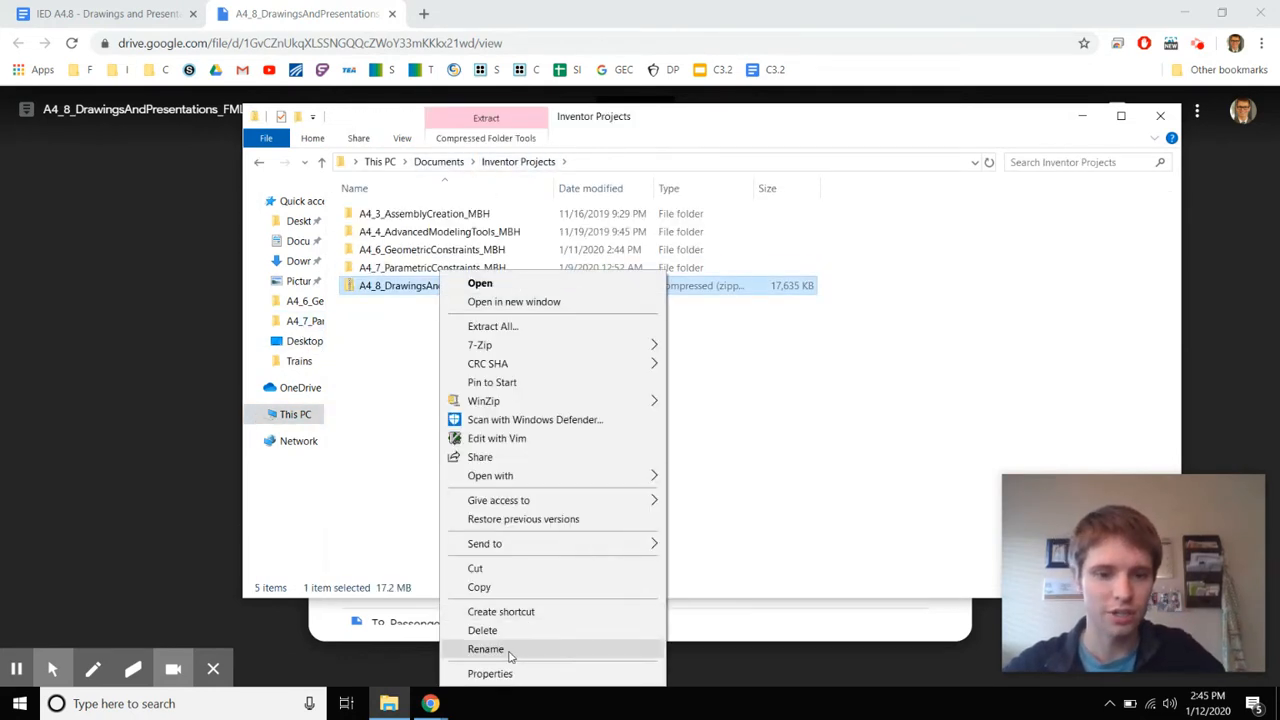
pyautogui.click(475, 648)
pyautogui.press('Right')
pyautogui.hotkey('ctrl', 'a')
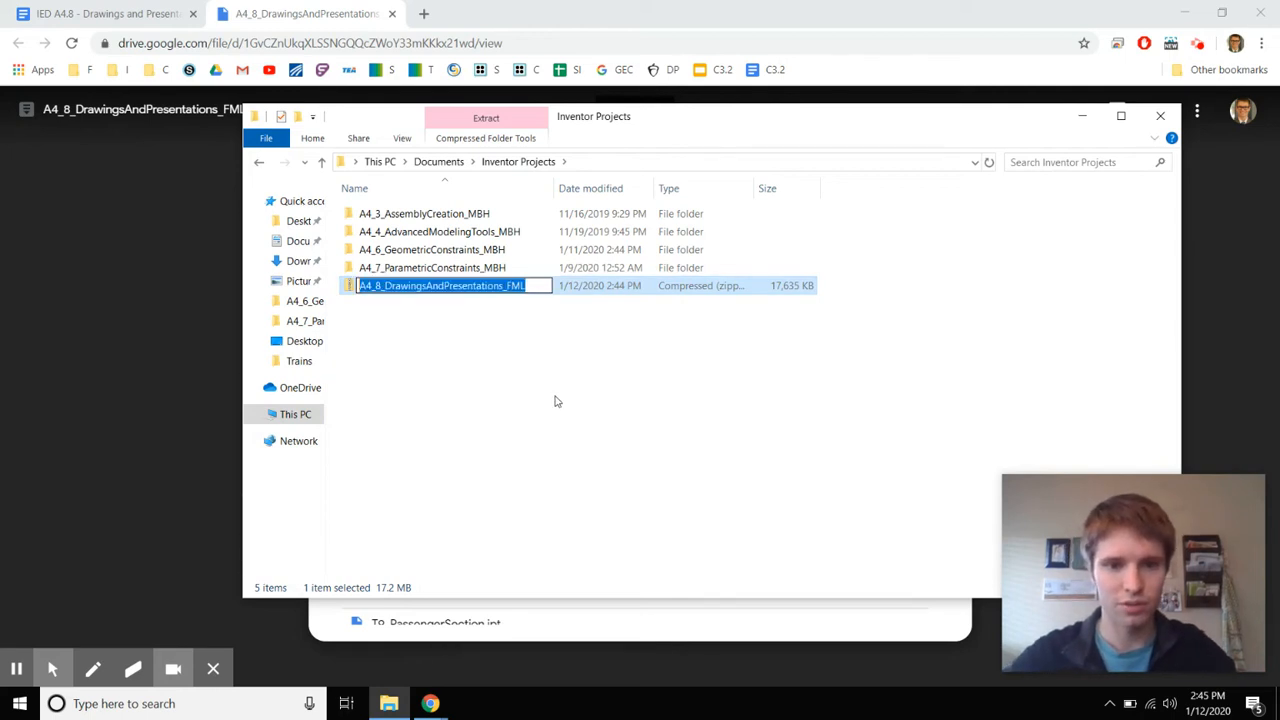
pyautogui.press('Right')
pyautogui.press('BackSpace')
pyautogui.press('BackSpace')
pyautogui.write('M')
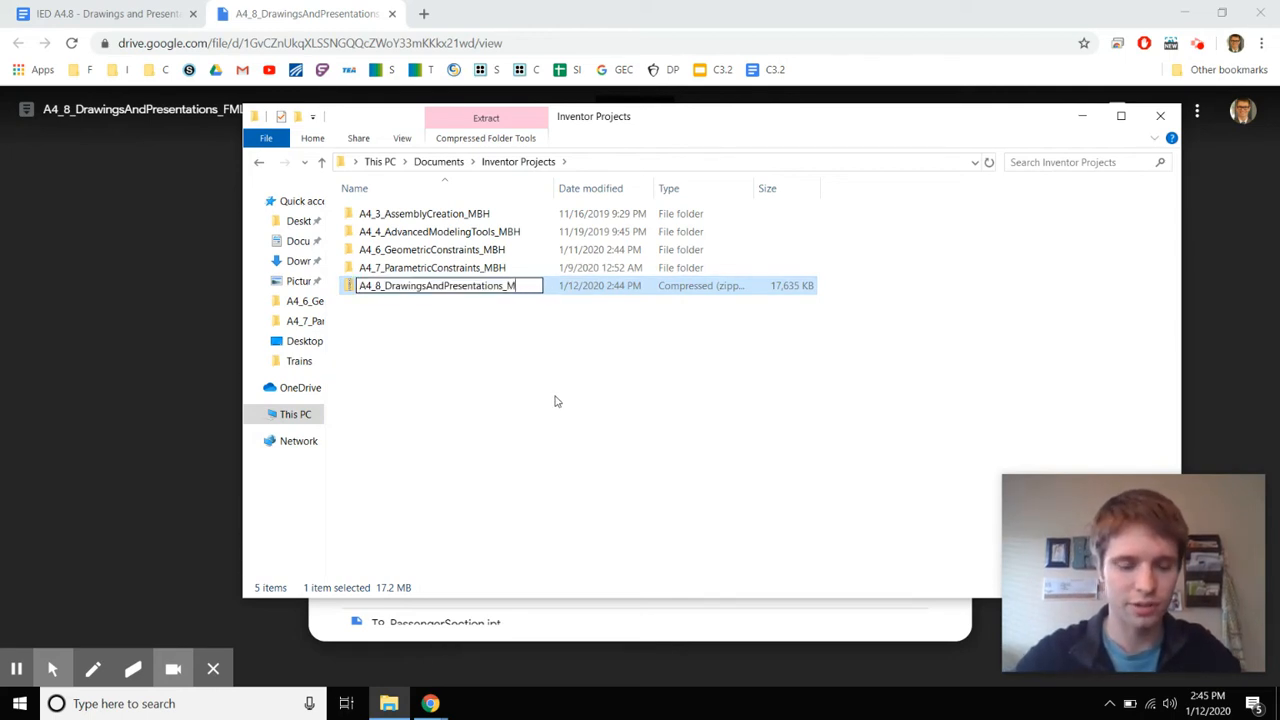
pyautogui.write('BH')
pyautogui.press('Return')
# Extract all contents of the renamed zip into the A4_8_DrawingsAndPresentations_MBH folder
pyautogui.rightClick(480, 288)
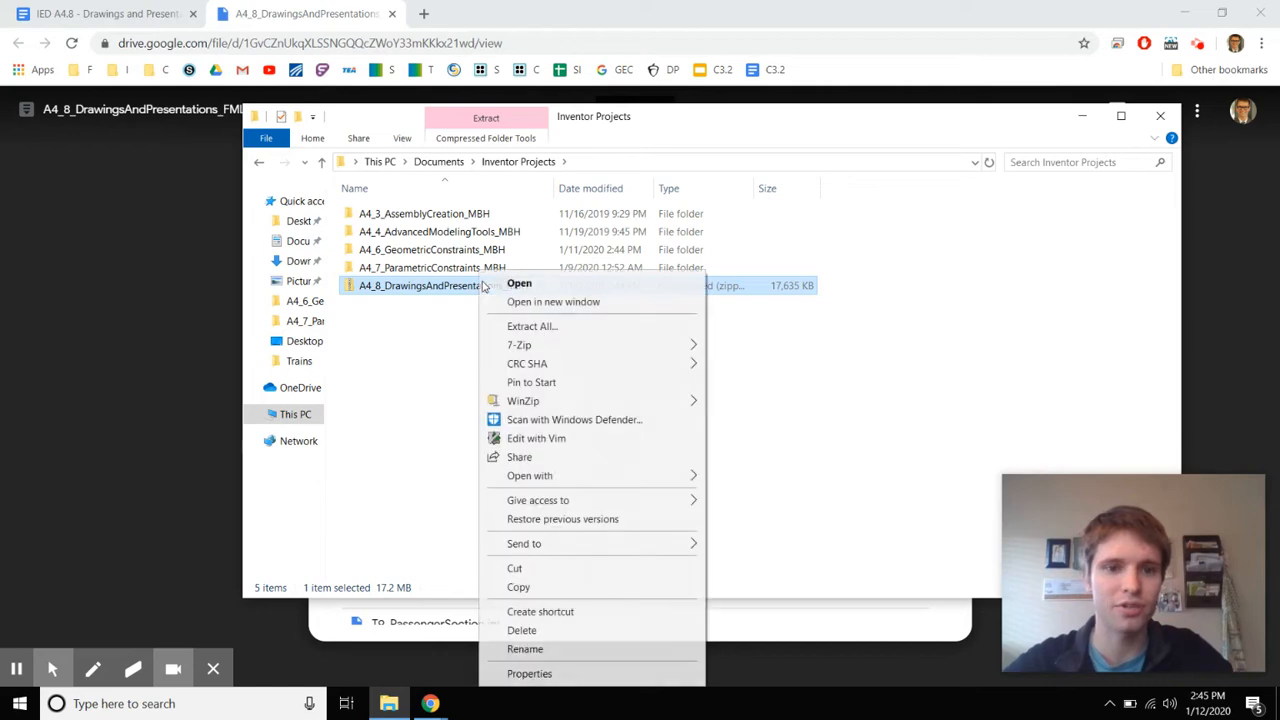
pyautogui.click(526, 321)
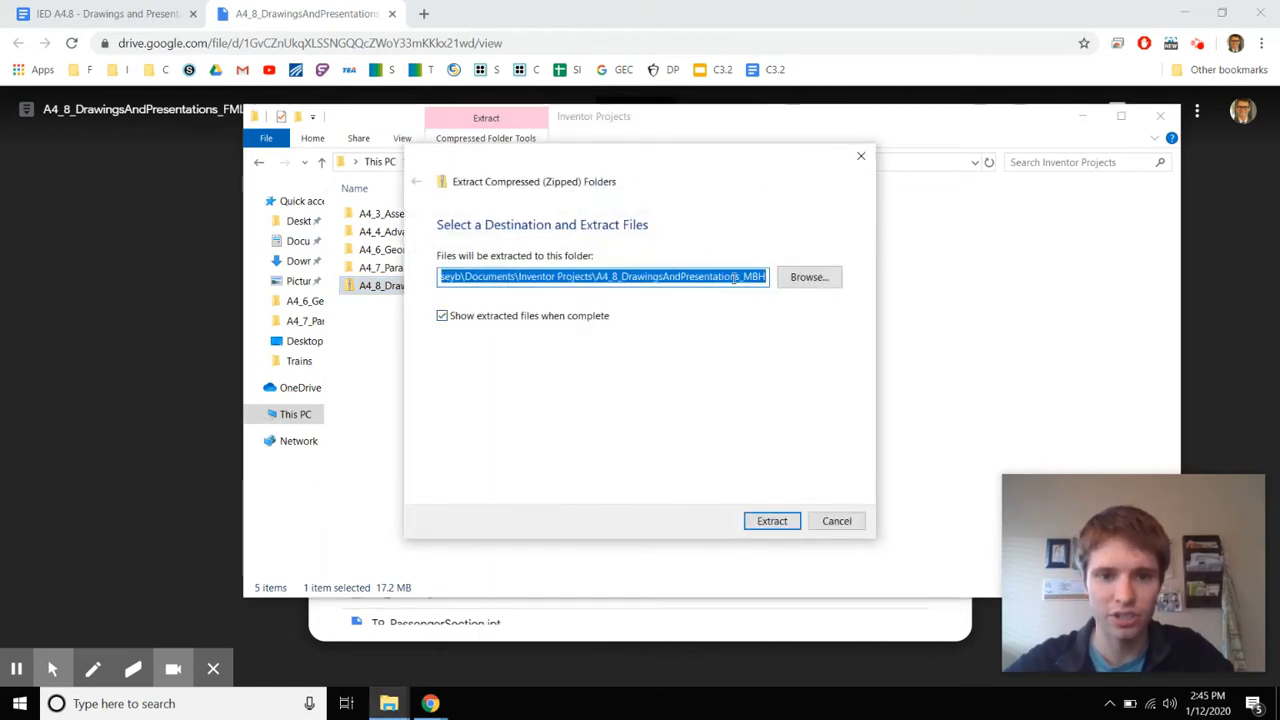
pyautogui.click(762, 520)
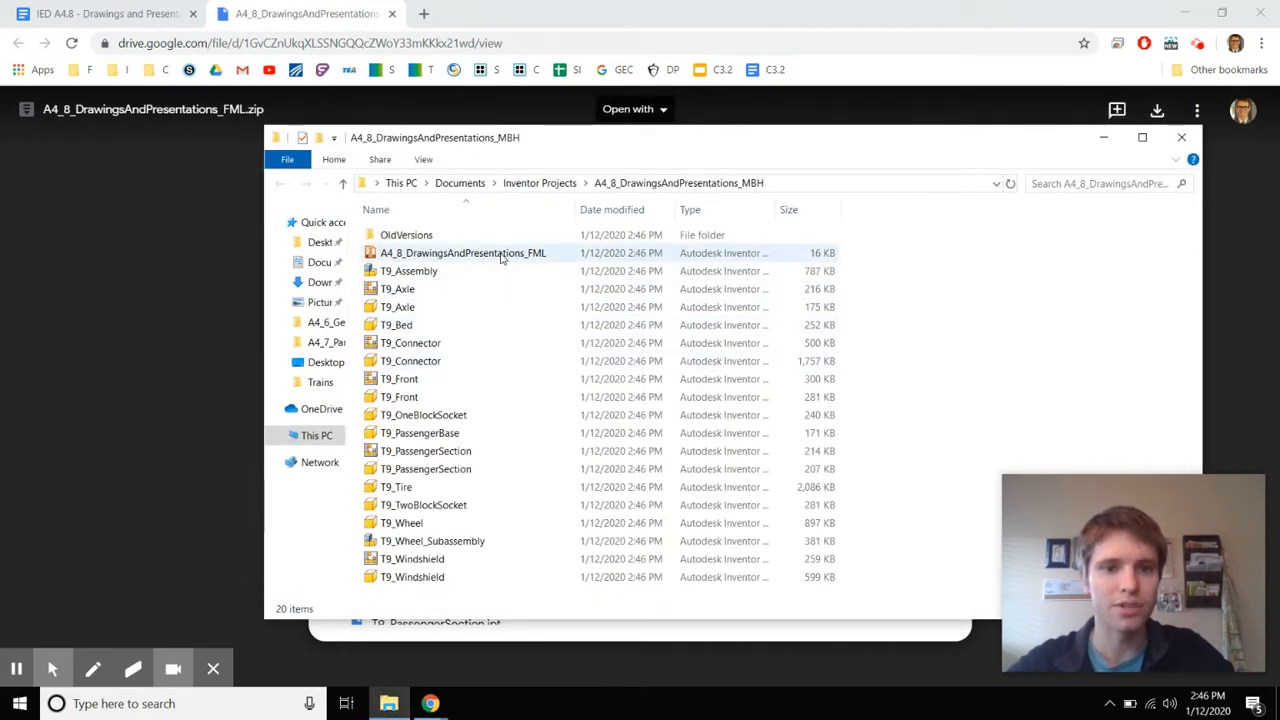
# Rename the project file to A4_8_DrawingsAndPresentations_MBH and open it in Inventor
pyautogui.click(505, 257)
pyautogui.rightClick(505, 257)
pyautogui.click(571, 608)
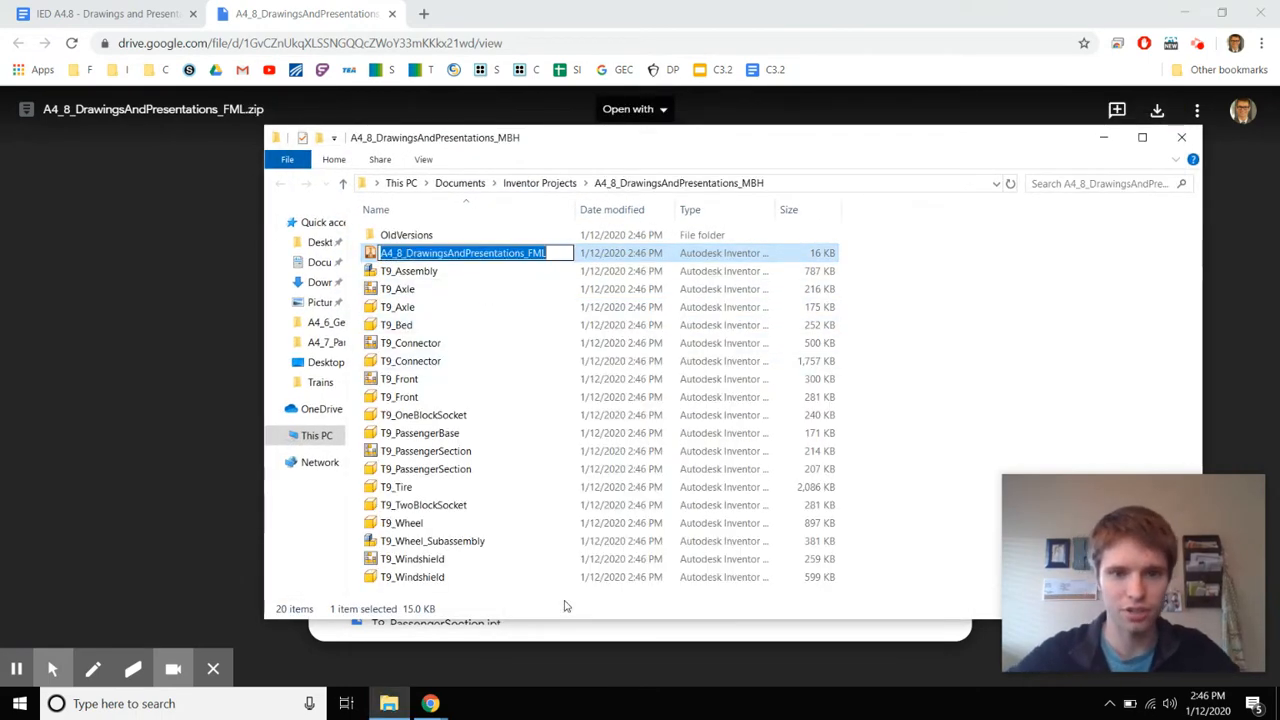
pyautogui.press('End')
pyautogui.press('BackSpace')
pyautogui.write('MBH')
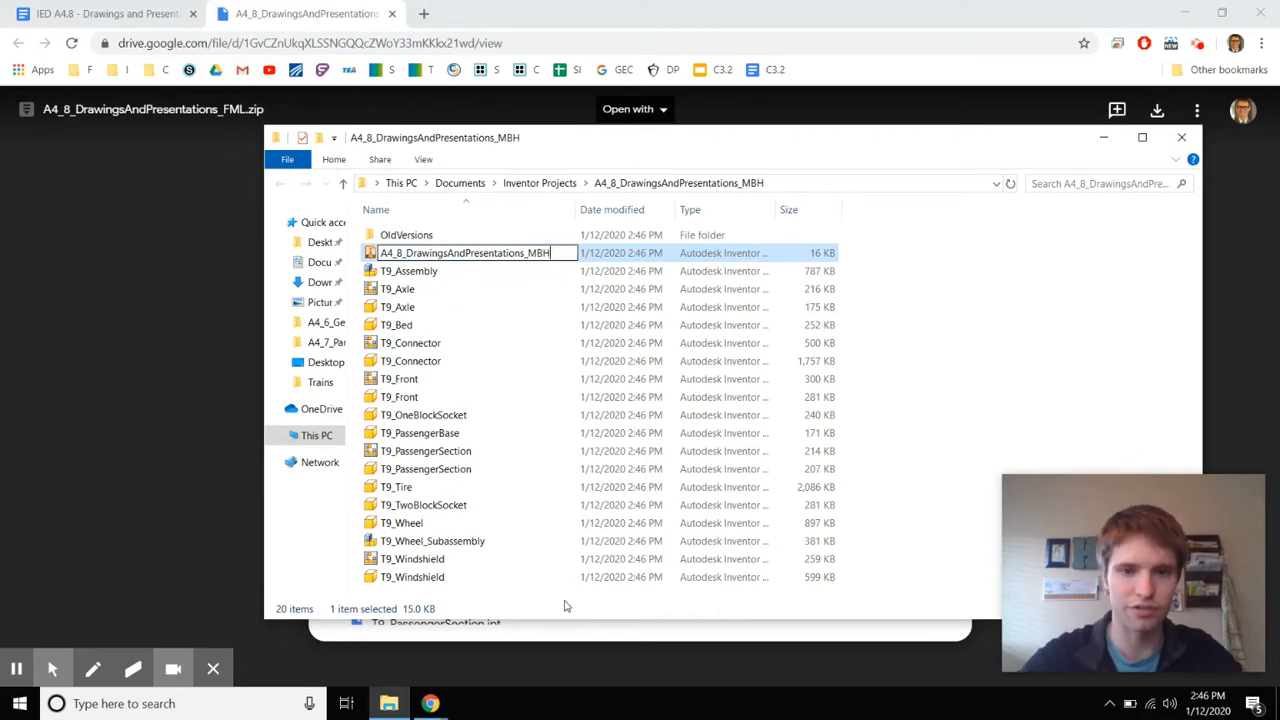
pyautogui.press('Return')
pyautogui.doubleClick(558, 253)
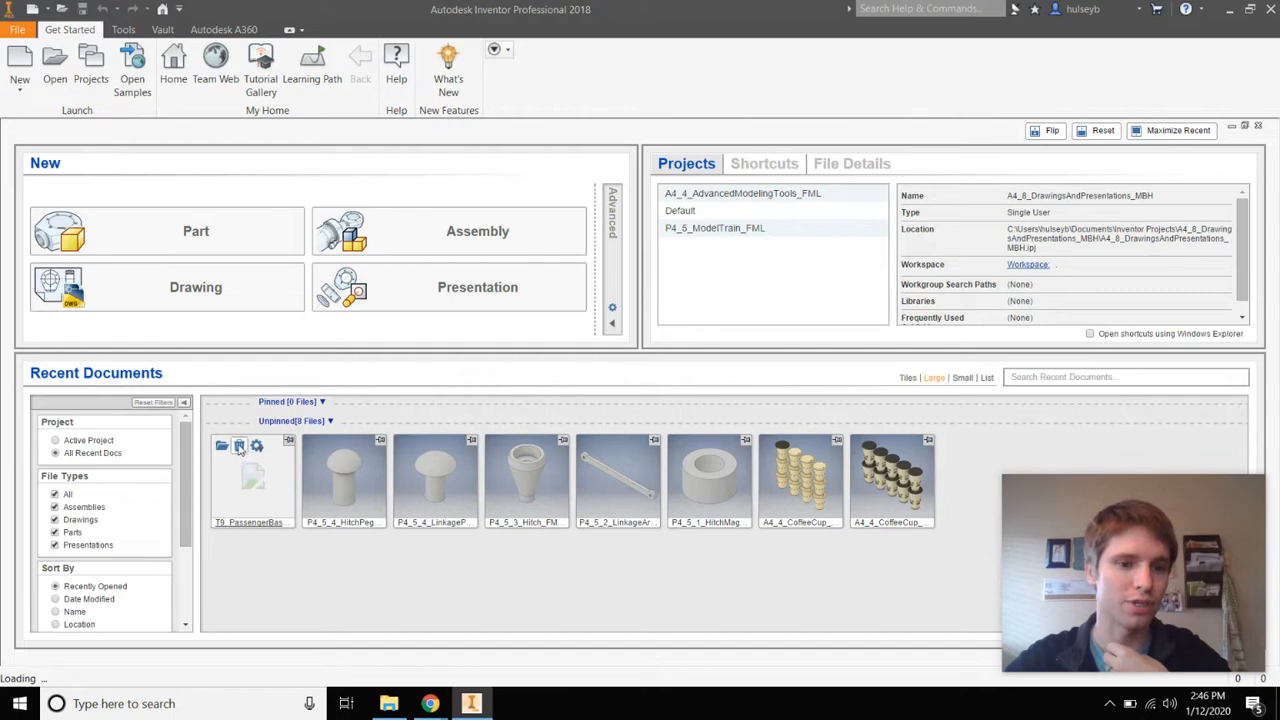
# Dismiss the missing-project warning and keep A4_8_DrawingsAndPresentations_MBH checked as the active project
pyautogui.click(91, 68)
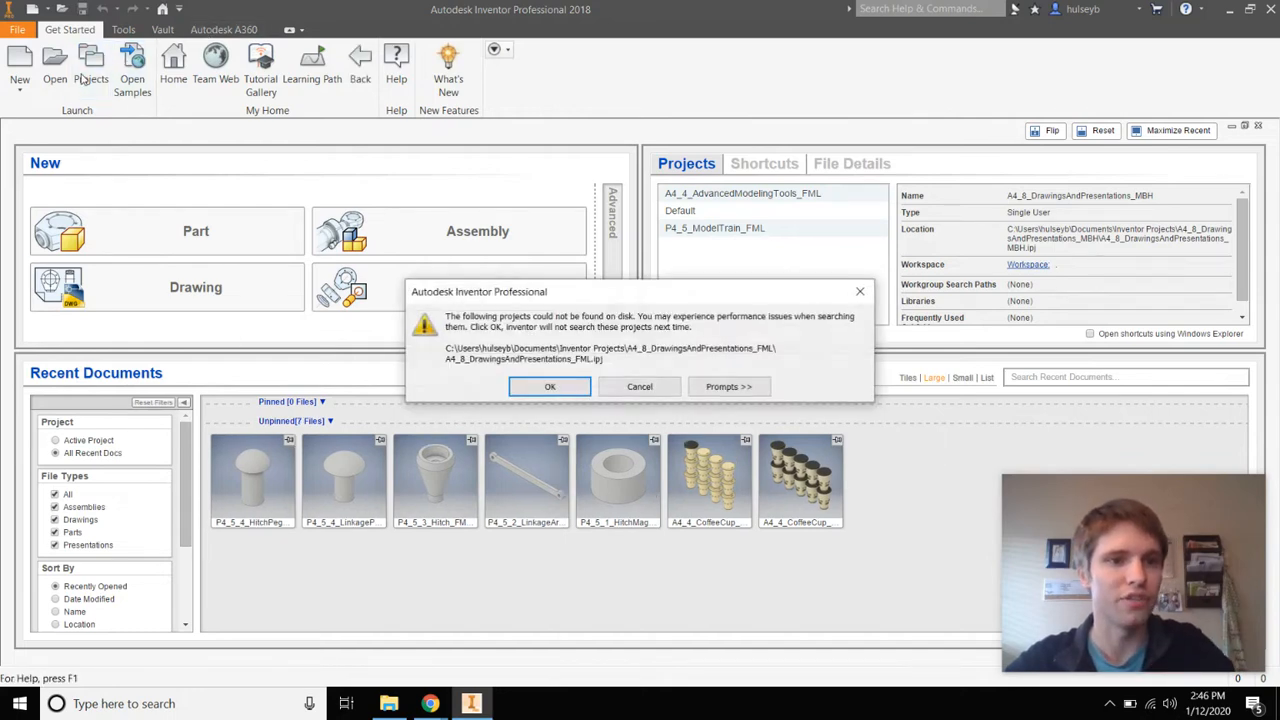
pyautogui.click(550, 387)
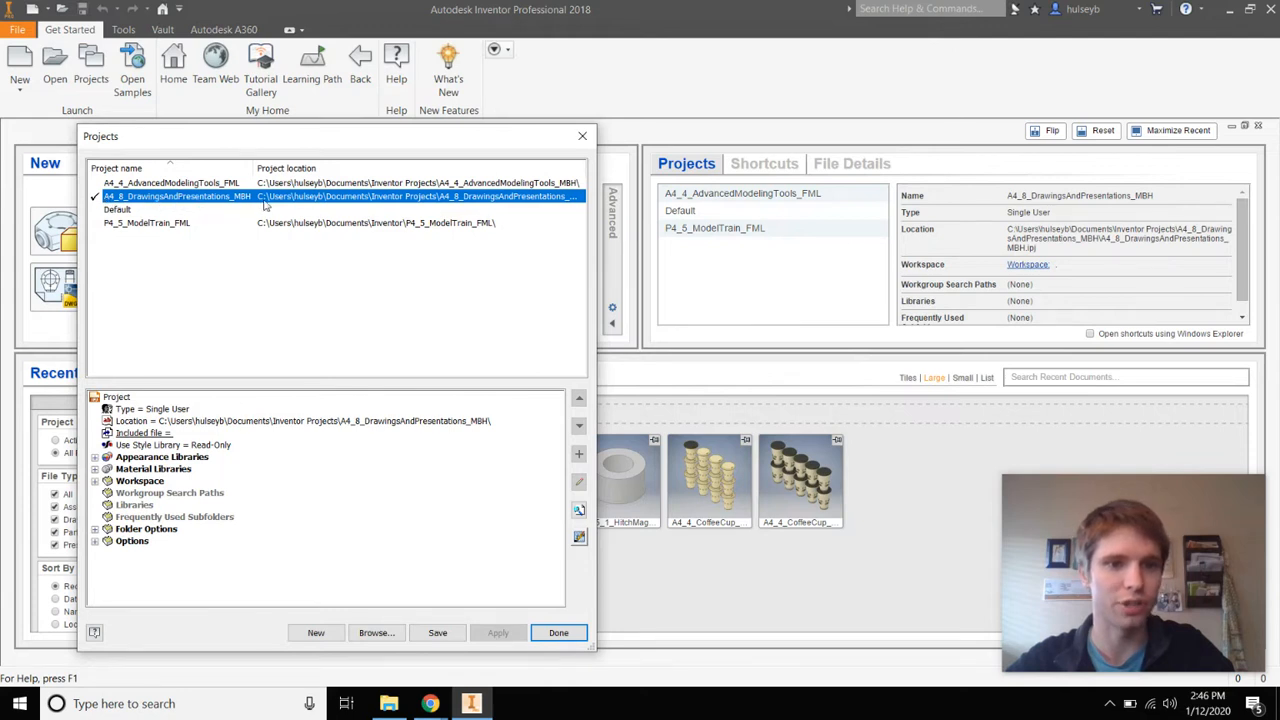
pyautogui.click(558, 632)
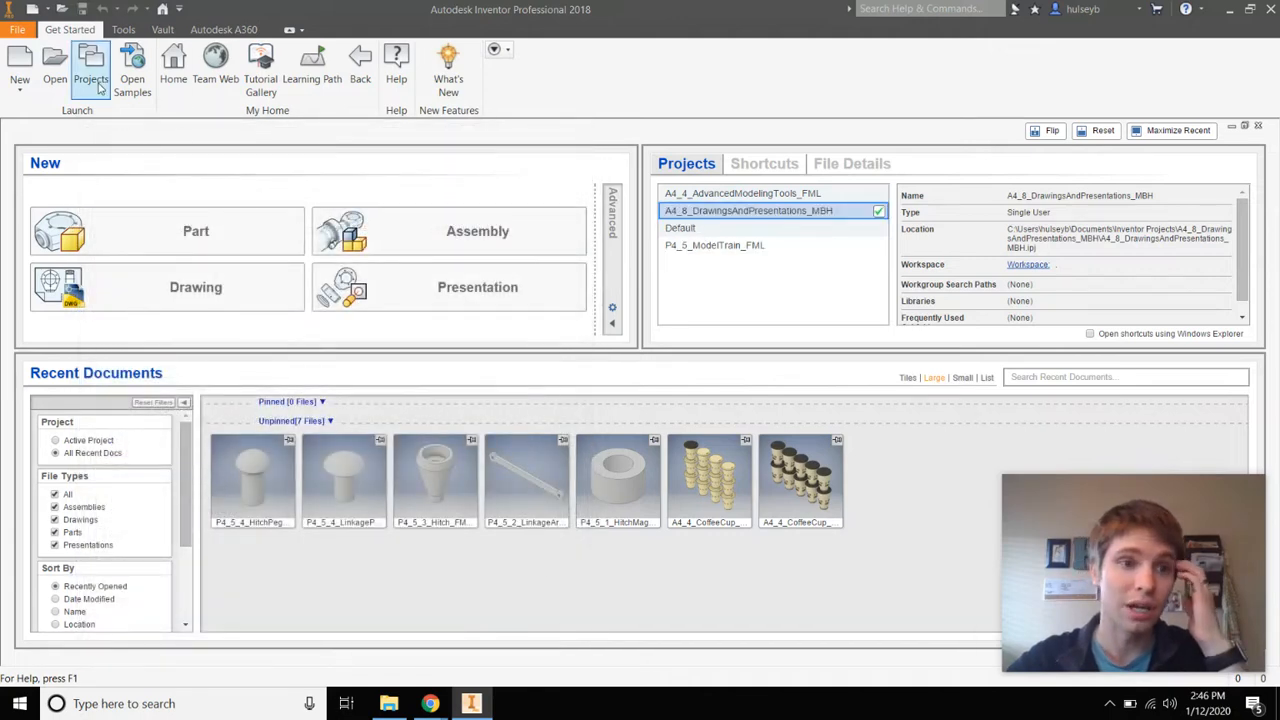
# Preview the T9_Axle, T9_Connector and T9_Front drawings in the Open dialog without opening any
pyautogui.click(55, 80)
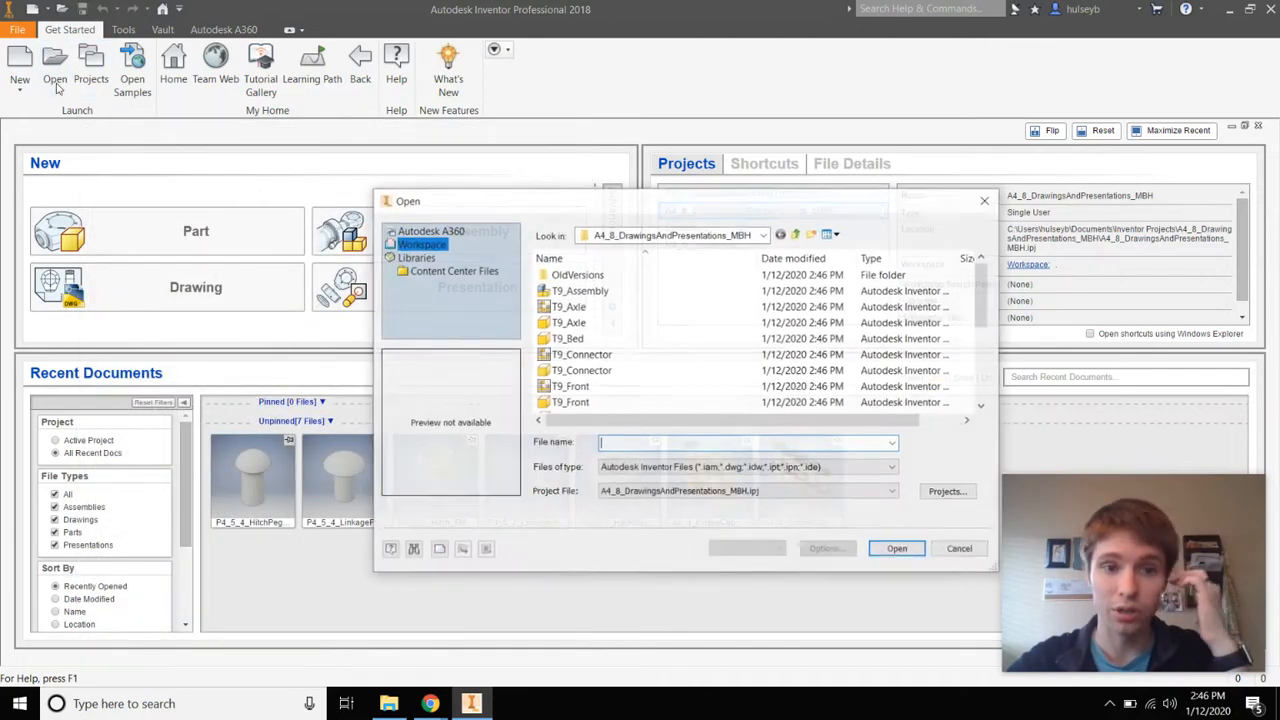
pyautogui.scroll(-4, 604, 348)
pyautogui.scroll(3, 604, 348)
pyautogui.scroll(2, 604, 348)
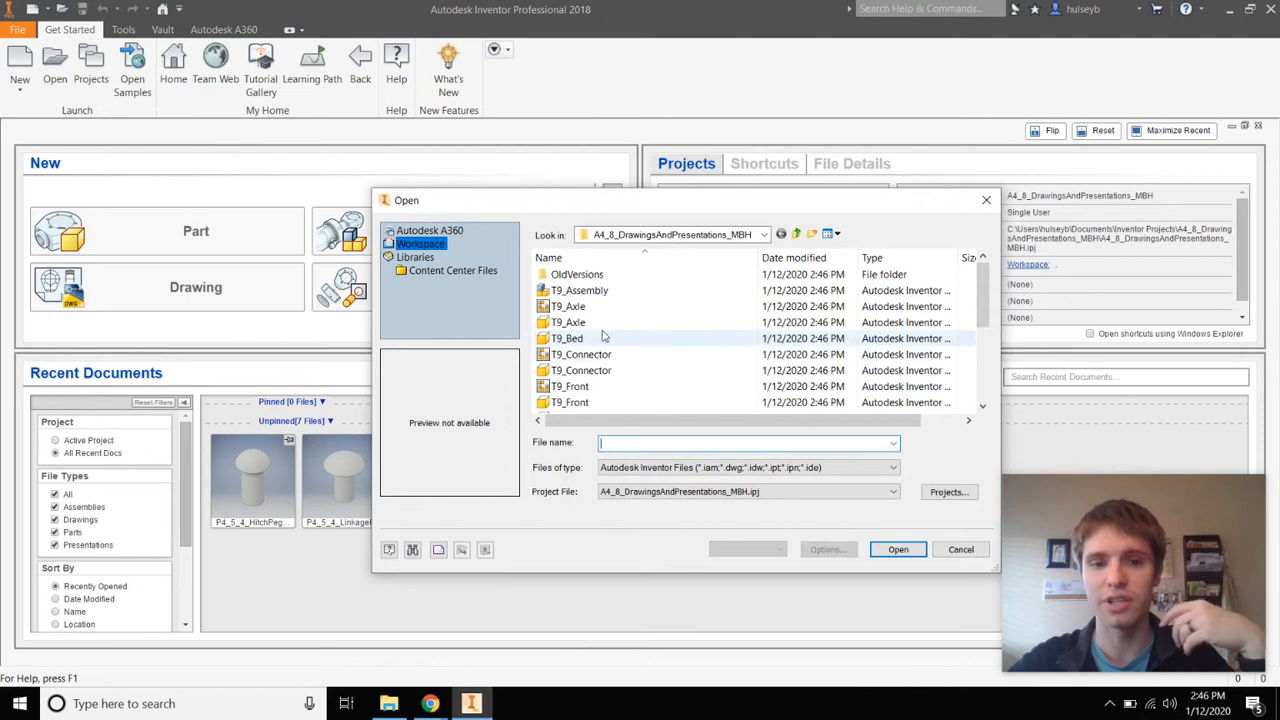
pyautogui.scroll(-4, 603, 342)
pyautogui.scroll(4, 602, 336)
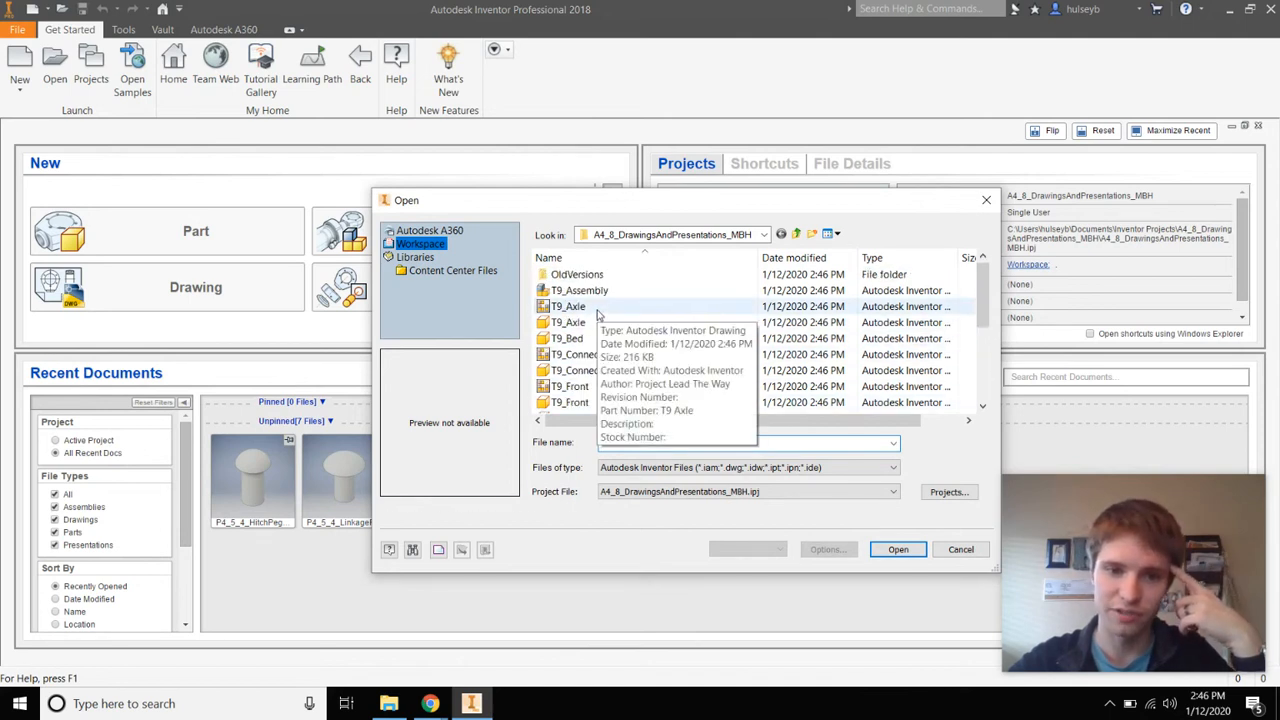
pyautogui.click(600, 322)
pyautogui.click(600, 355)
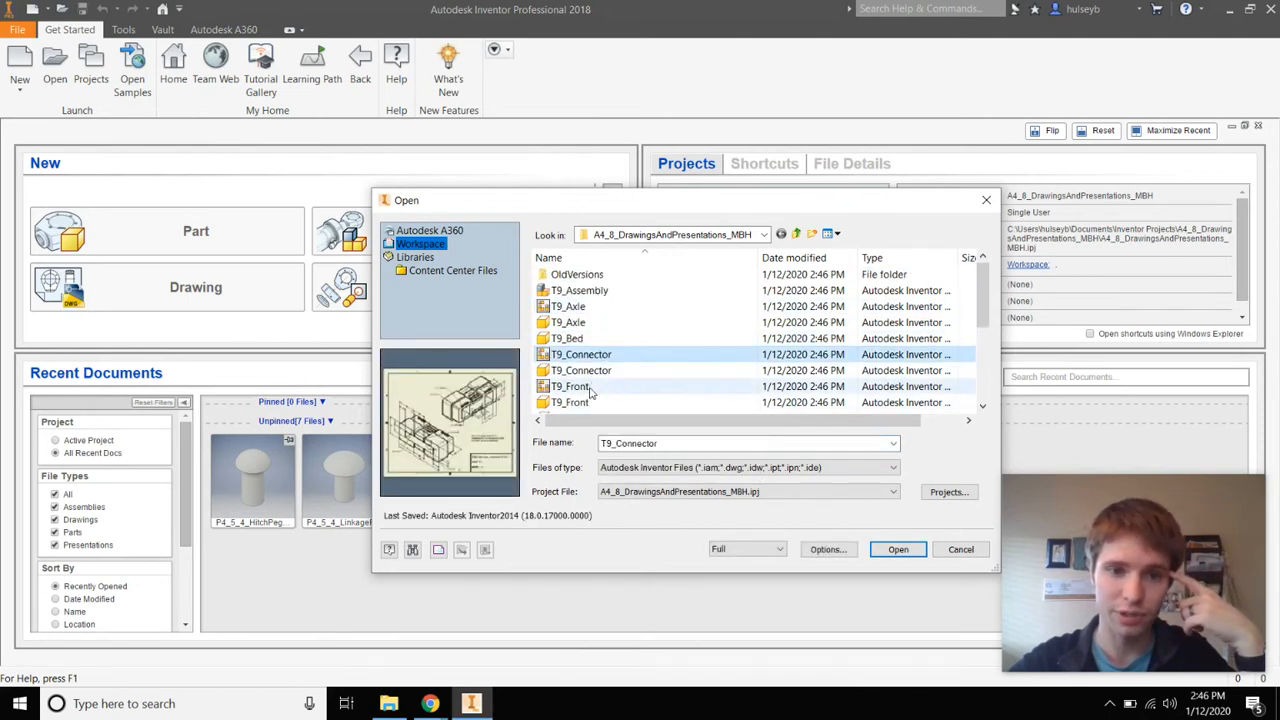
pyautogui.click(594, 388)
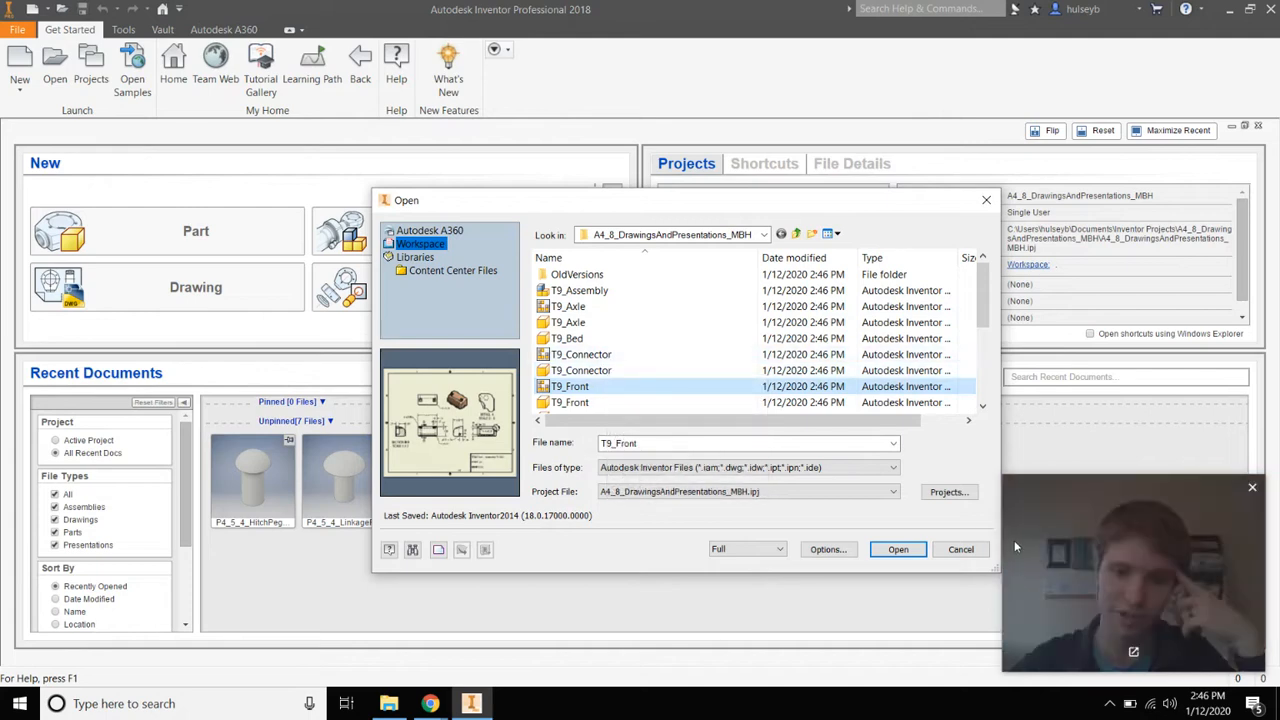
pyautogui.click(960, 549)
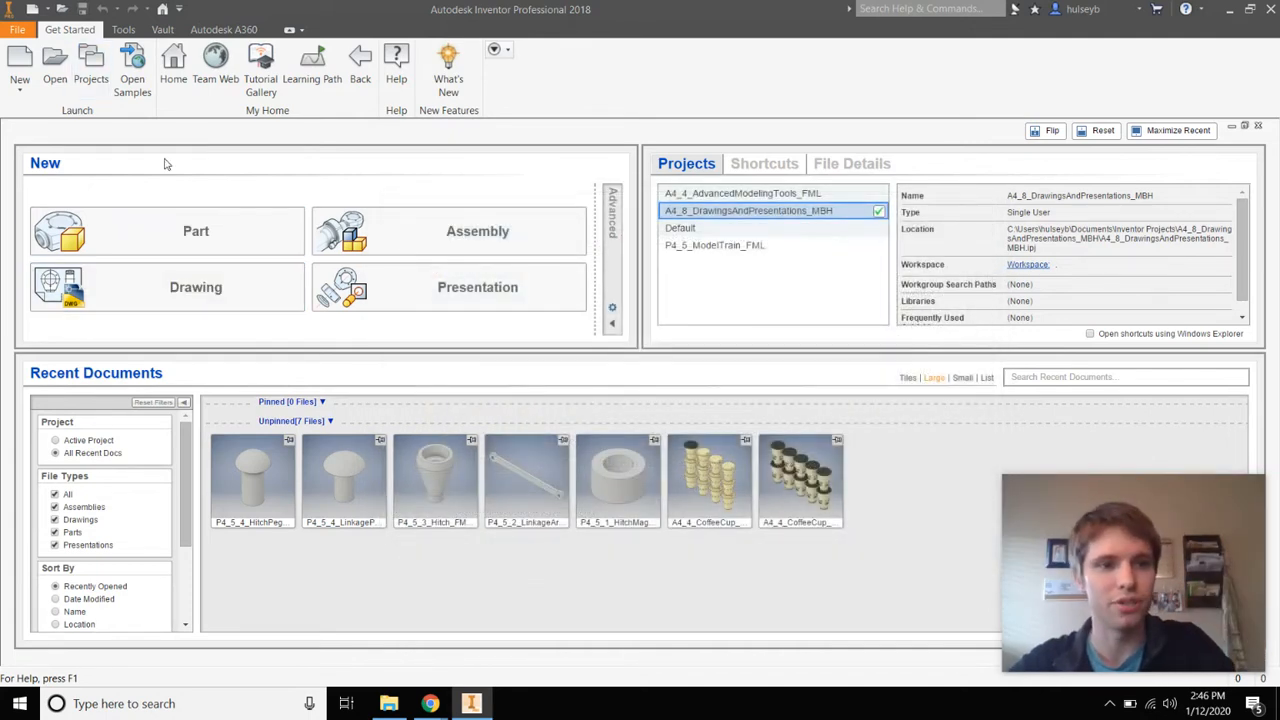
# Create a new drawing from the Standard.idw template
pyautogui.click(20, 62)
pyautogui.click(714, 430)
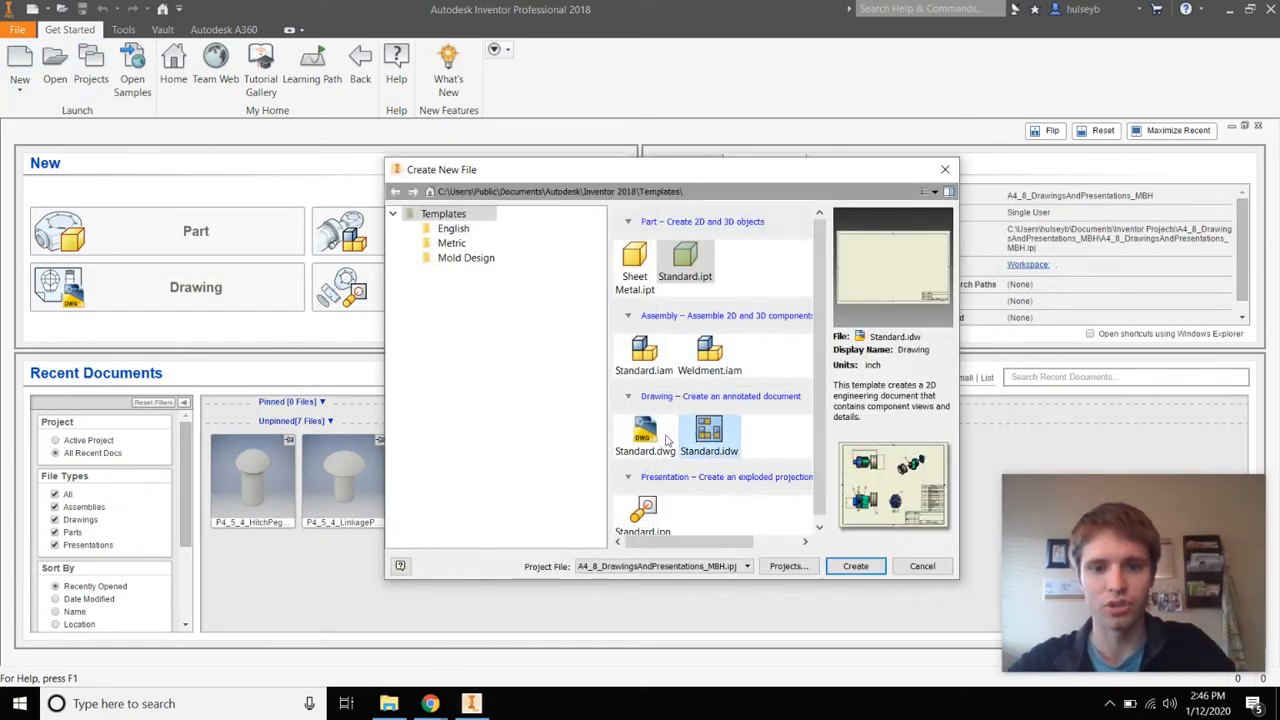
pyautogui.click(655, 442)
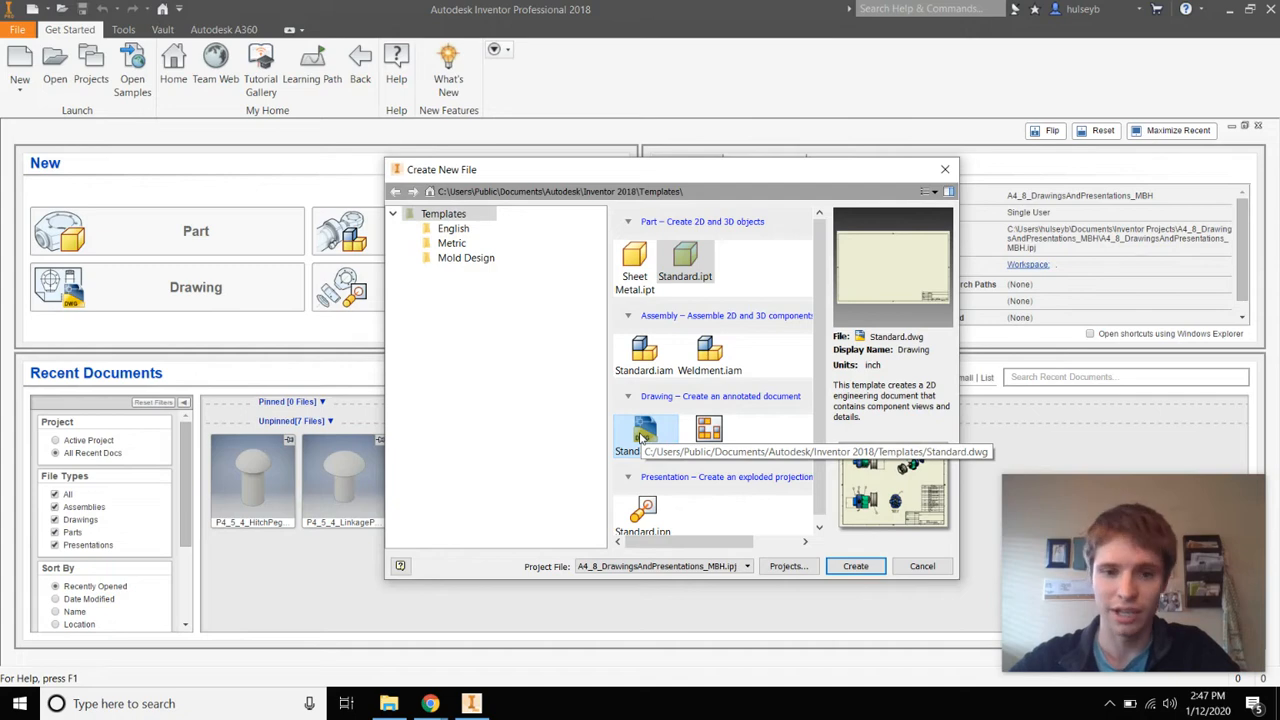
pyautogui.click(727, 445)
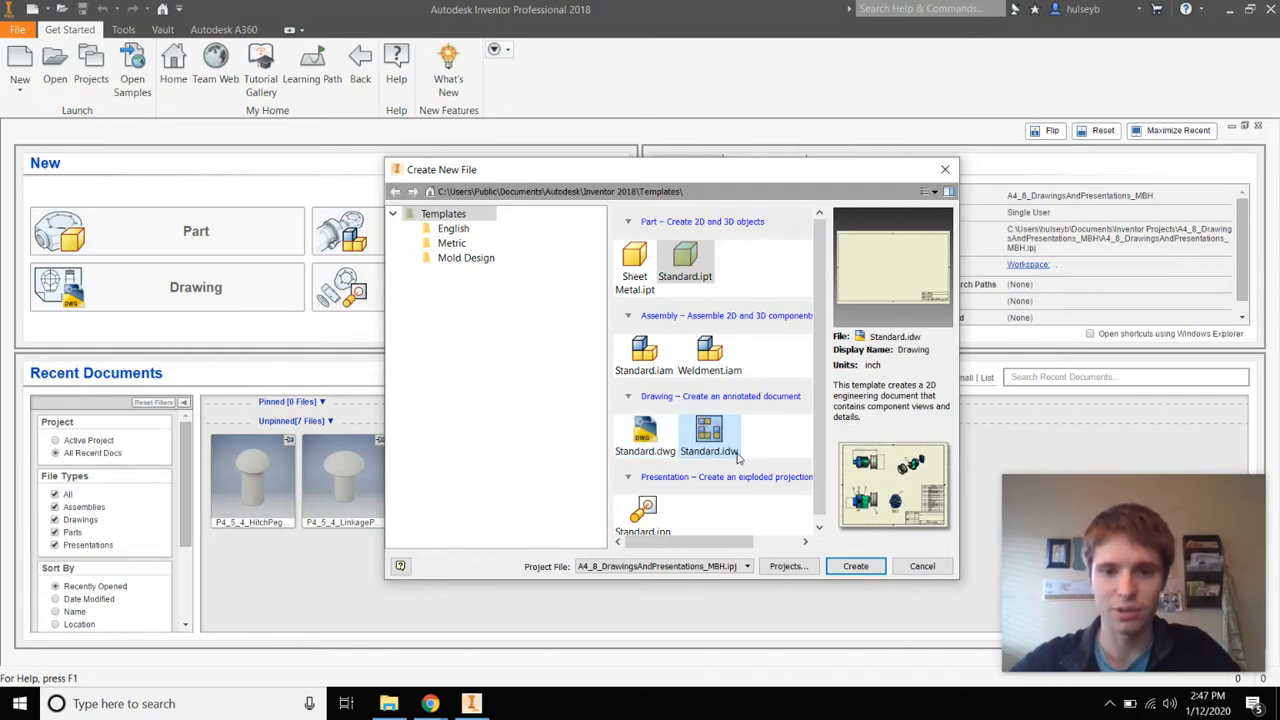
pyautogui.click(855, 566)
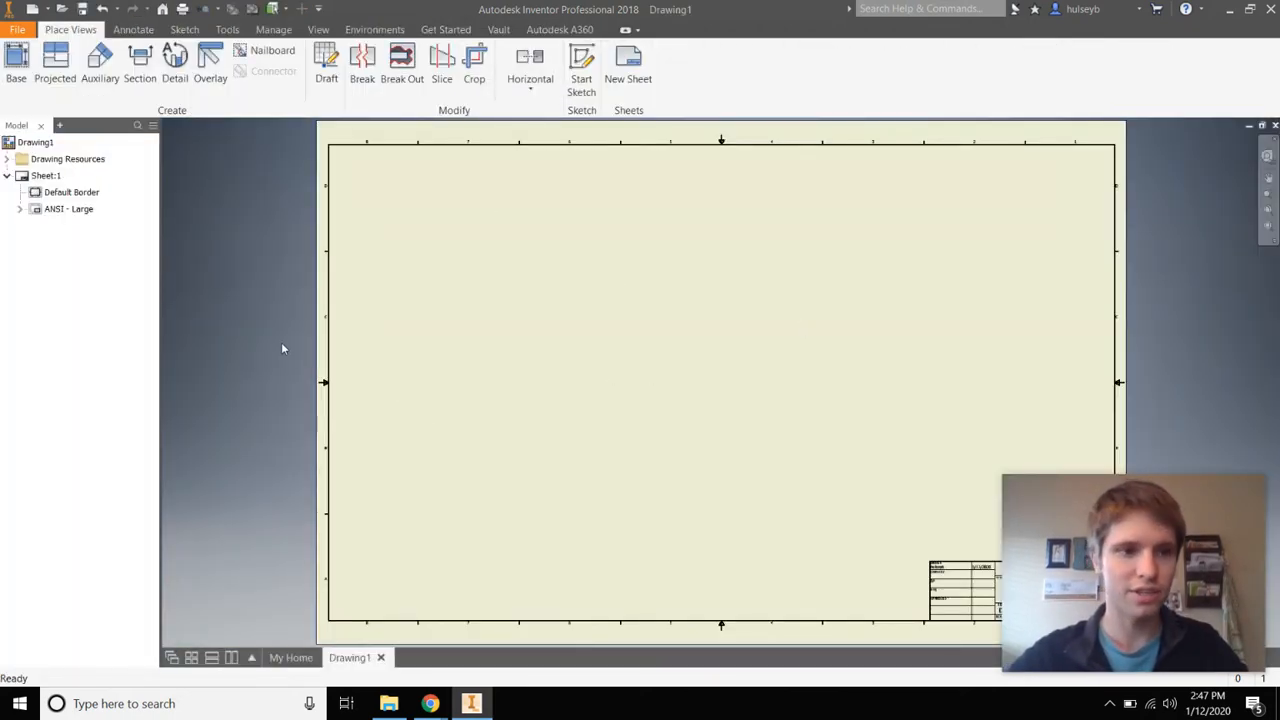
# Save Drawing1 as the Inventor drawing T9_PassengerBase_FML.idw
pyautogui.hotkey('ctrl', 's')
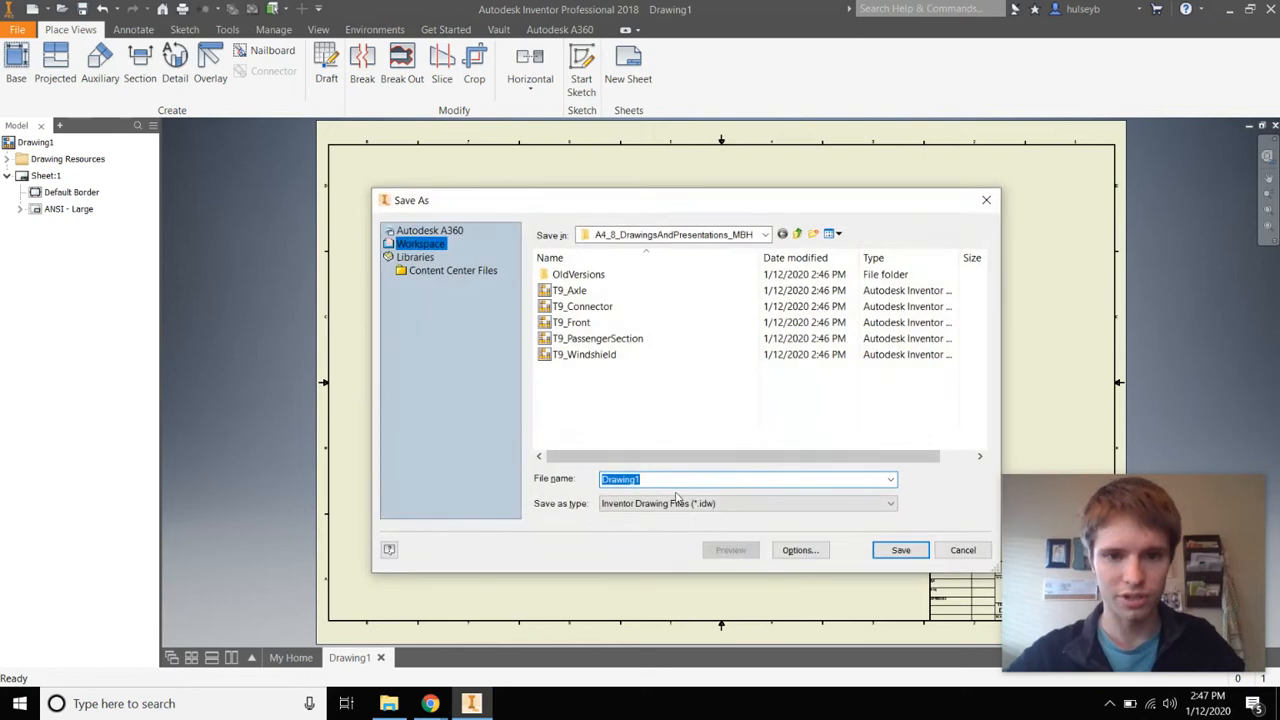
pyautogui.write('T9_')
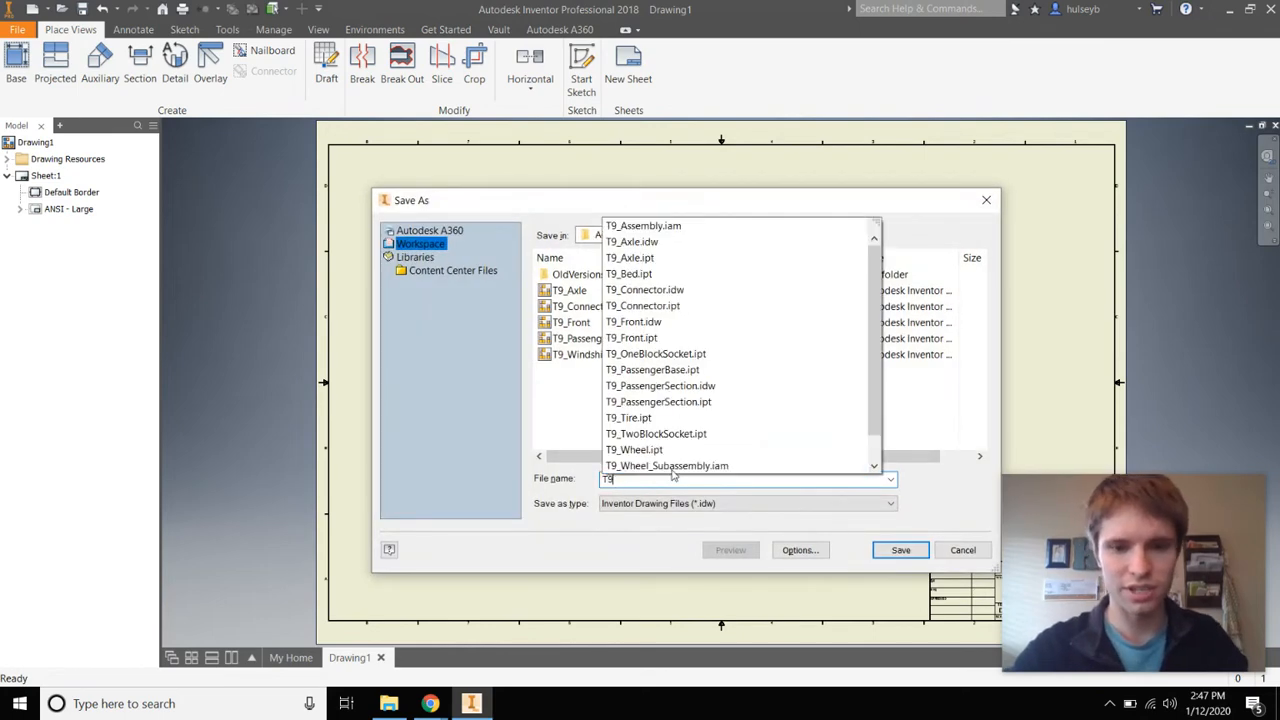
pyautogui.write('Bass')
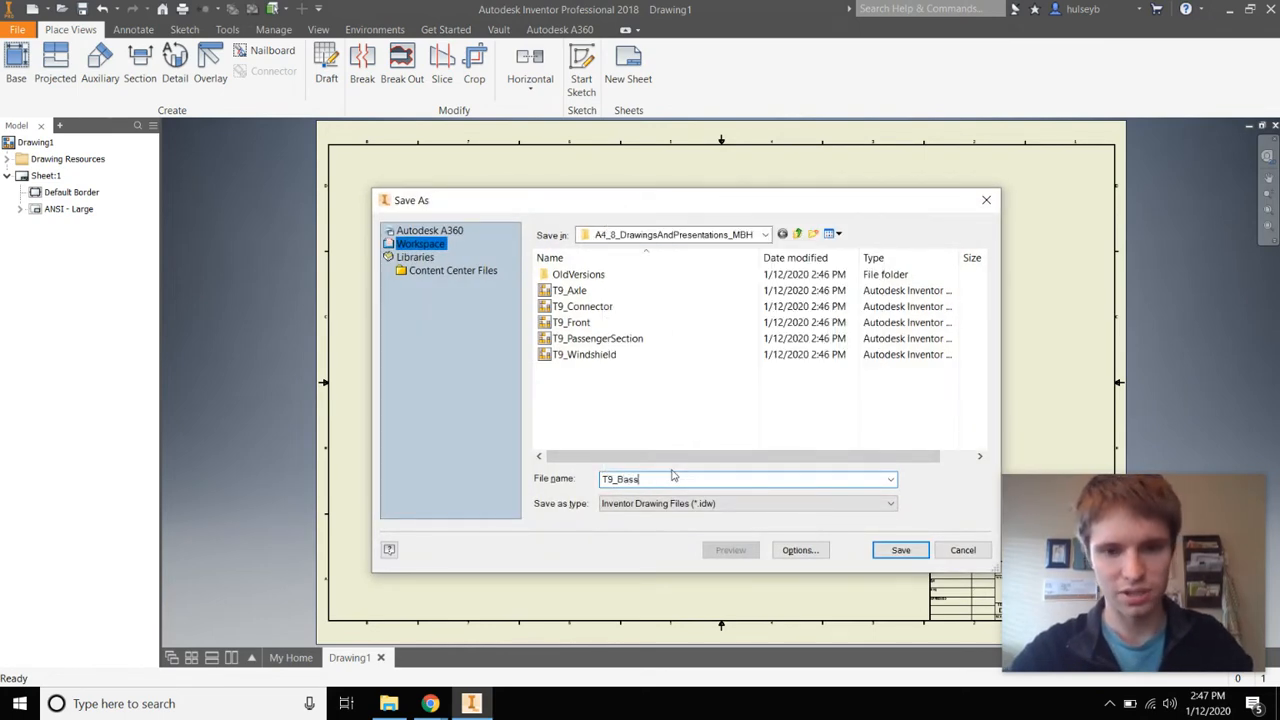
pyautogui.press('BackSpace')
pyautogui.press('BackSpace')
pyautogui.press('BackSpace')
pyautogui.press('BackSpace')
pyautogui.write('Pas')
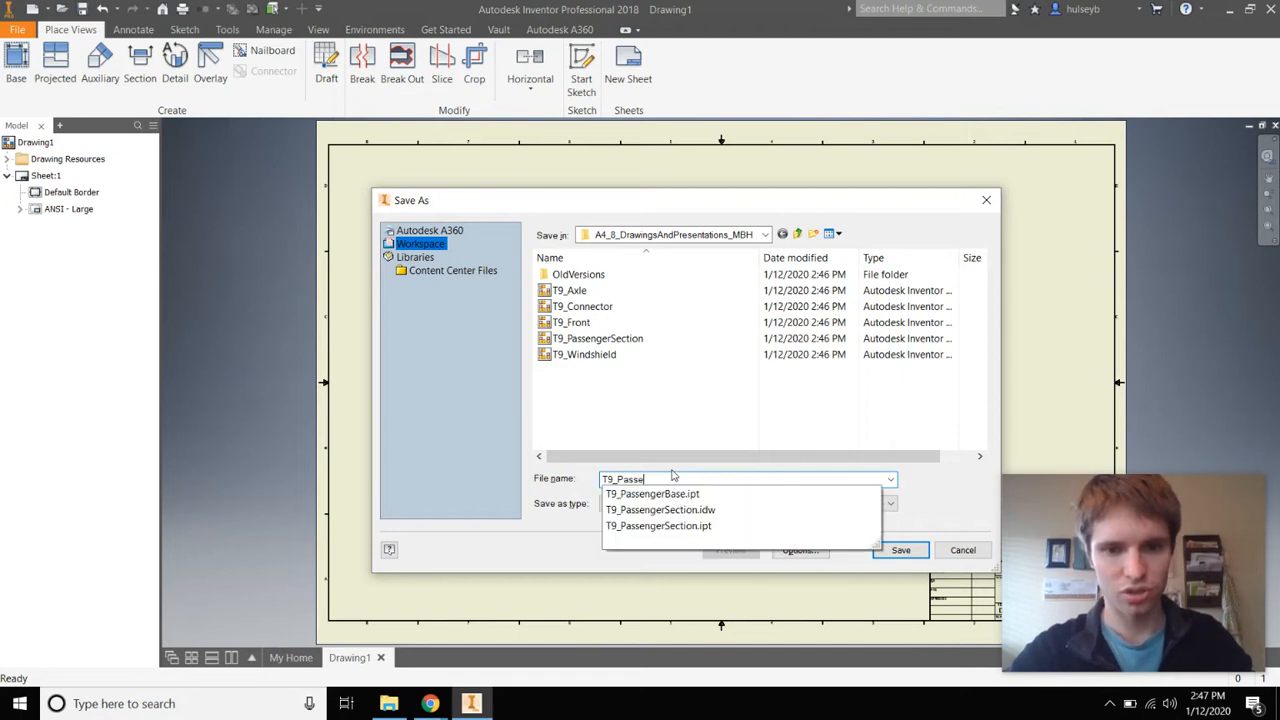
pyautogui.write('sengerBase')
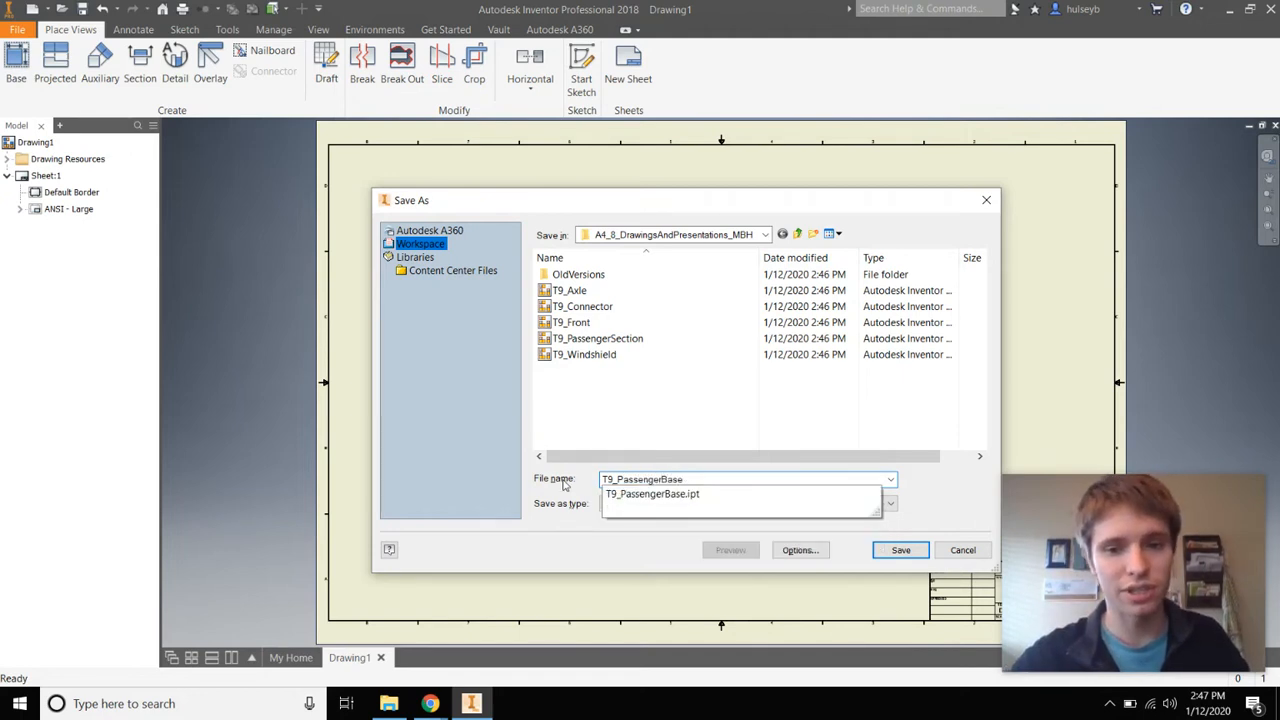
pyautogui.write('_FML')
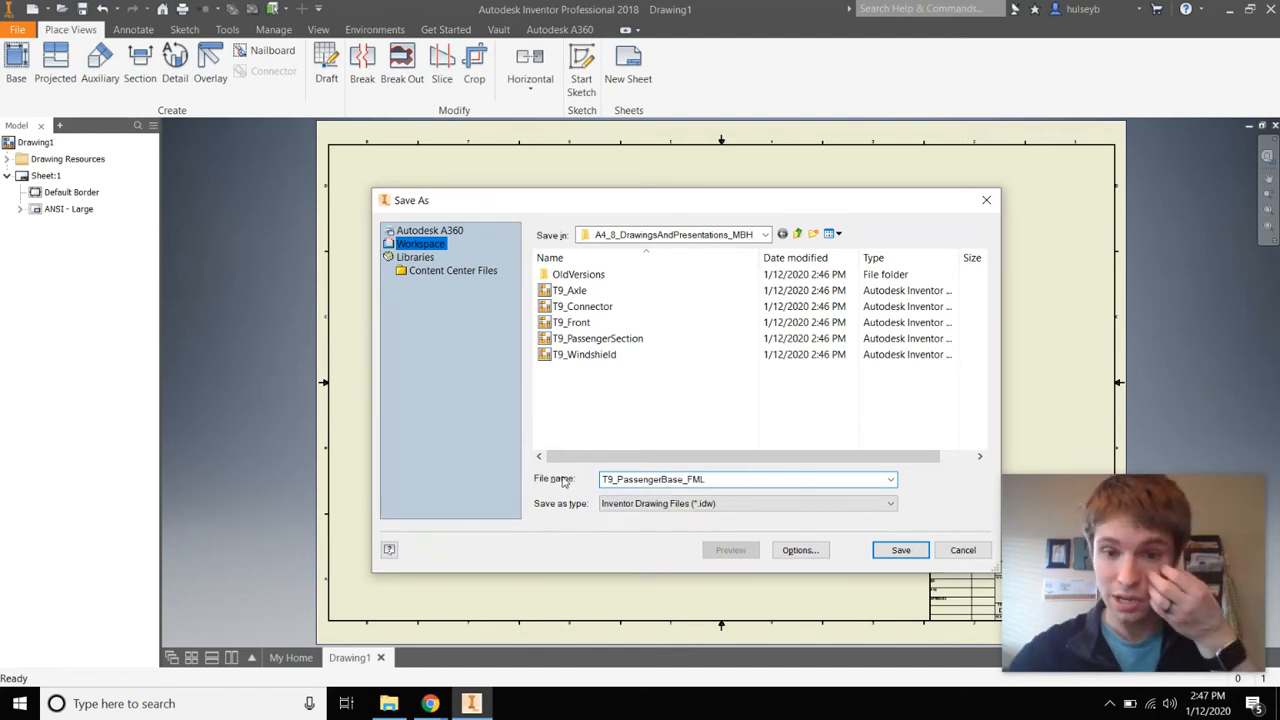
pyautogui.click(902, 550)
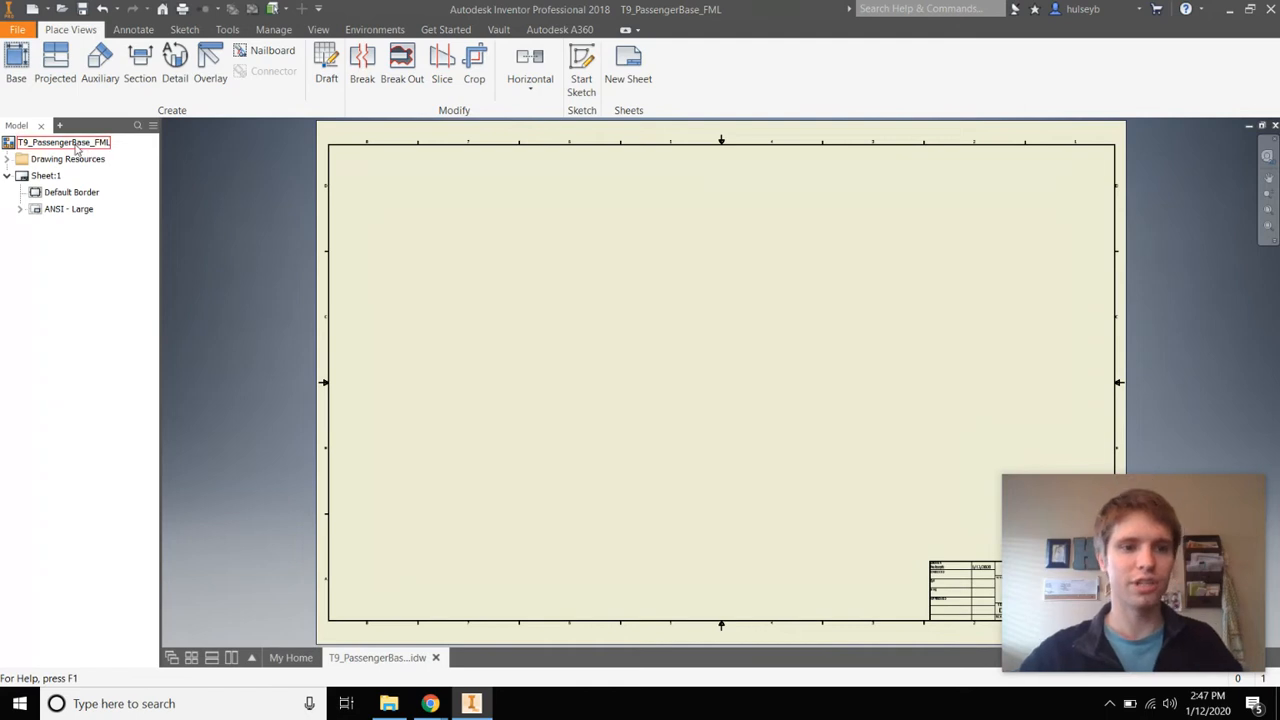
# Edit Sheet:1 to size A and name it T9_PassengerBase_FML
pyautogui.rightClick(44, 177)
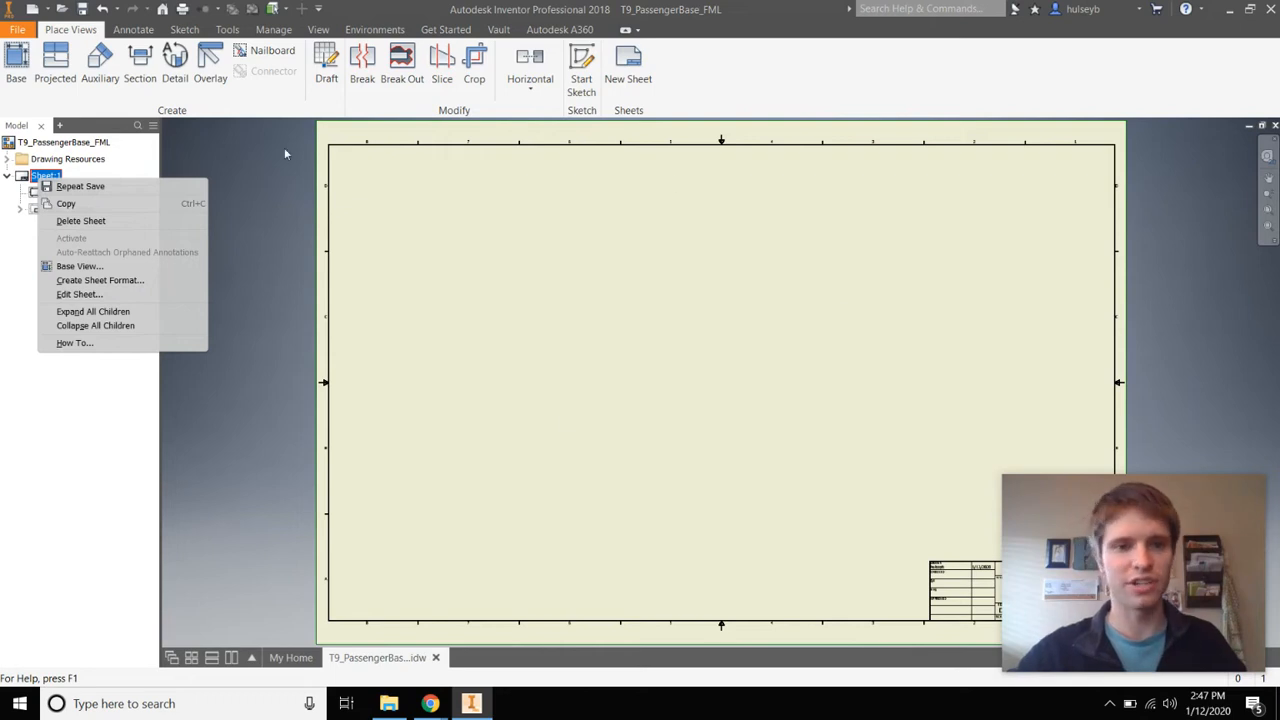
pyautogui.click(98, 297)
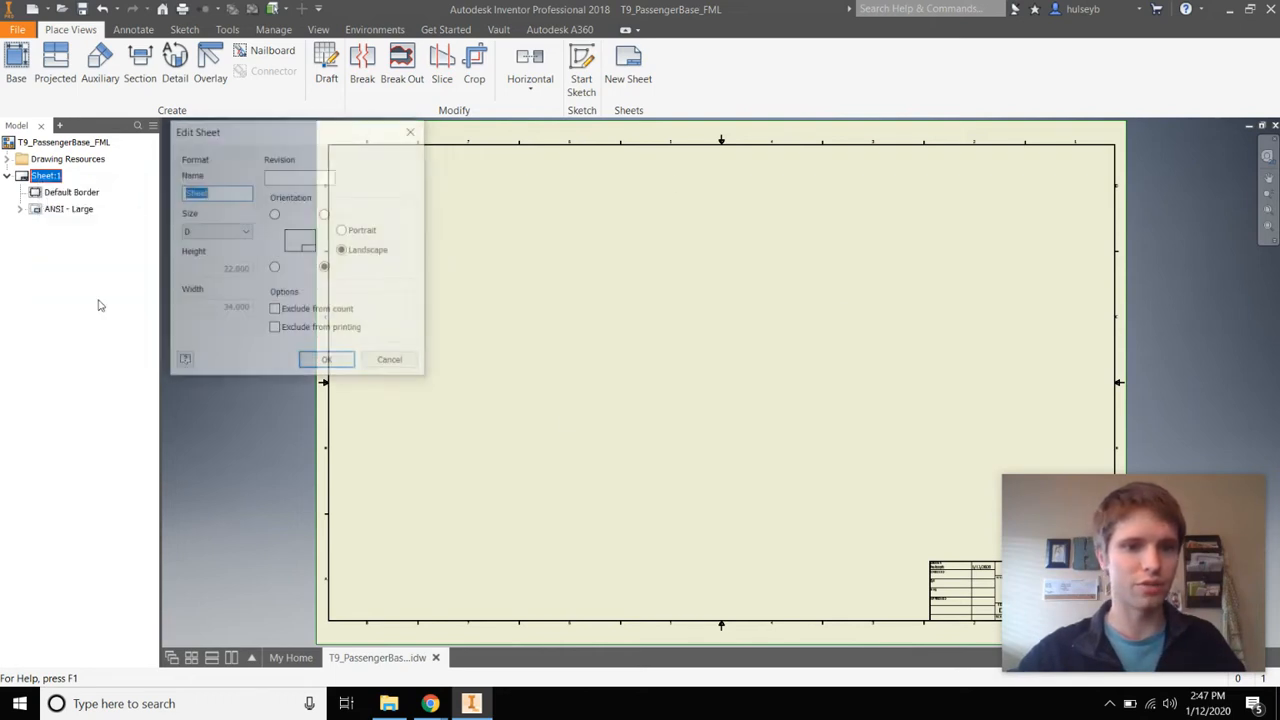
pyautogui.click(236, 231)
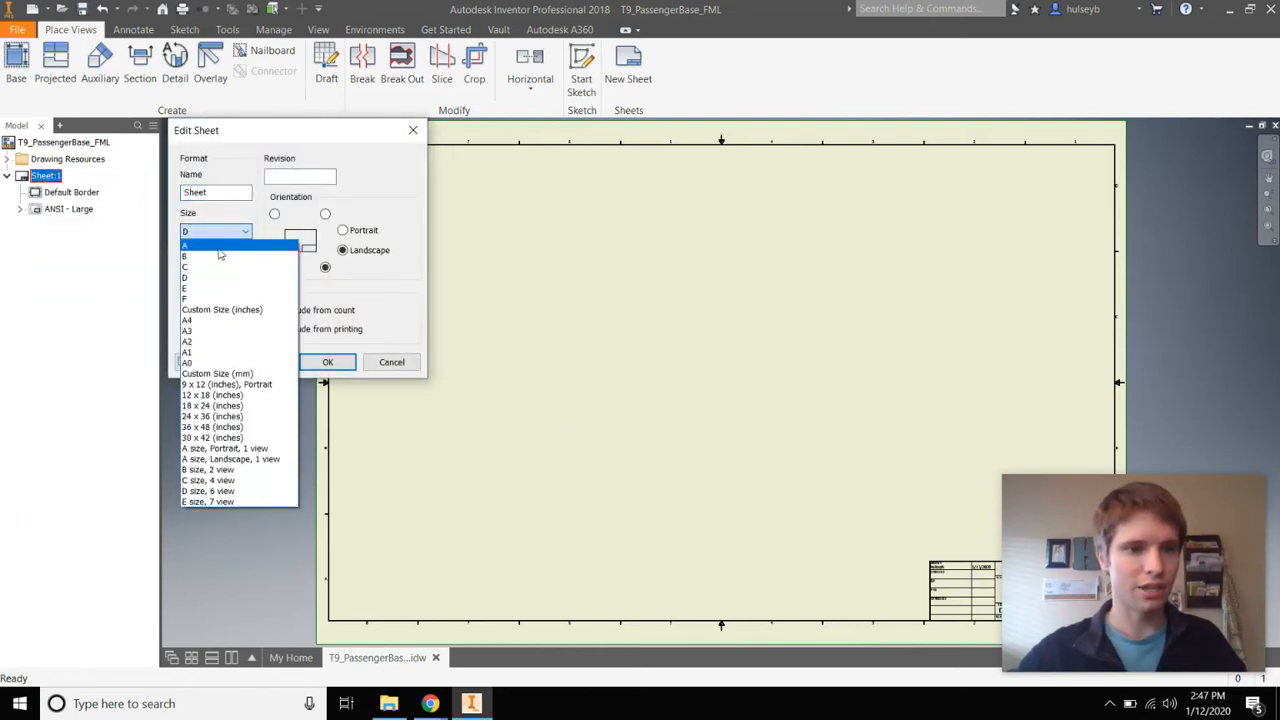
pyautogui.click(210, 245)
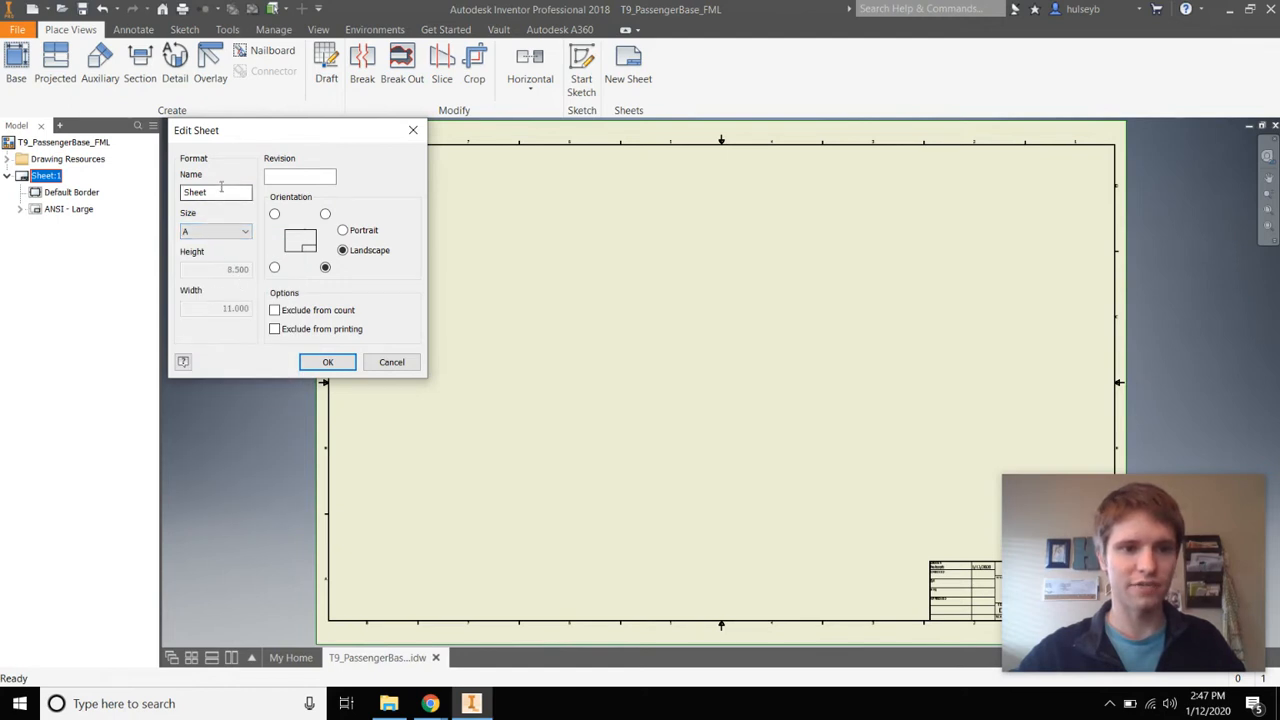
pyautogui.doubleClick(220, 192)
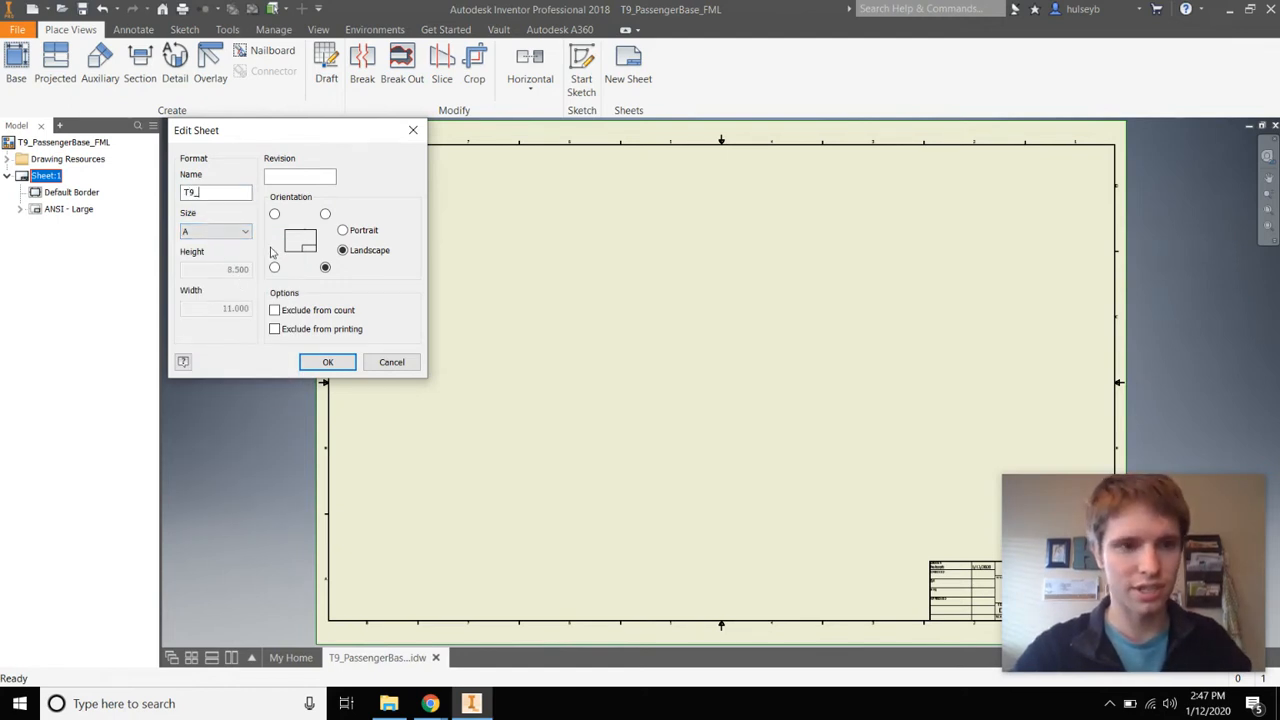
pyautogui.write('T9_Passenger')
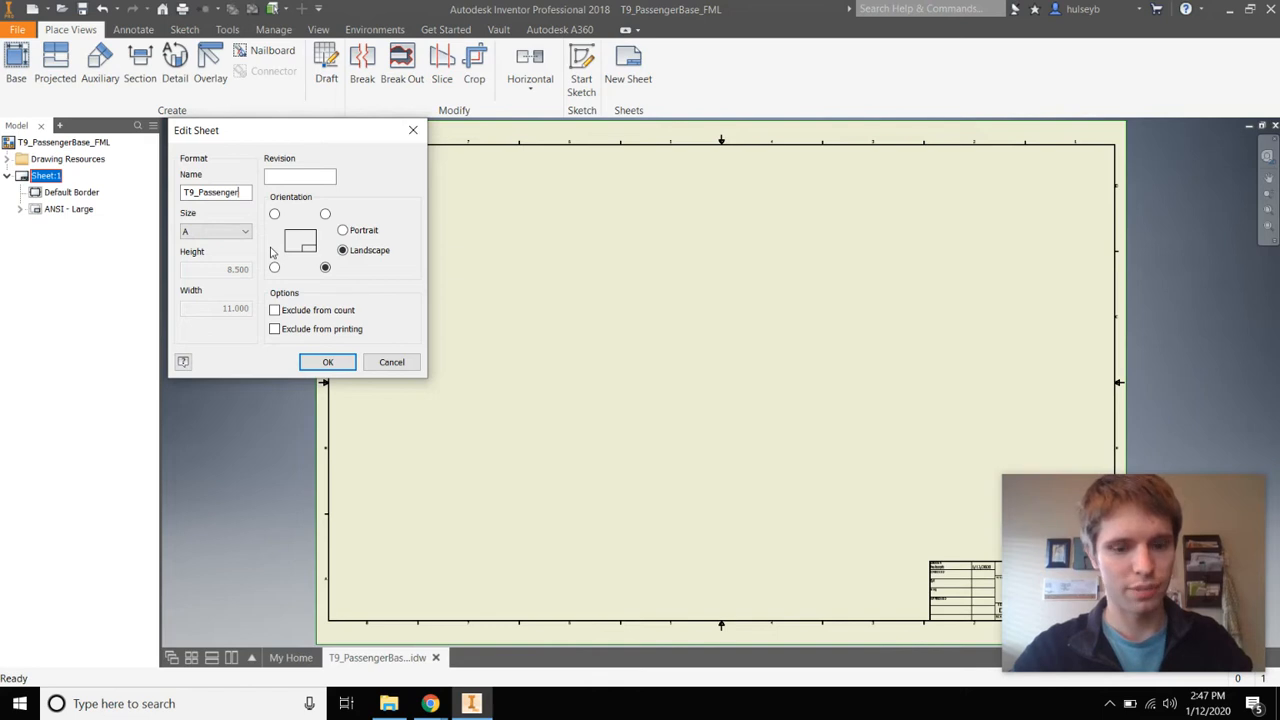
pyautogui.write('Base_')
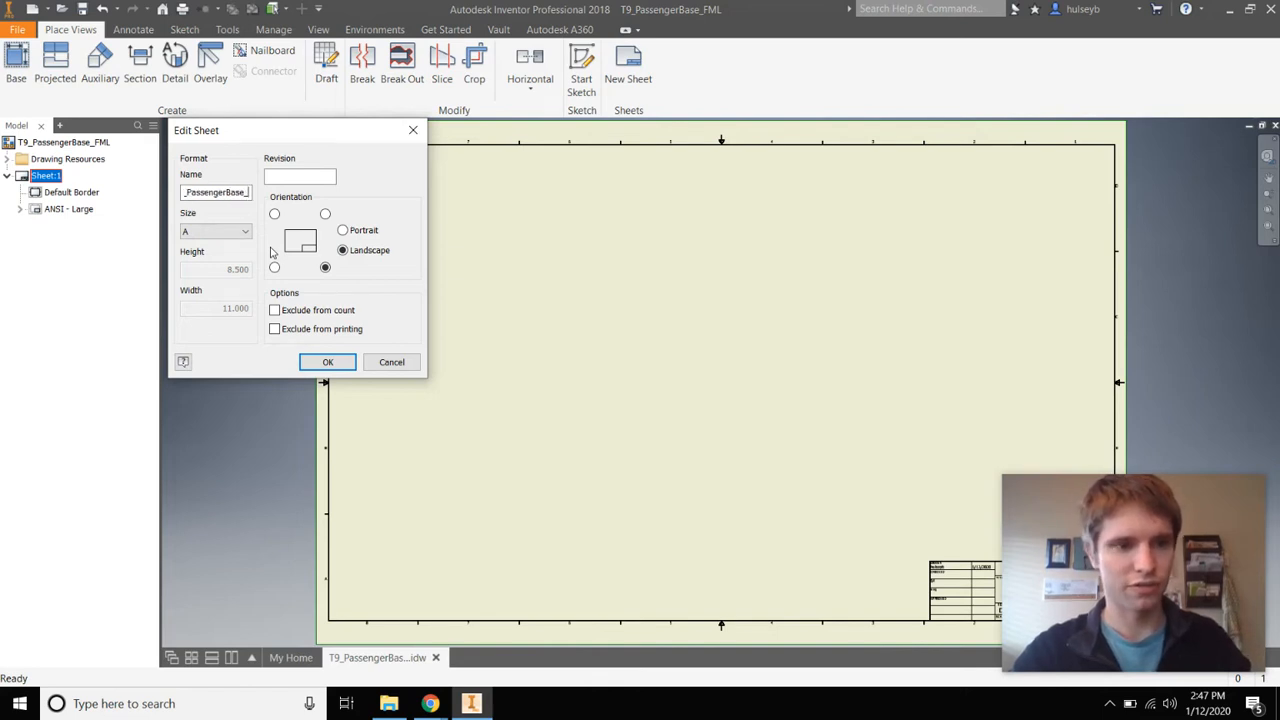
pyautogui.write('FML')
pyautogui.press('Return')
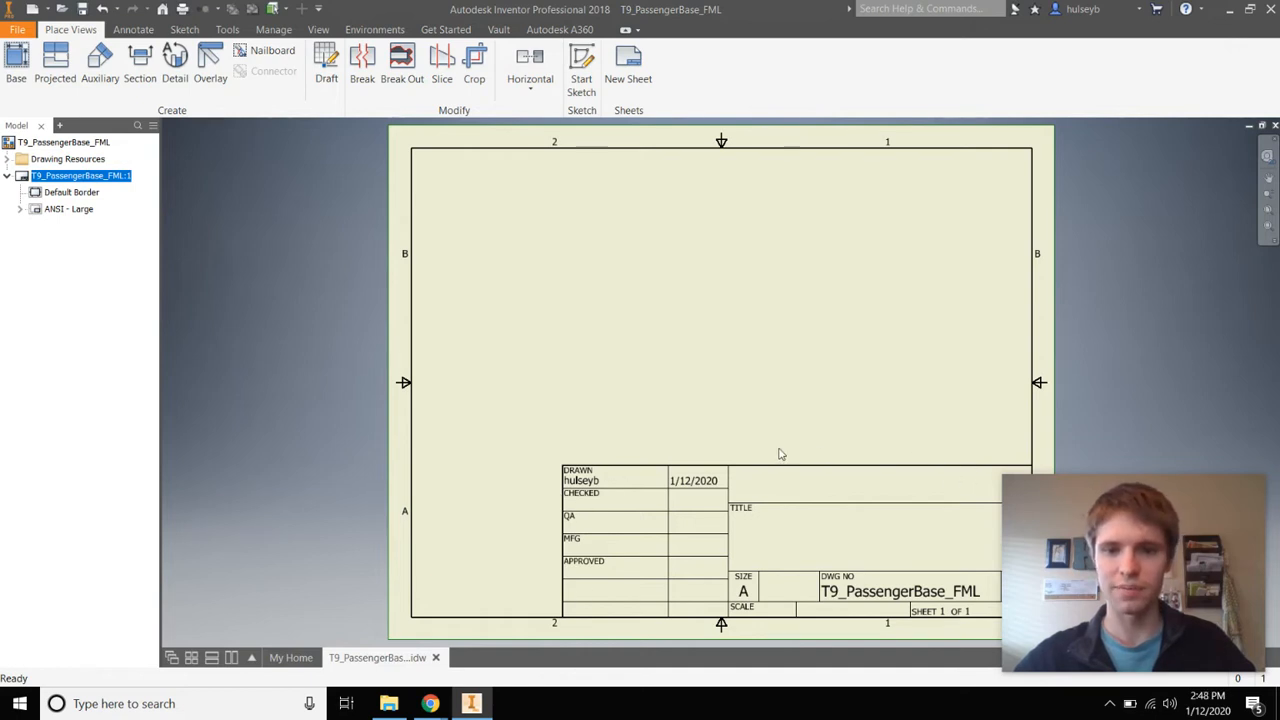
# Delete the ANSI - Large title block and insert ANSI A from Drawing Resources > Title Blocks
pyautogui.click(40, 211)
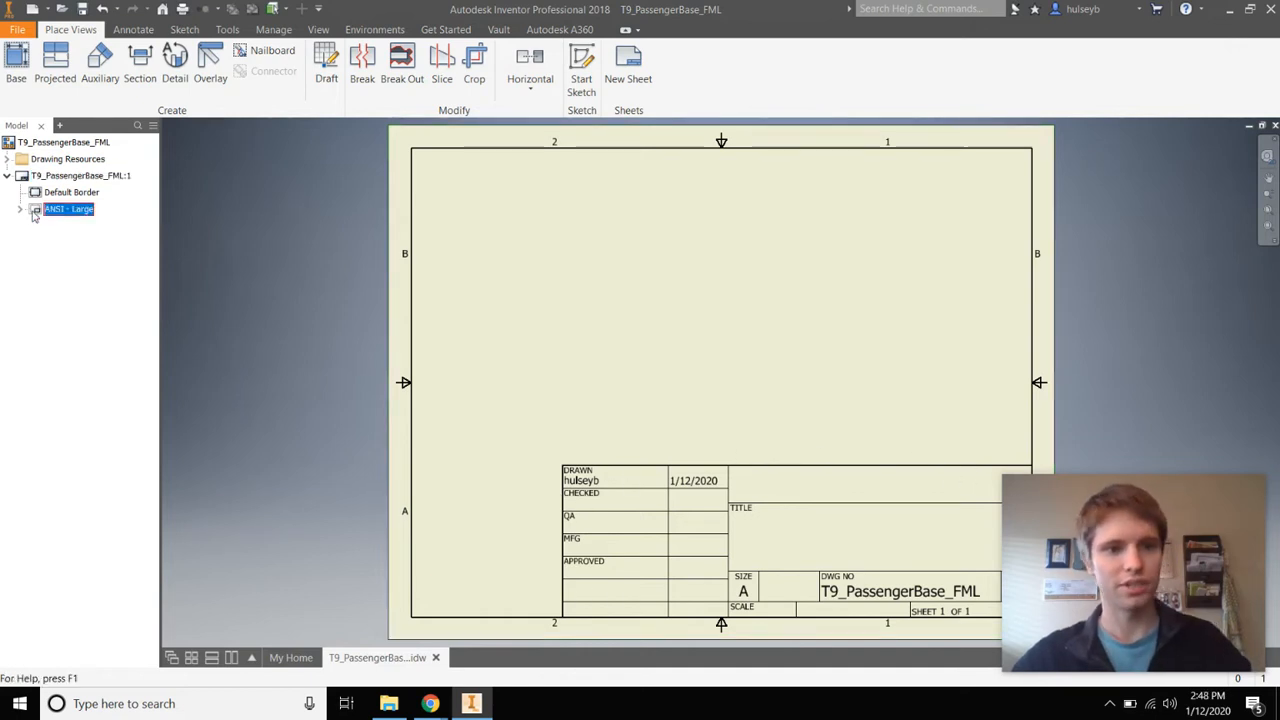
pyautogui.press('Delete')
pyautogui.click(7, 159)
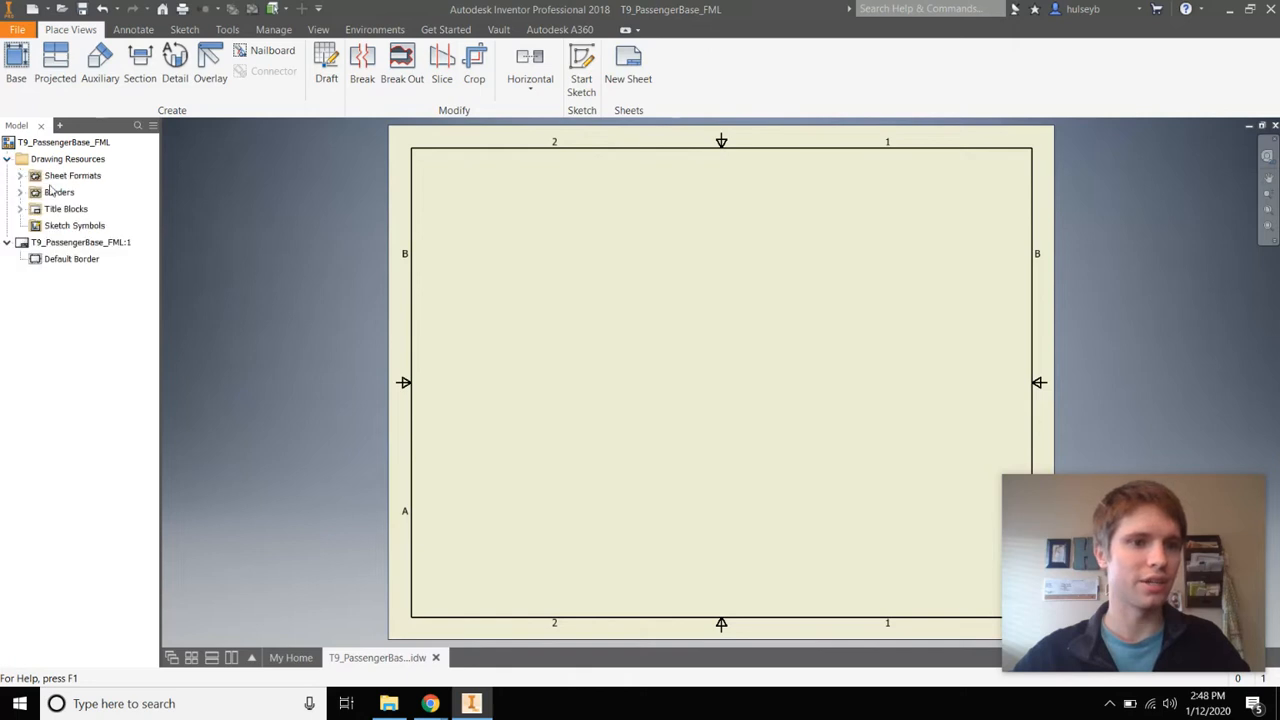
pyautogui.click(20, 209)
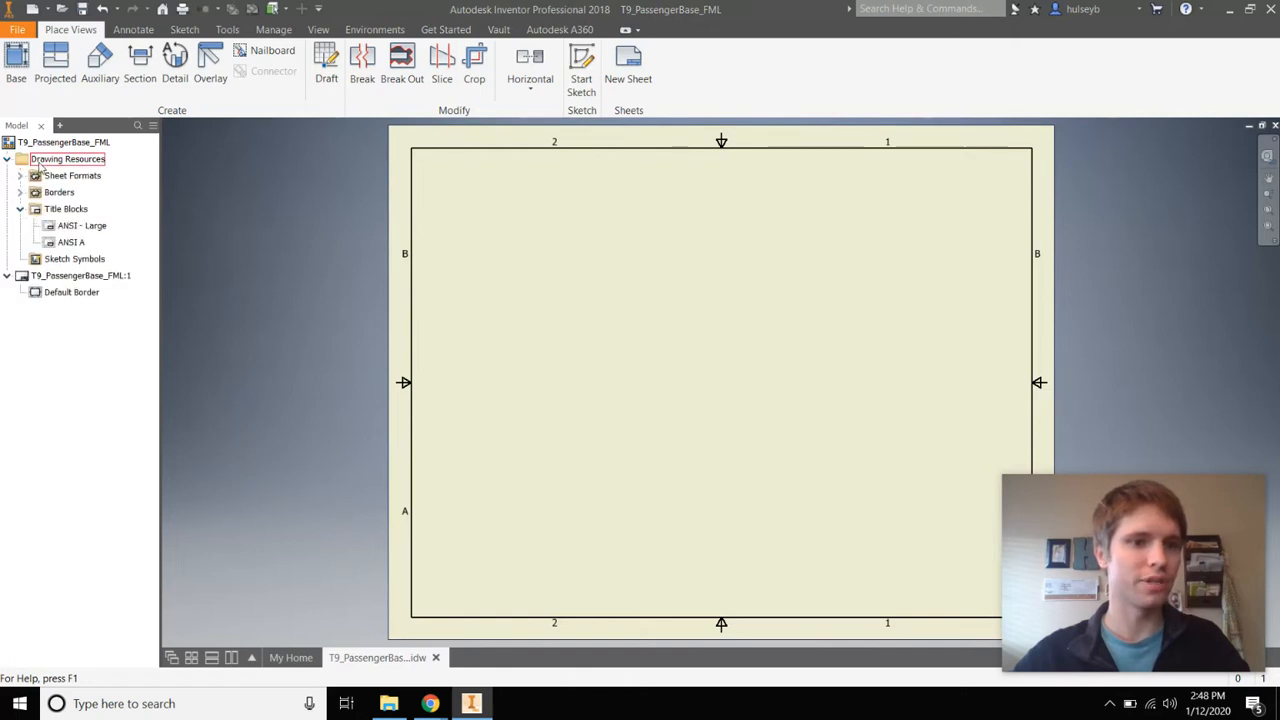
pyautogui.doubleClick(50, 244)
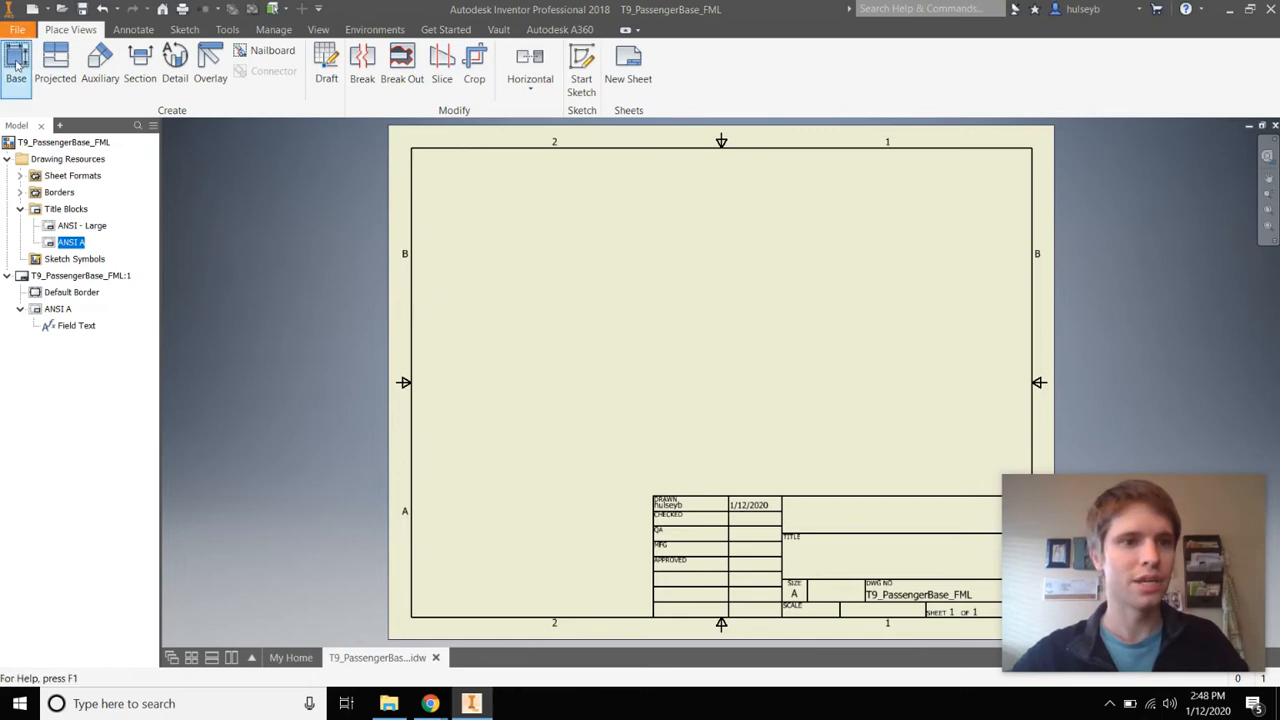
# Place a base view of T9_PassengerBase.ipt labelled F at 2:1 scale
pyautogui.click(16, 65)
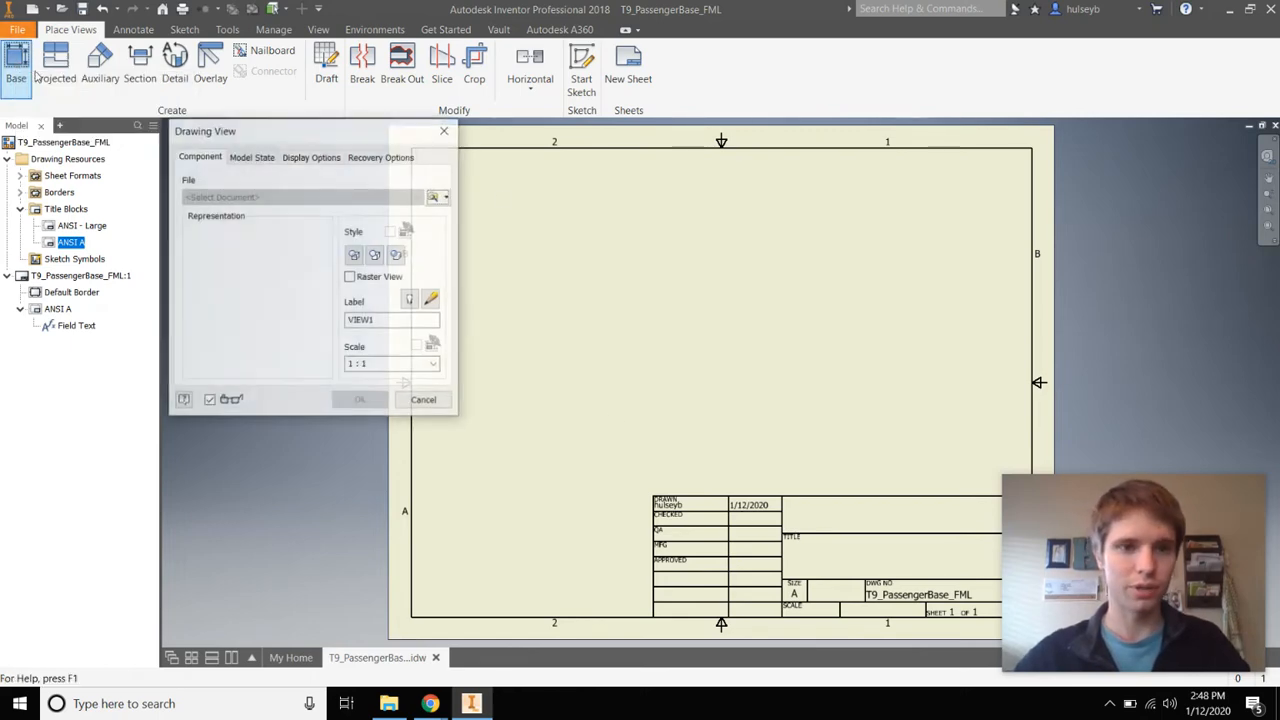
pyautogui.click(434, 198)
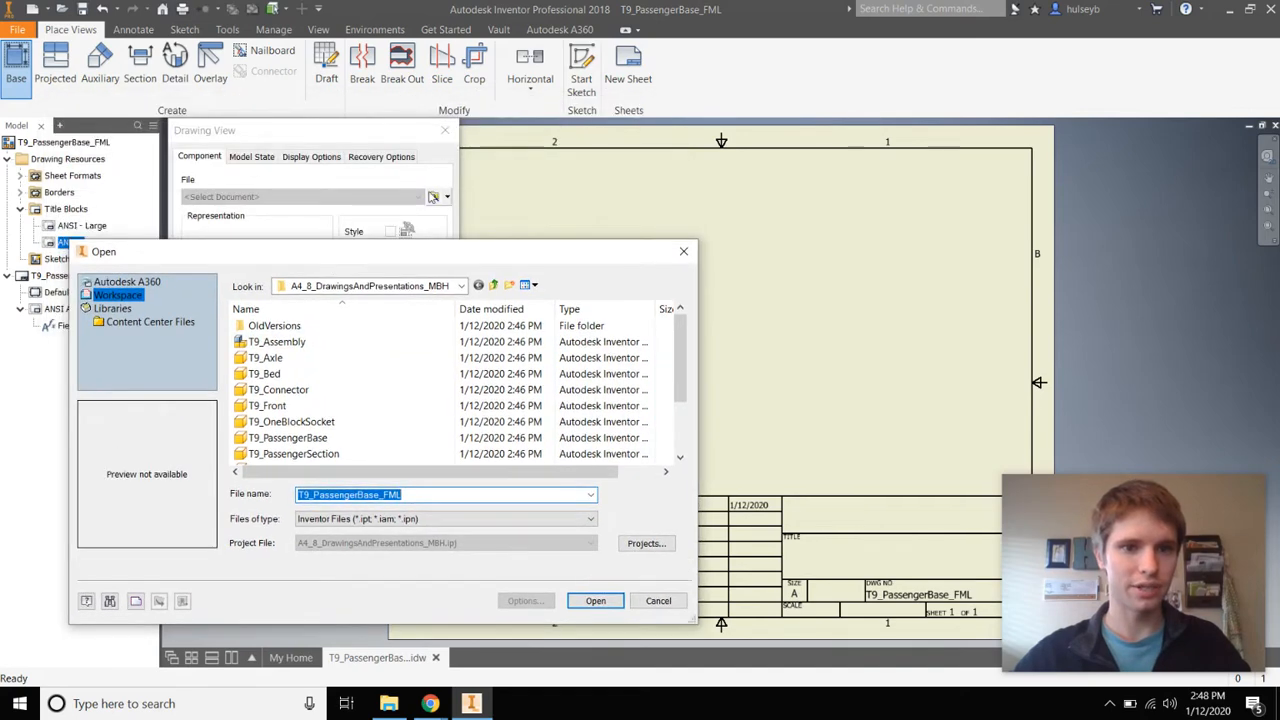
pyautogui.scroll(-1, 316, 410)
pyautogui.click(288, 389)
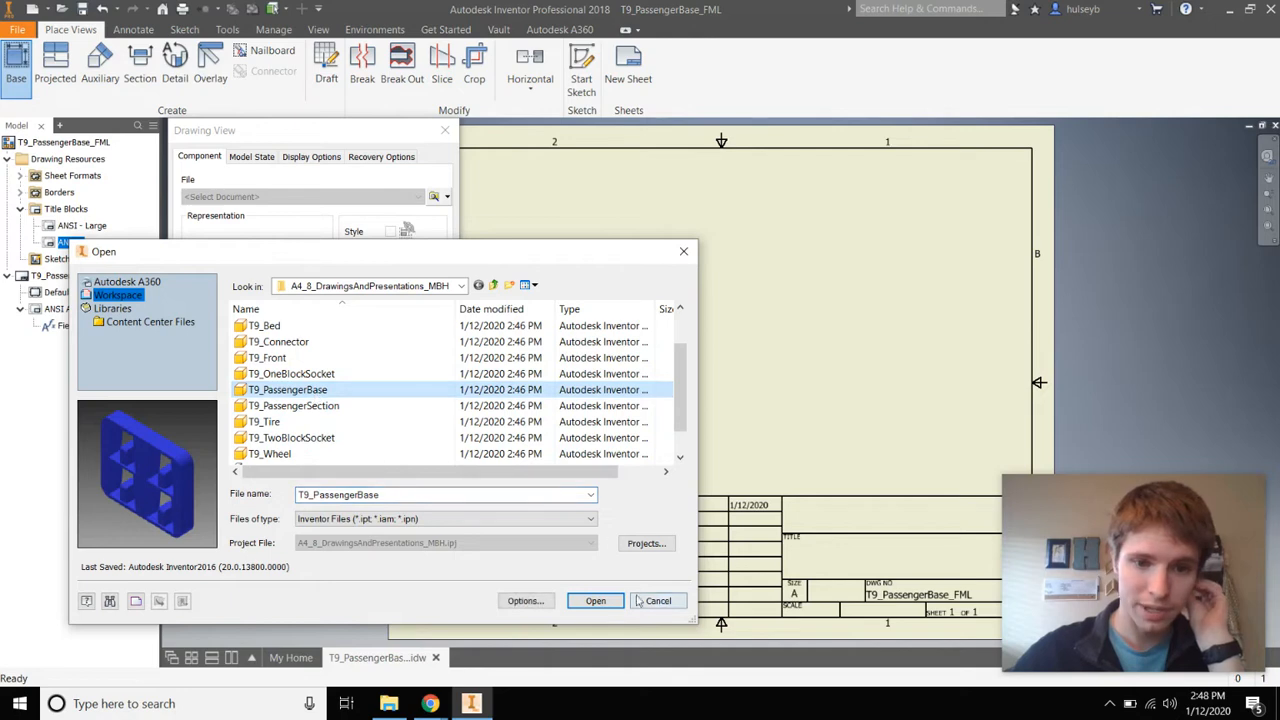
pyautogui.click(595, 600)
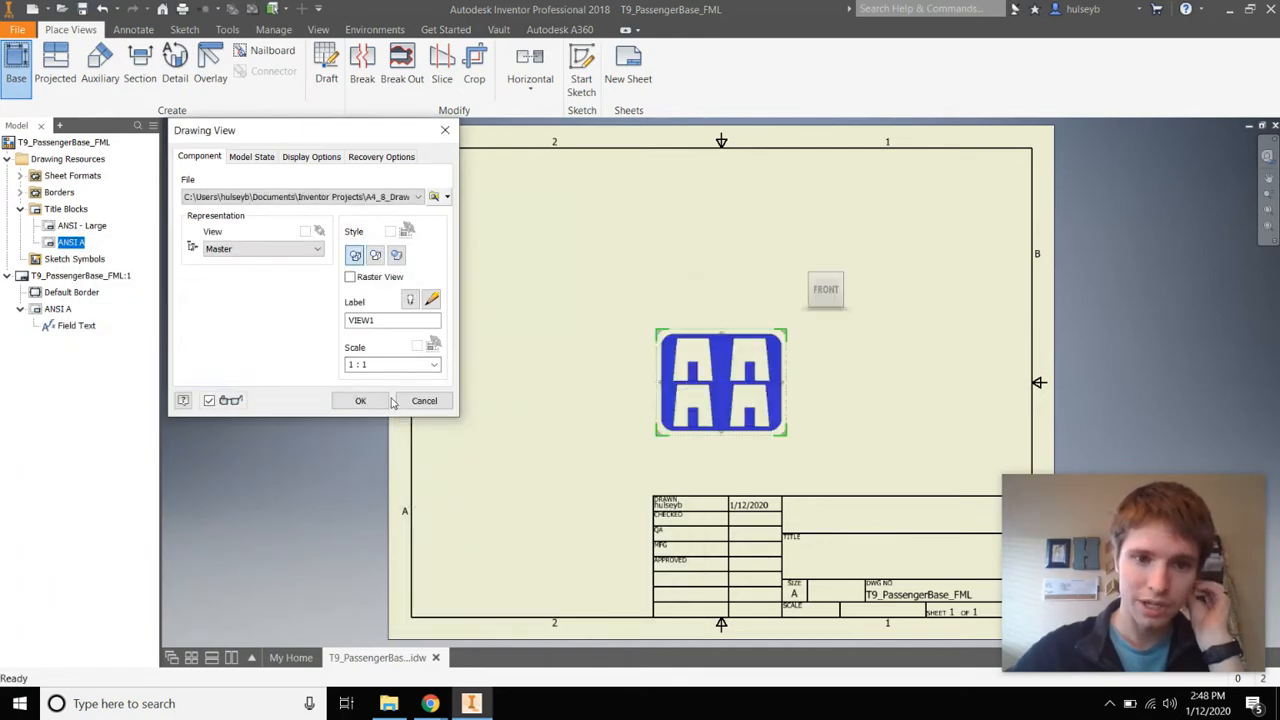
pyautogui.moveTo(728, 347); pyautogui.dragTo(592, 334)
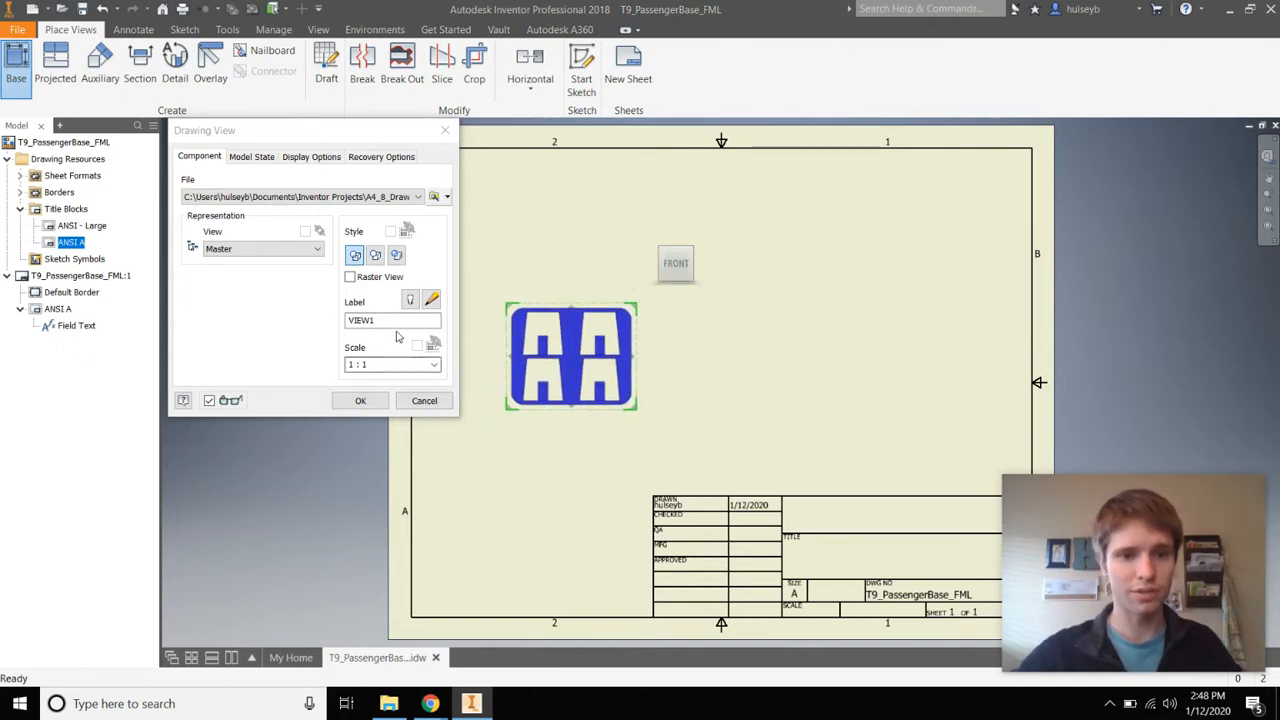
pyautogui.click(220, 315)
pyautogui.write('Front')
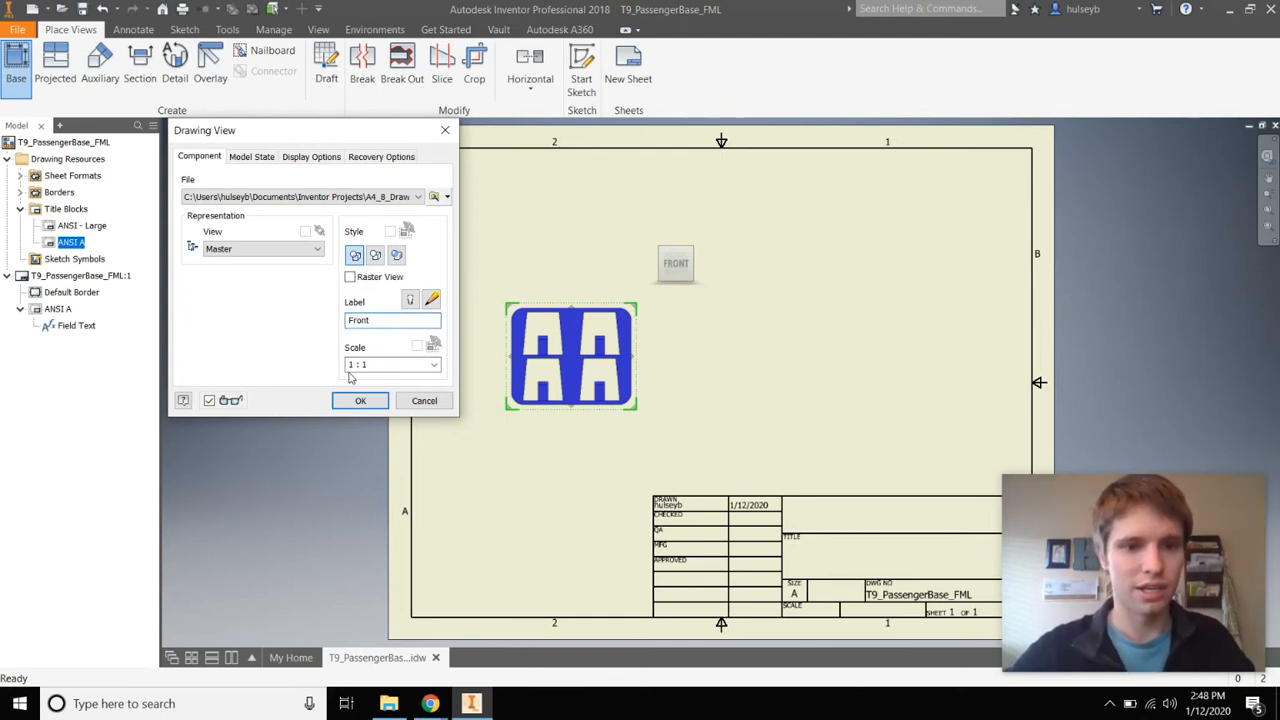
pyautogui.press('Tab')
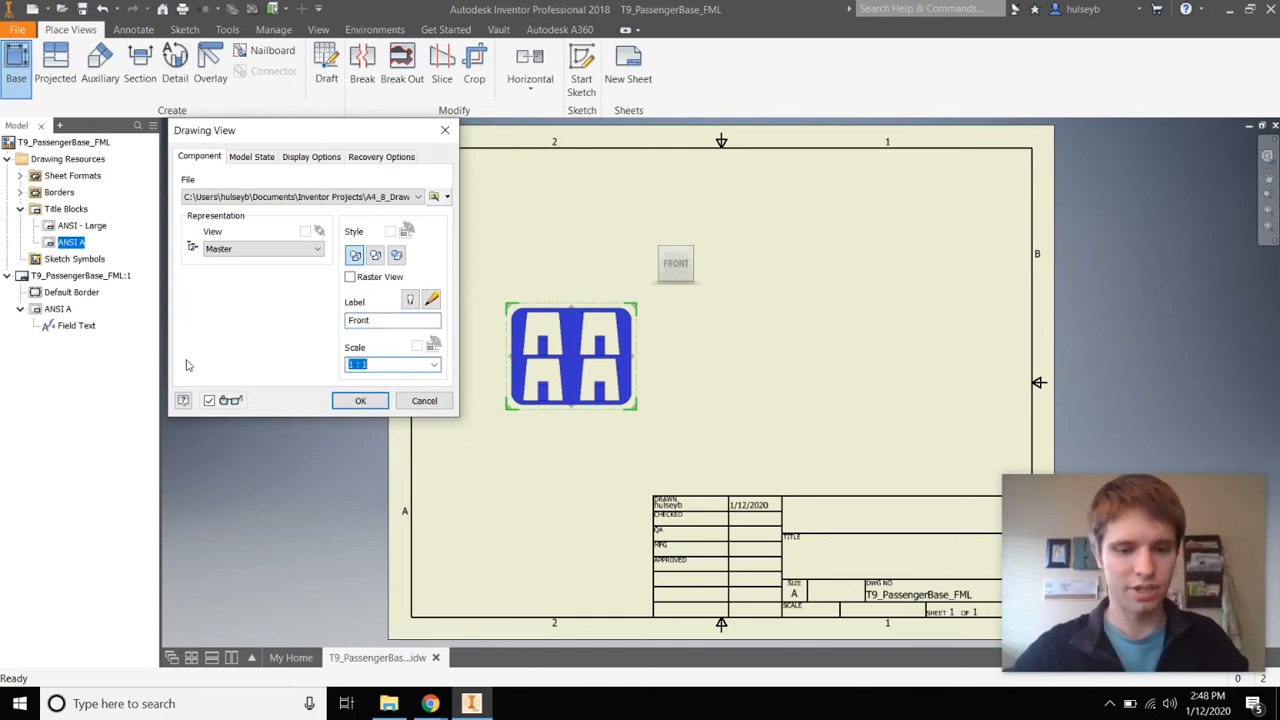
pyautogui.write('2:1')
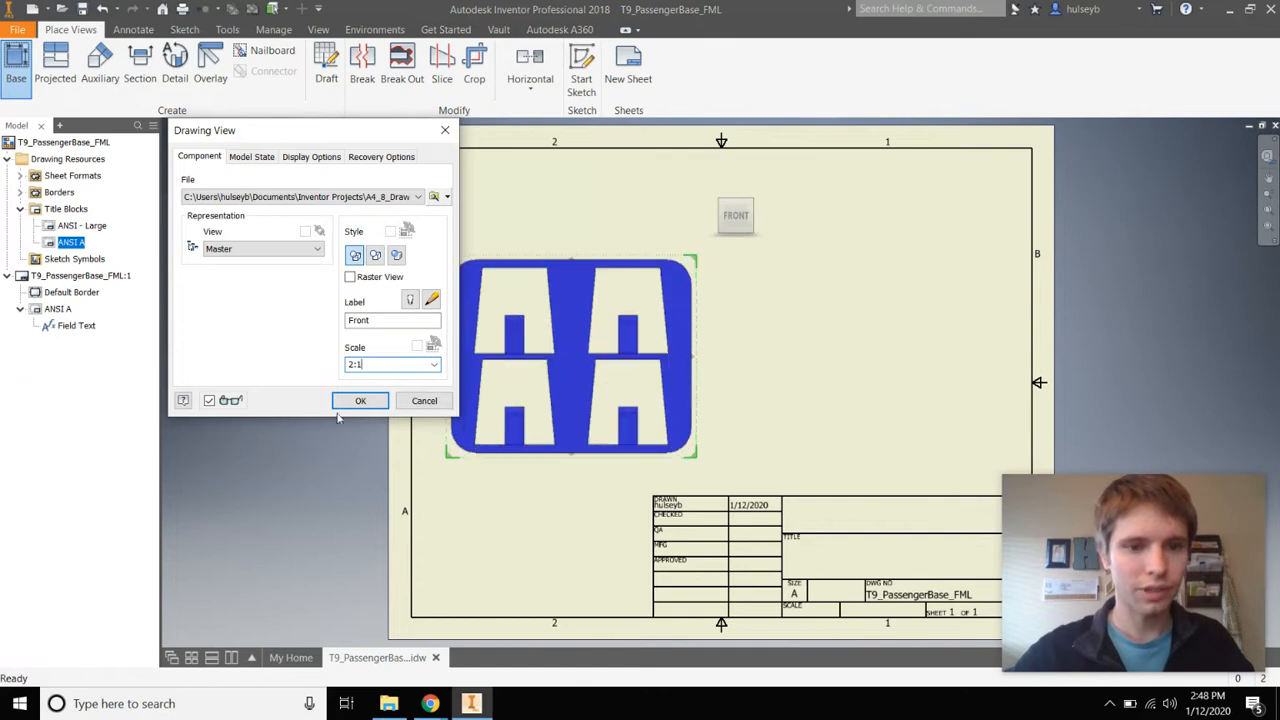
pyautogui.click(360, 400)
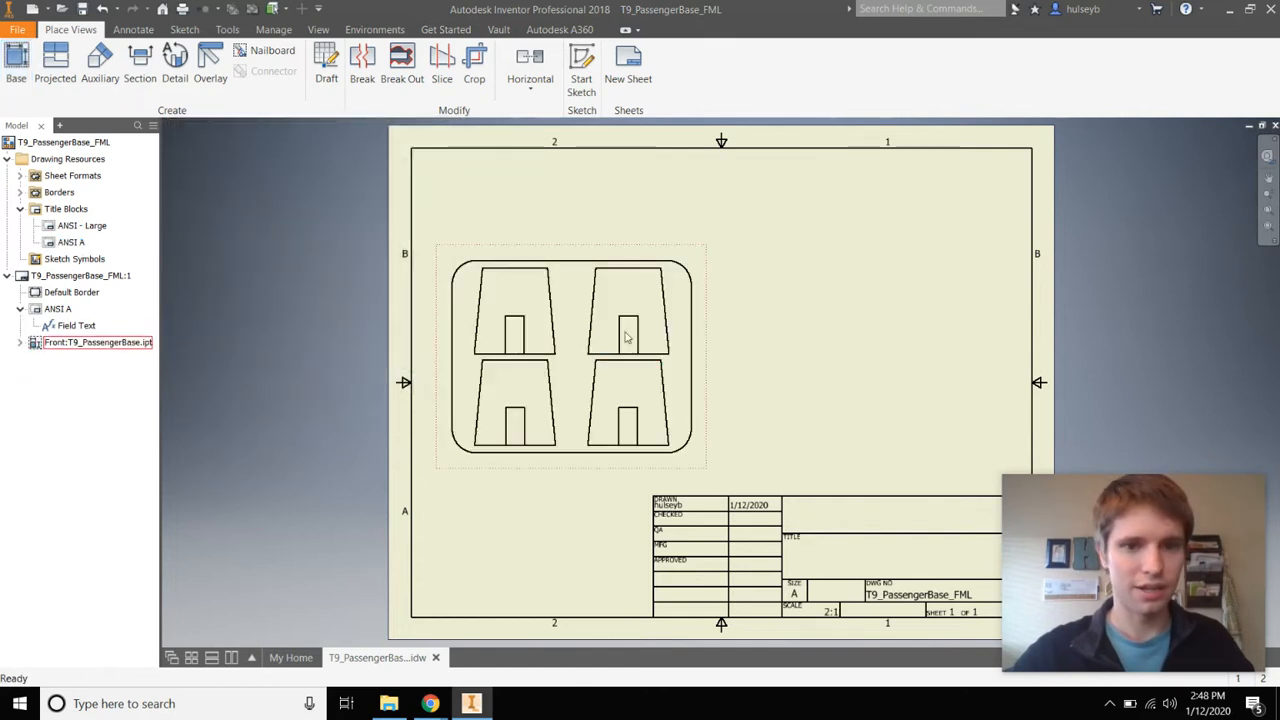
# Reposition the Front view on the sheet and review its settings without changes
pyautogui.click(577, 259)
pyautogui.moveTo(577, 259)
pyautogui.mouseDown()
pyautogui.moveTo(606, 268)
pyautogui.moveTo(609, 297)
pyautogui.moveTo(567, 248)
pyautogui.mouseUp()
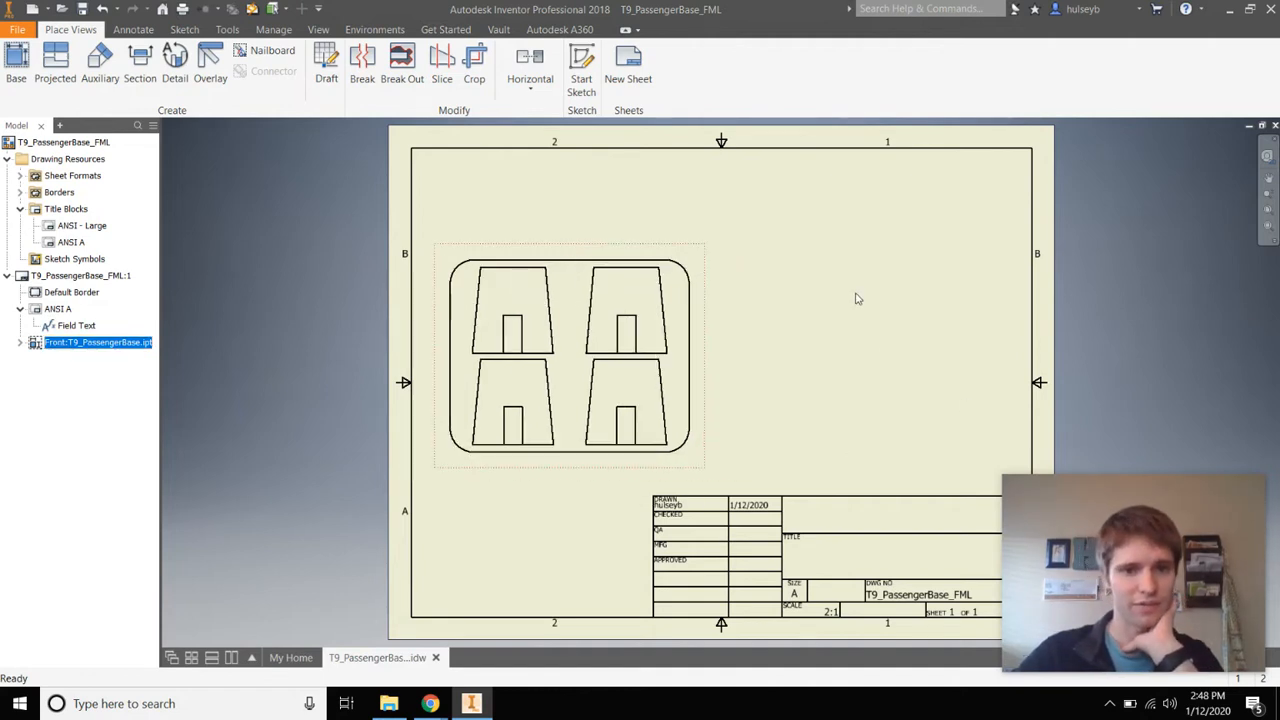
pyautogui.moveTo(595, 251)
pyautogui.mouseDown()
pyautogui.moveTo(680, 248)
pyautogui.moveTo(606, 257)
pyautogui.mouseUp()
pyautogui.doubleClick(597, 277)
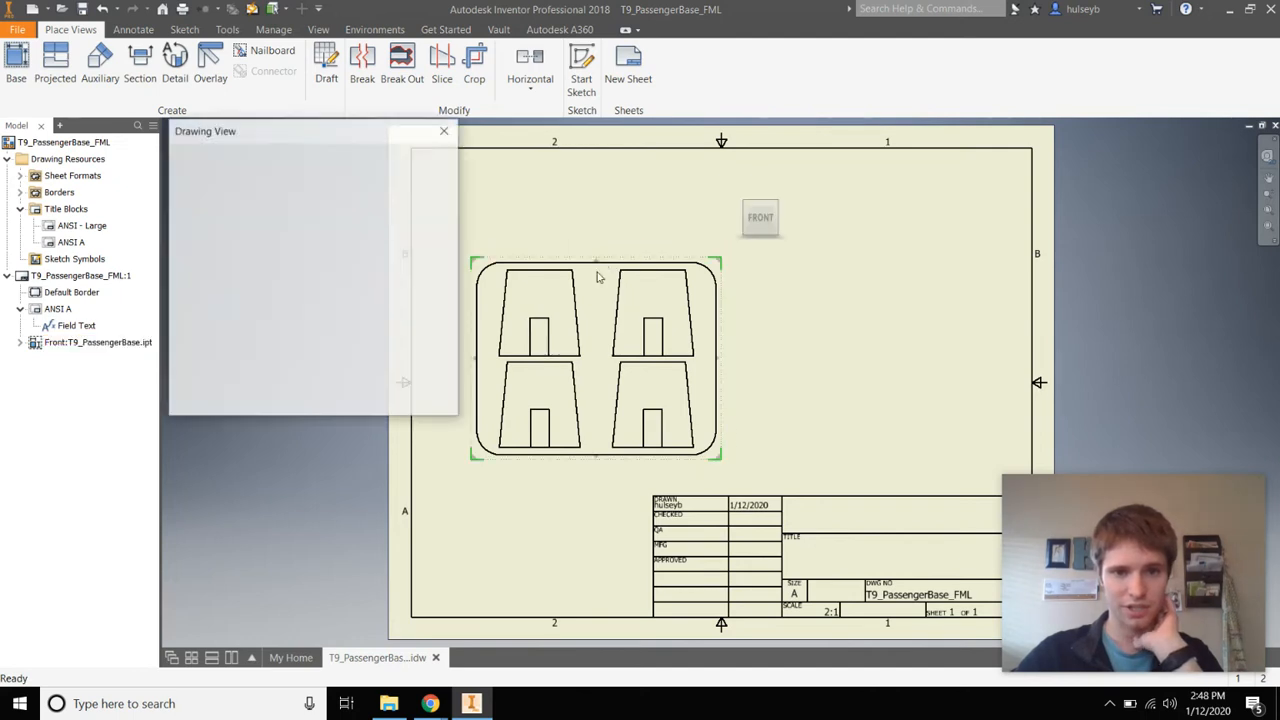
pyautogui.doubleClick(383, 366)
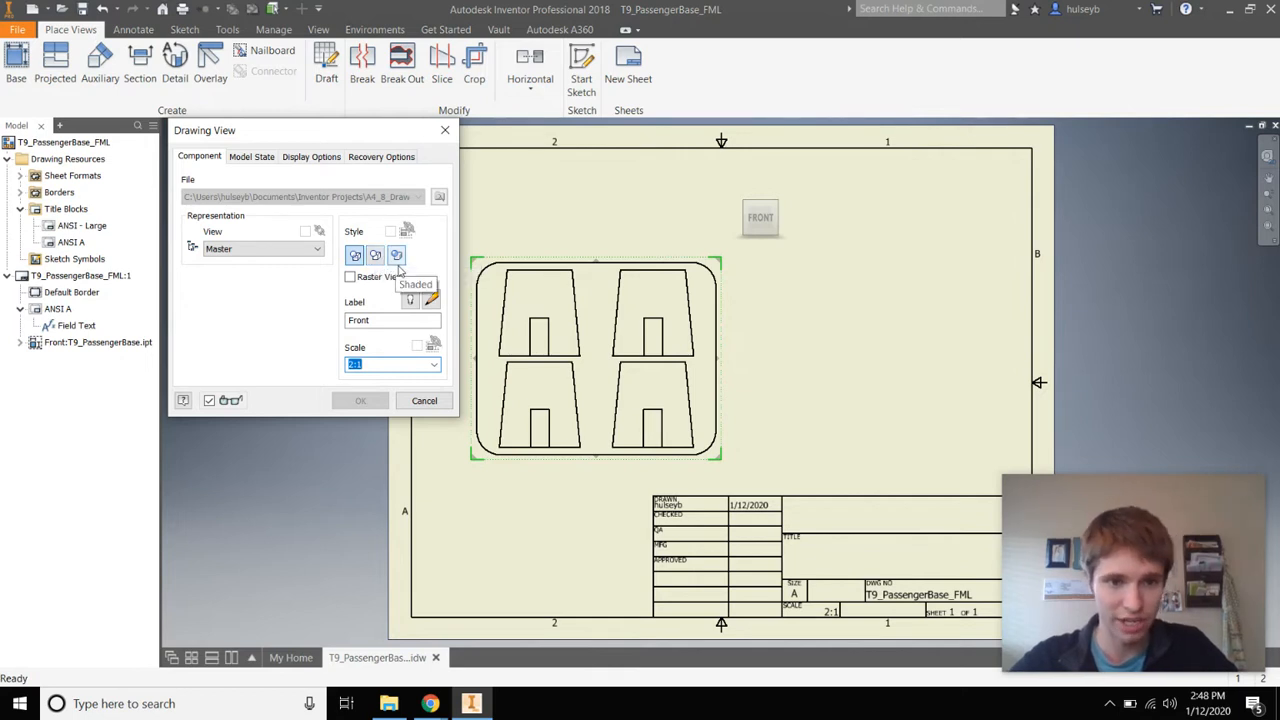
pyautogui.click(370, 401)
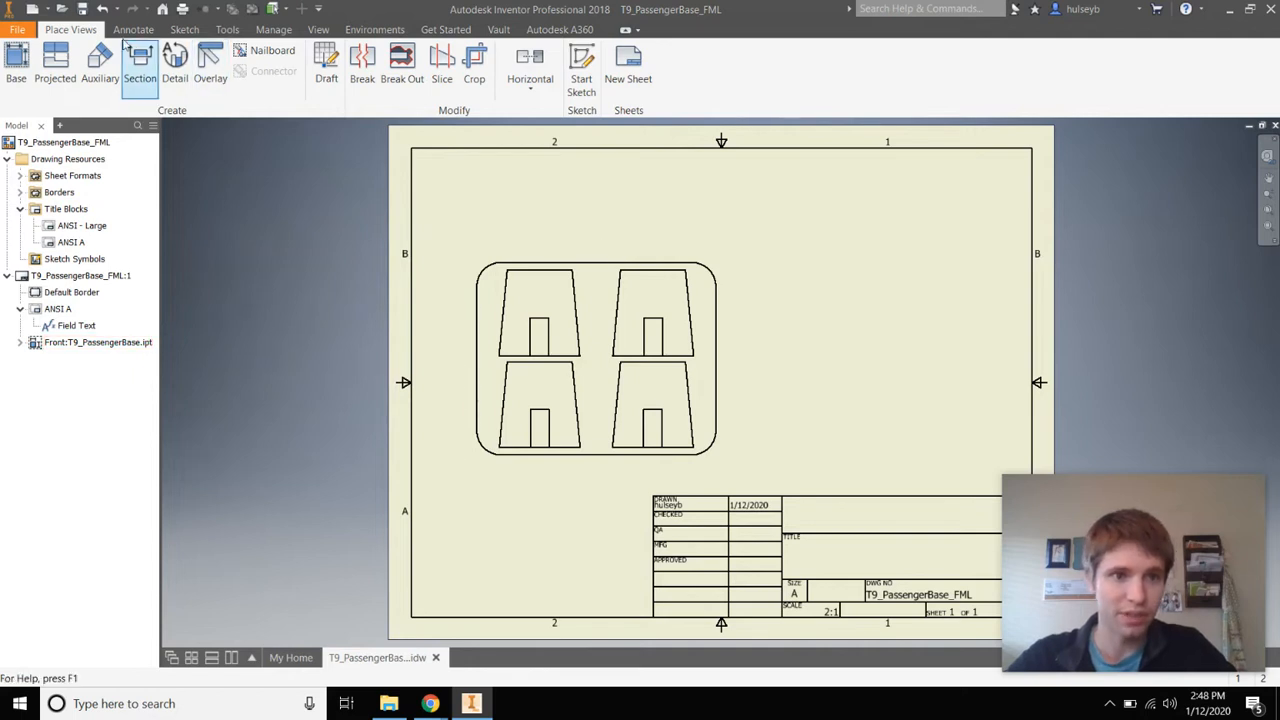
# Project a side view to the right of the Front view, then start the Annotate Dimension tool
pyautogui.click(60, 76)
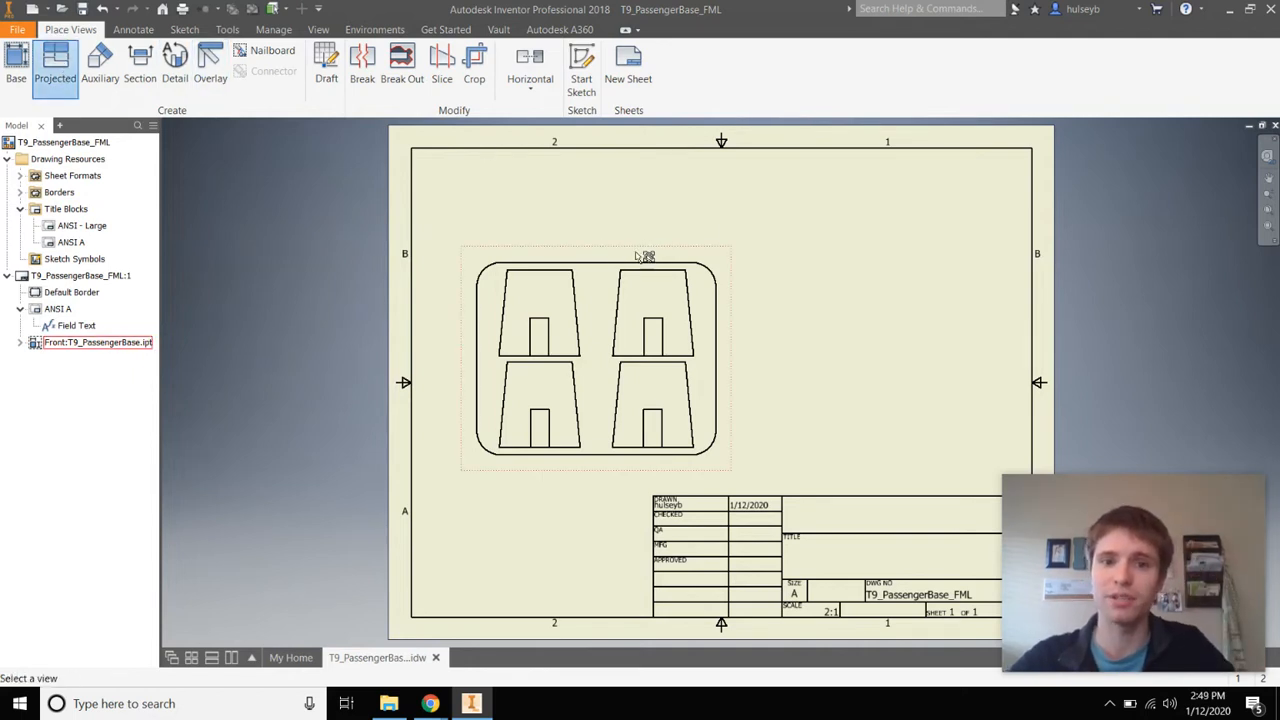
pyautogui.click(642, 258)
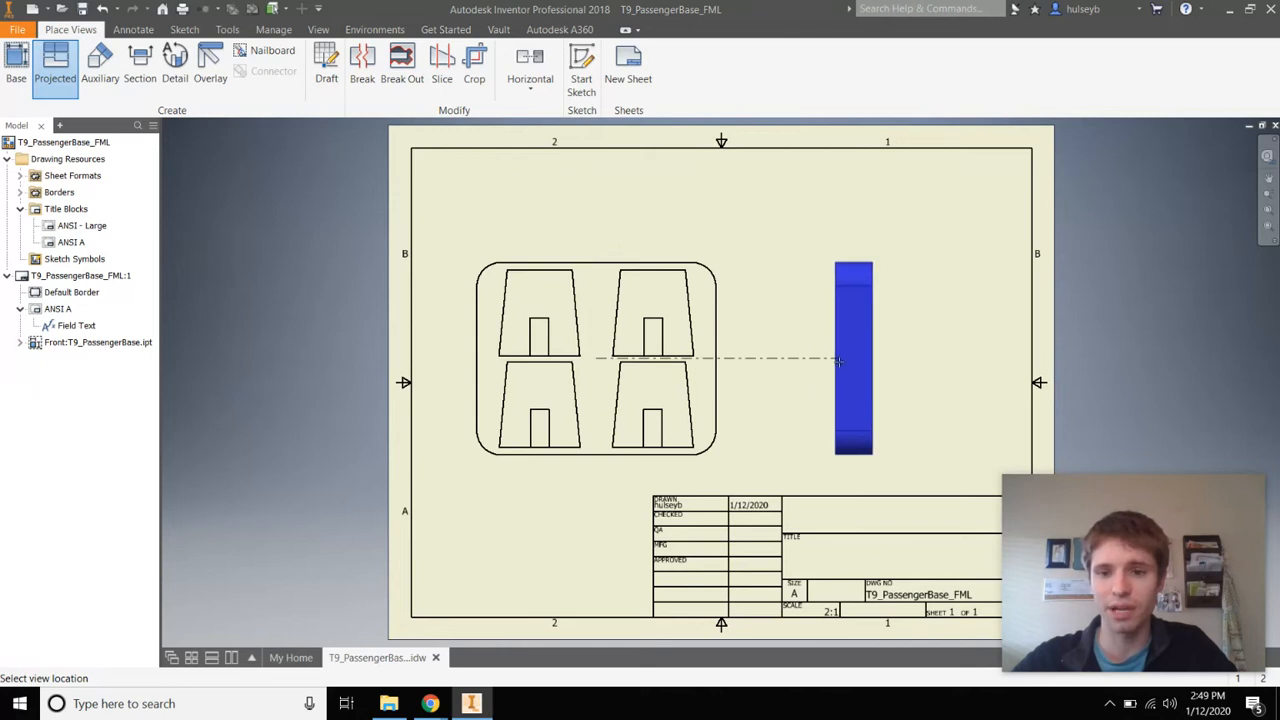
pyautogui.click(853, 330)
pyautogui.rightClick(804, 273)
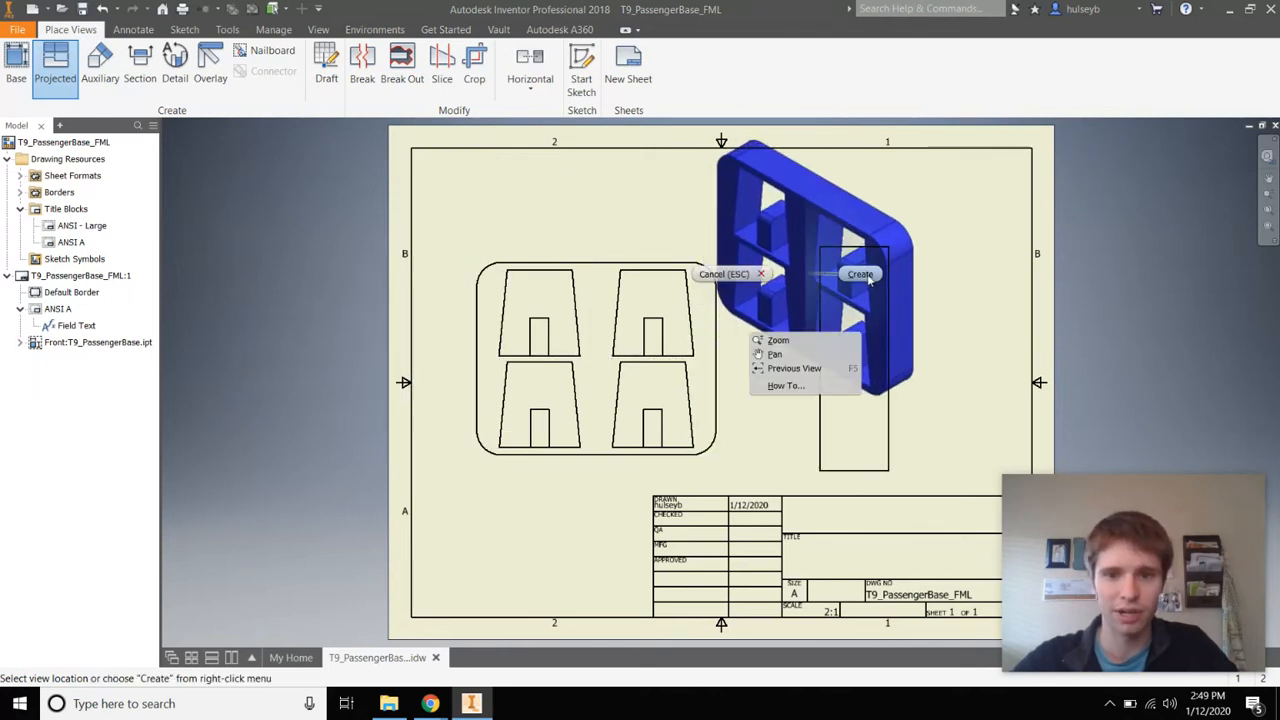
pyautogui.click(775, 277)
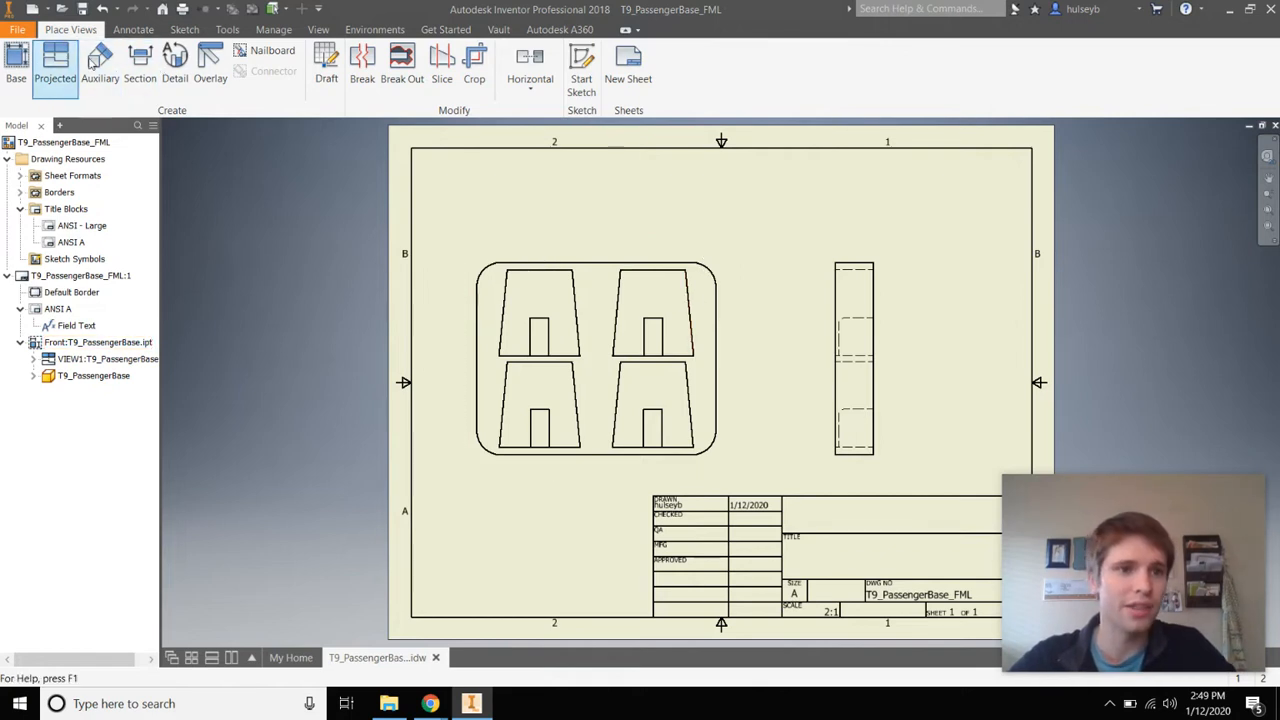
pyautogui.click(133, 29)
pyautogui.click(26, 62)
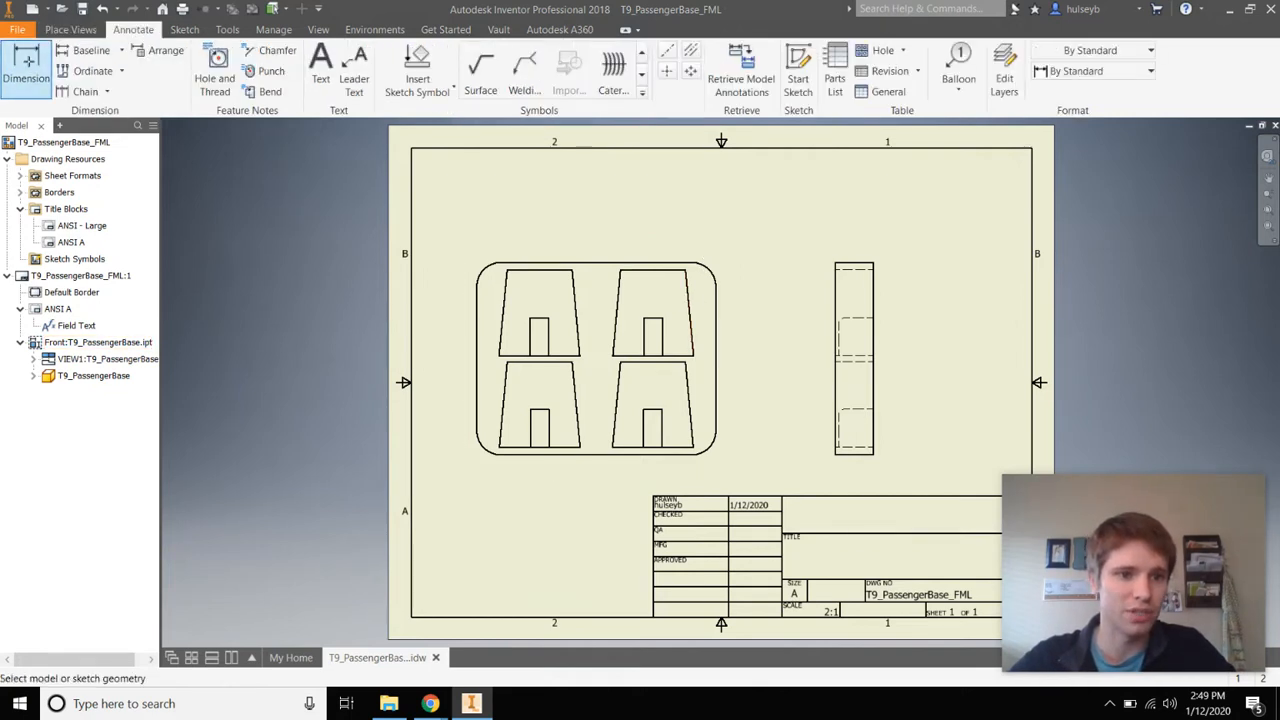
# Dimension from the front view's left edge at .19, .44 and .60, stacked below the view
pyautogui.click(477, 405)
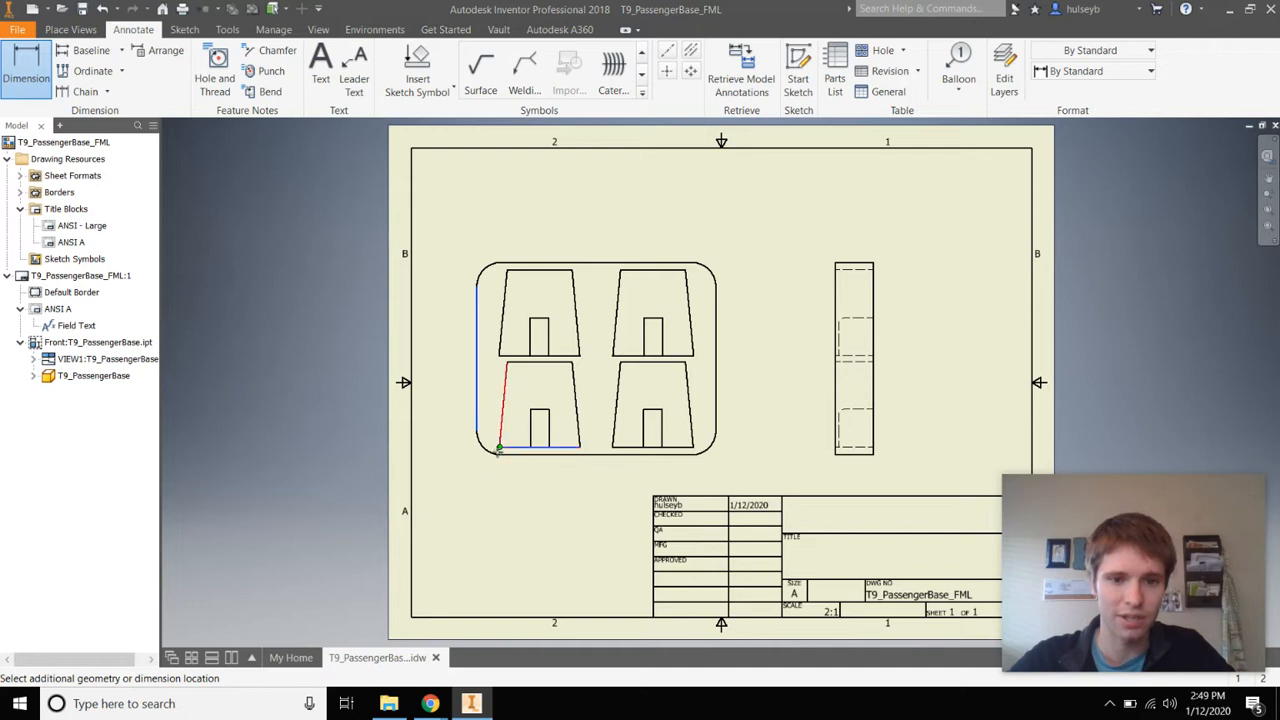
pyautogui.click(499, 449)
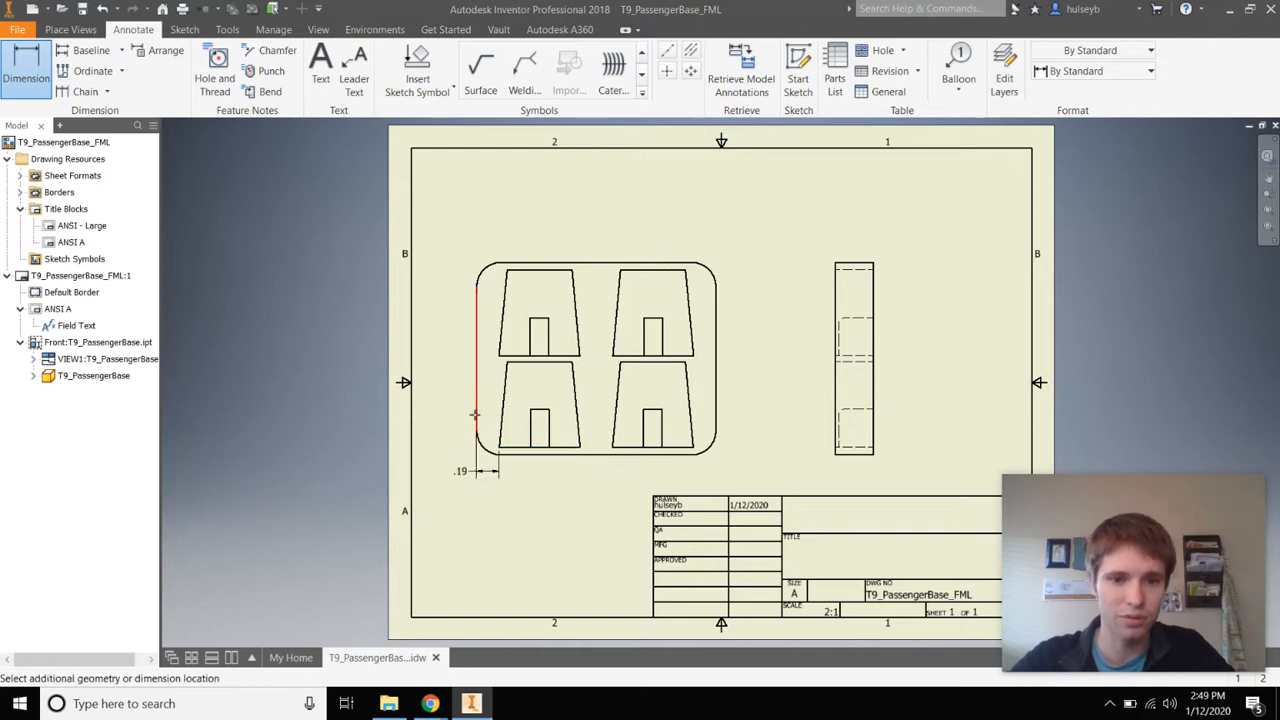
pyautogui.click(531, 427)
pyautogui.click(505, 489)
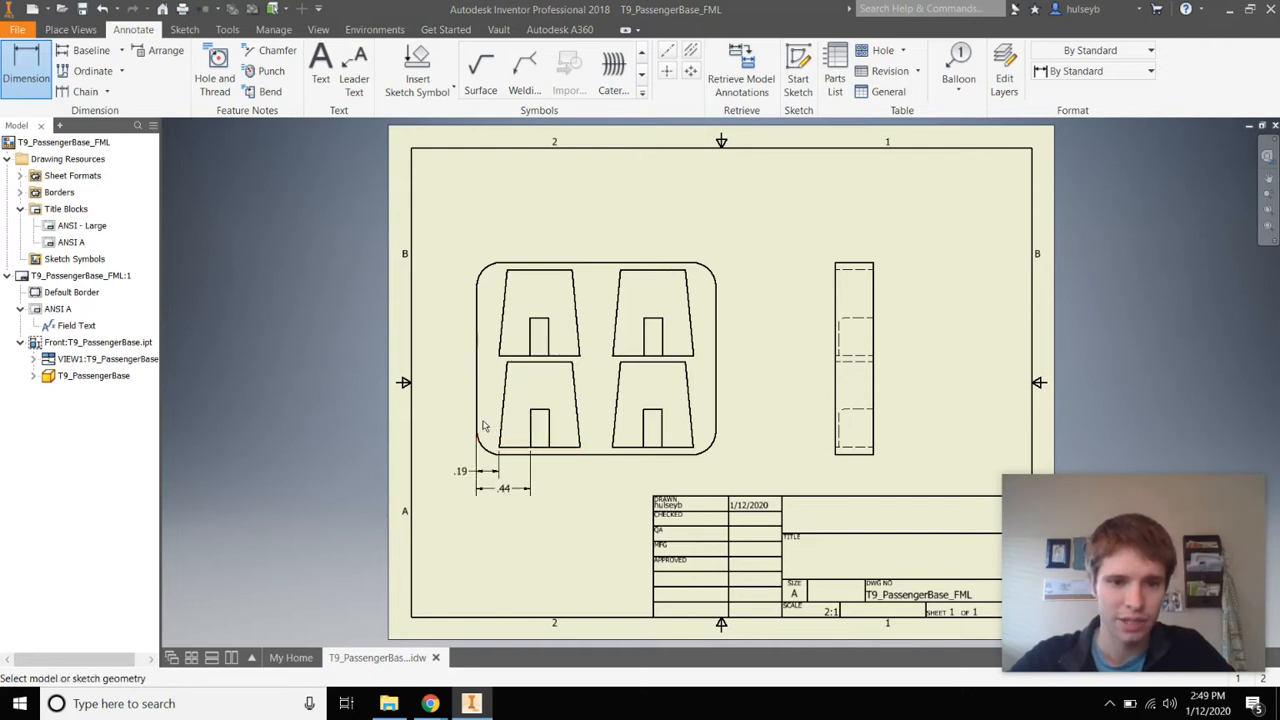
pyautogui.click(477, 421)
pyautogui.click(549, 411)
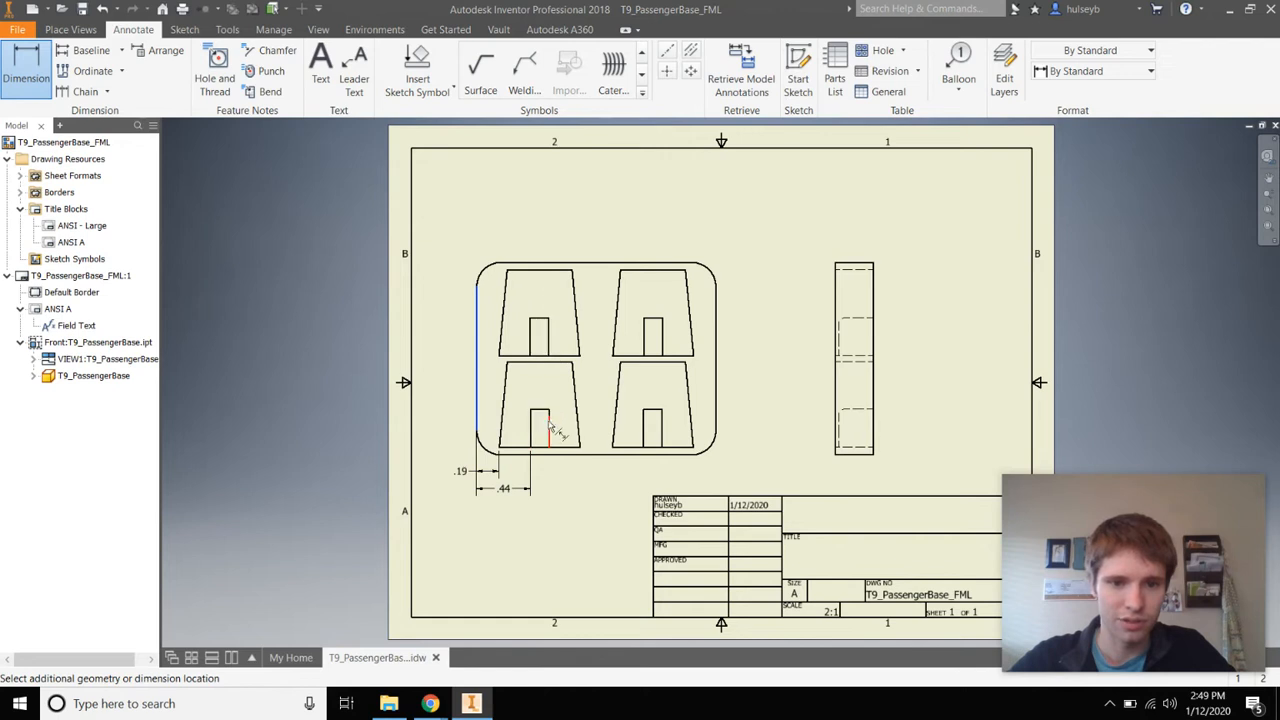
pyautogui.click(510, 505)
# Add the .85 and 1.12 horizontal dimensions from the left edge below the earlier ones
pyautogui.click(478, 425)
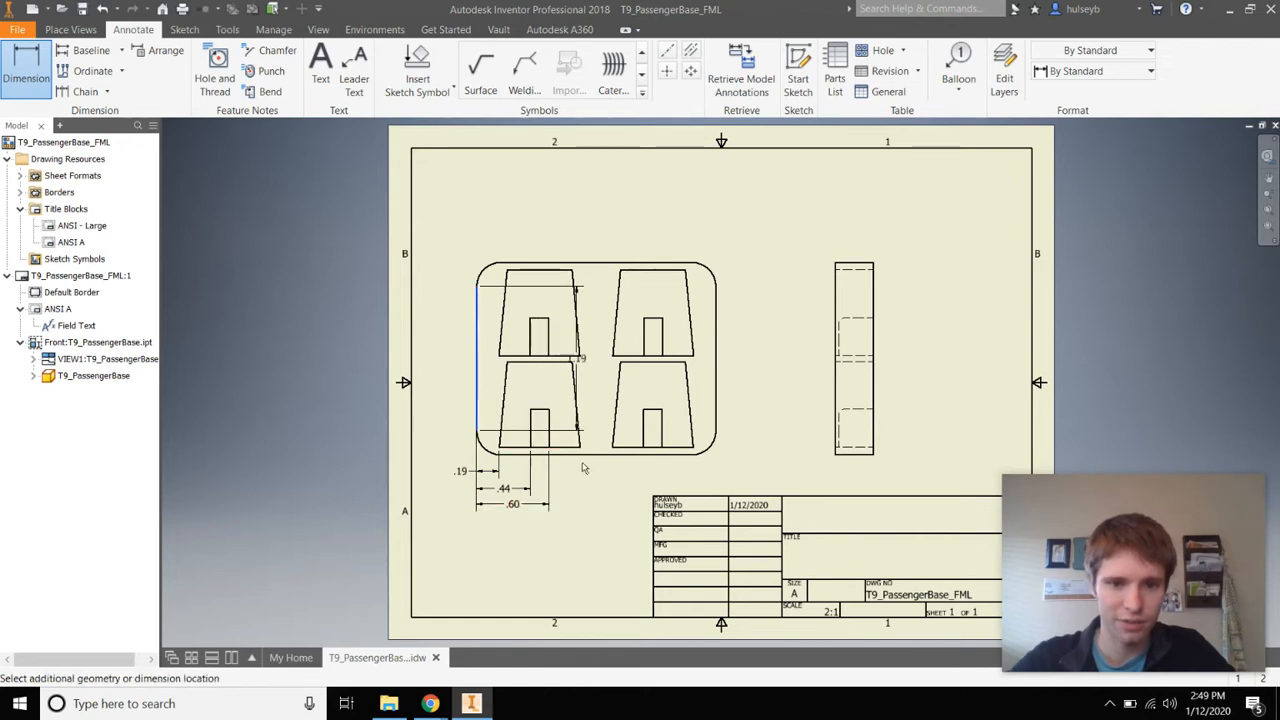
pyautogui.click(580, 447)
pyautogui.click(528, 520)
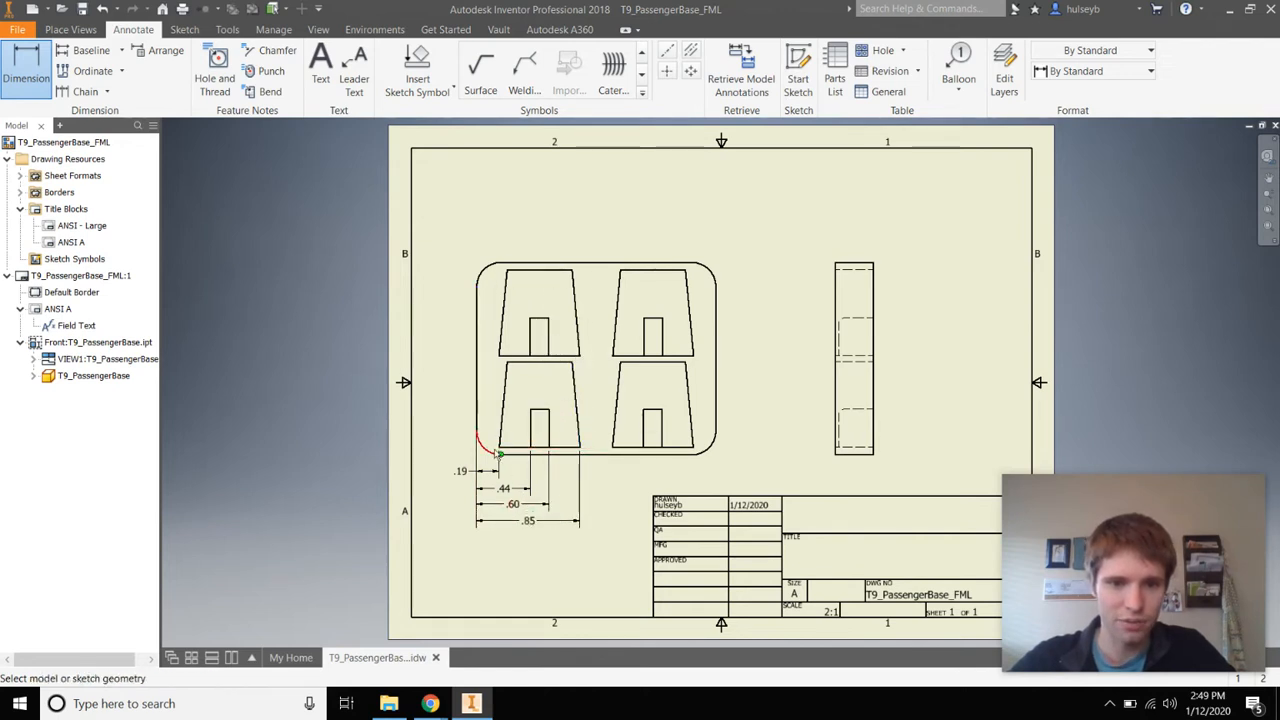
pyautogui.click(478, 430)
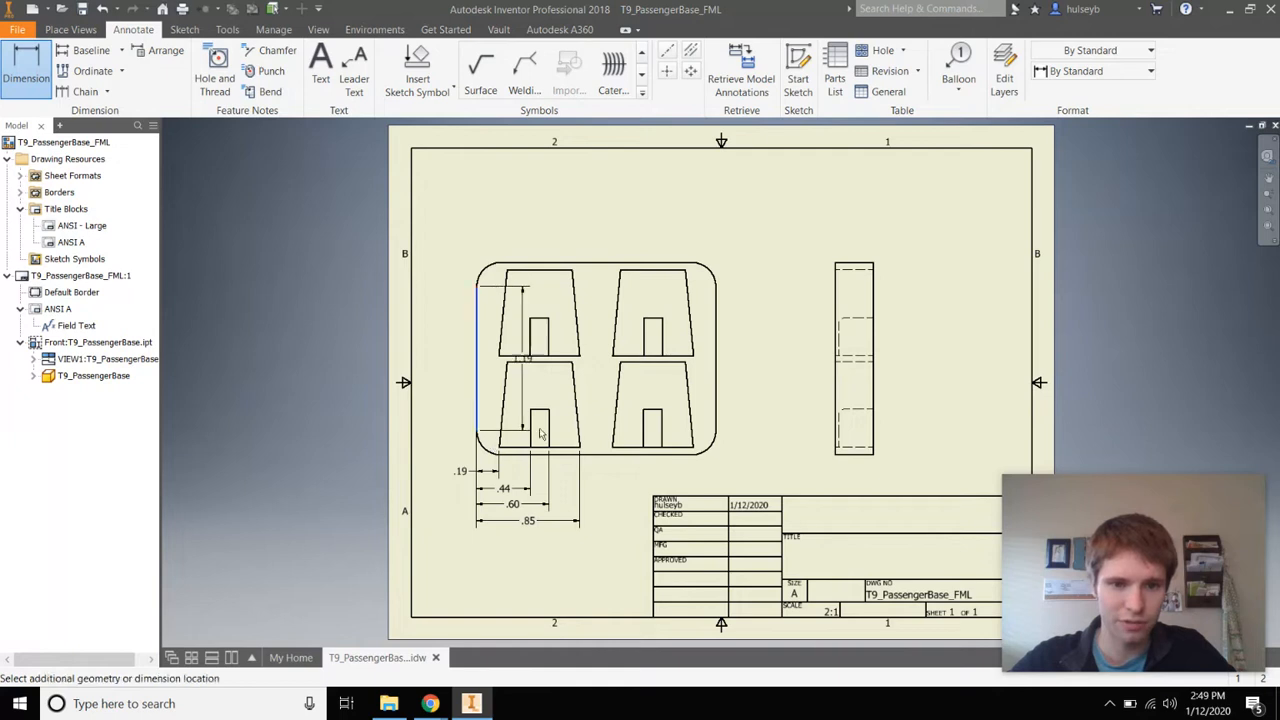
pyautogui.click(612, 450)
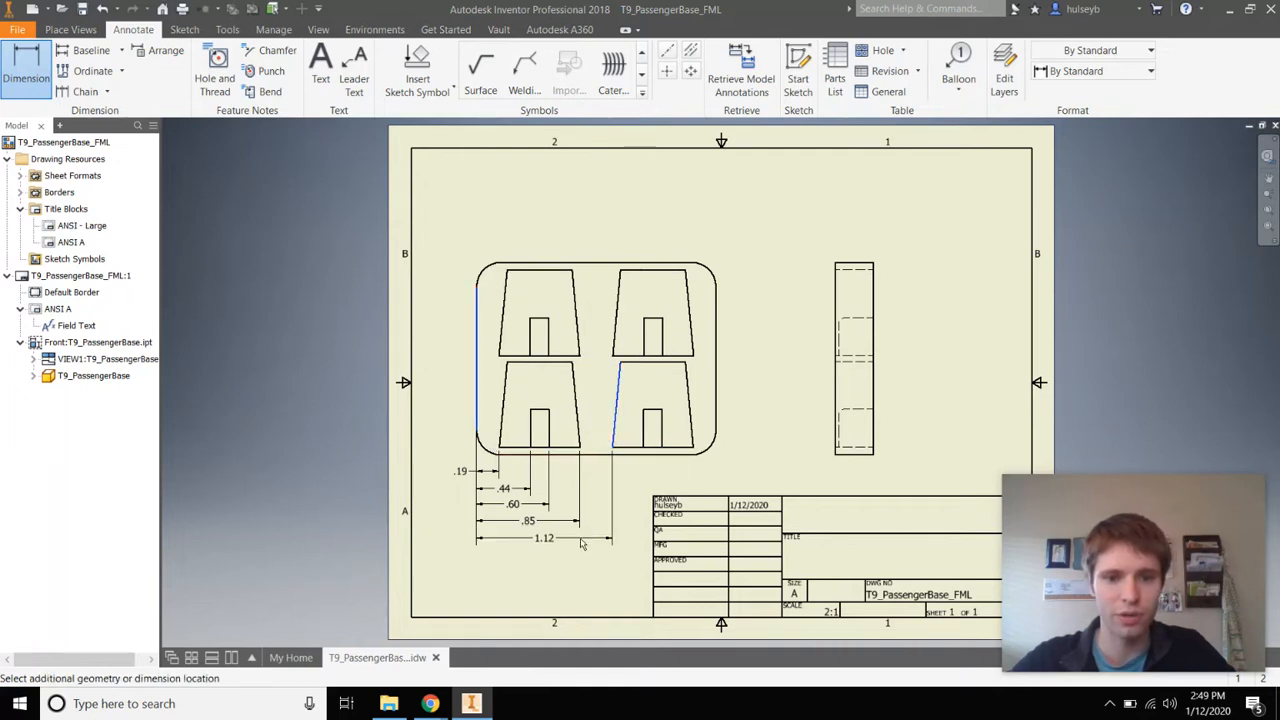
pyautogui.click(583, 540)
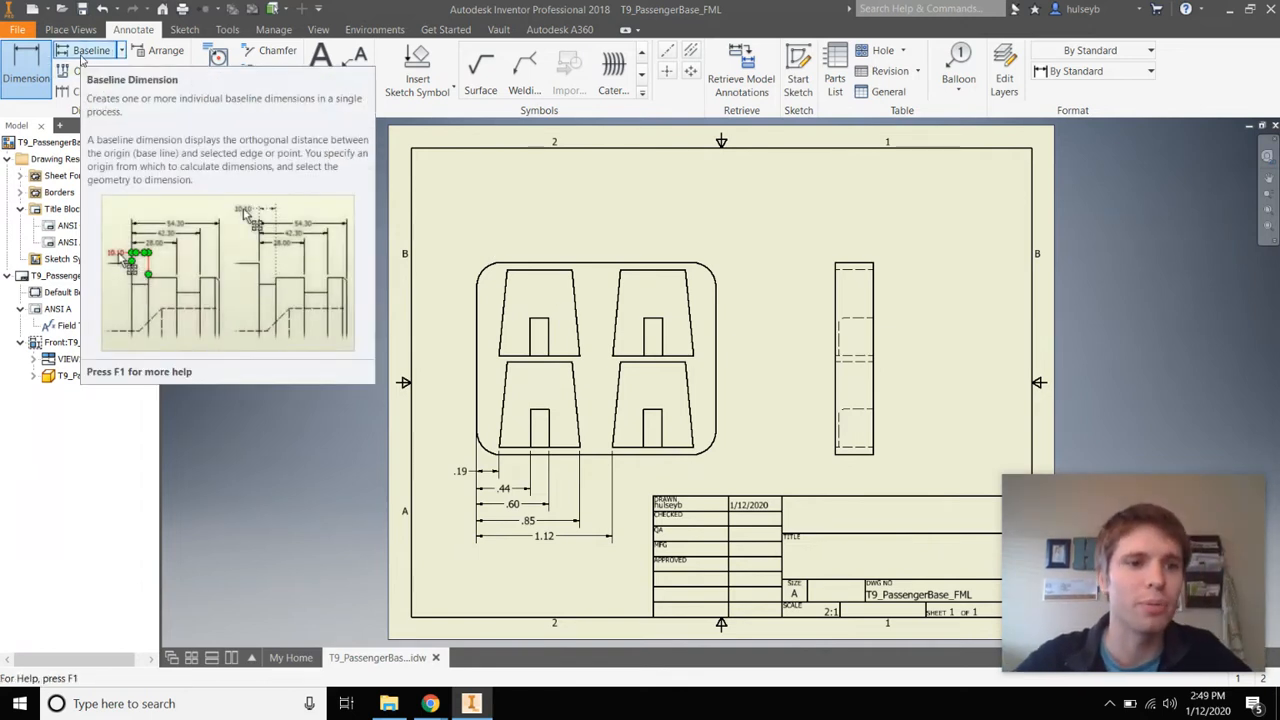
# Create baseline vertical dimensions .06, .38, .77, .82 and 1.59 right of the front view
pyautogui.click(80, 55)
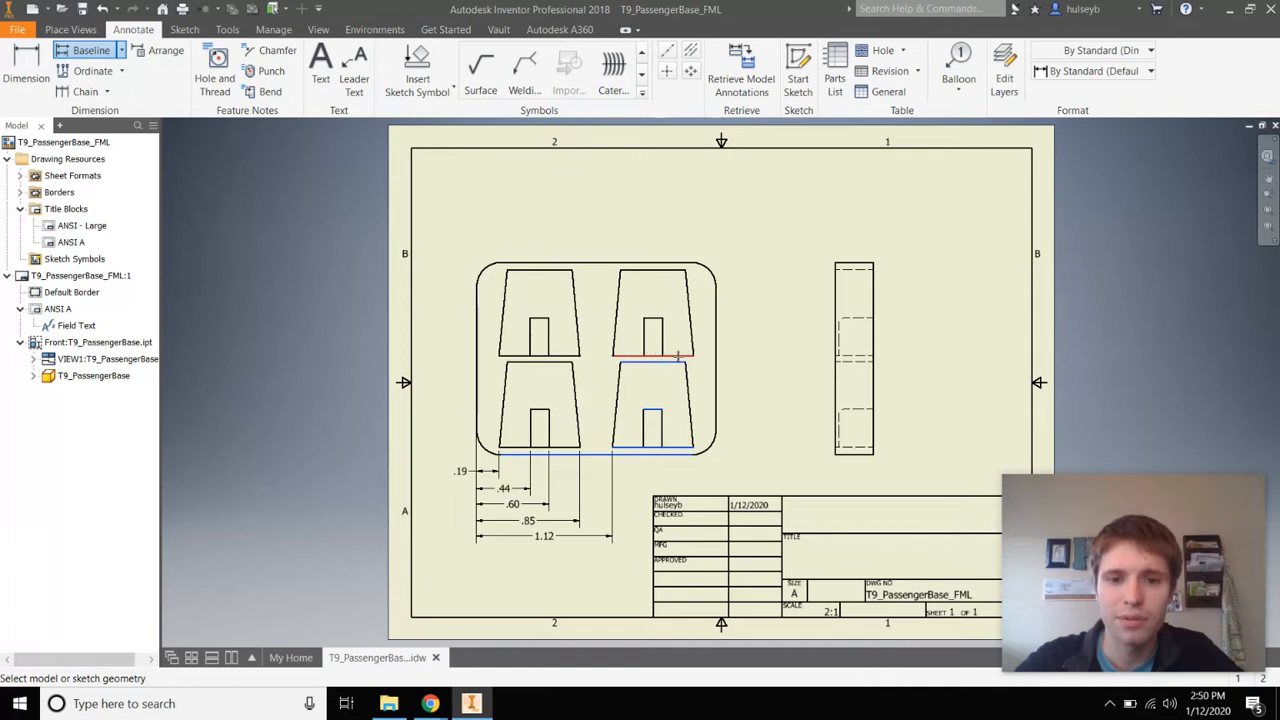
pyautogui.rightClick(744, 366)
pyautogui.click(805, 366)
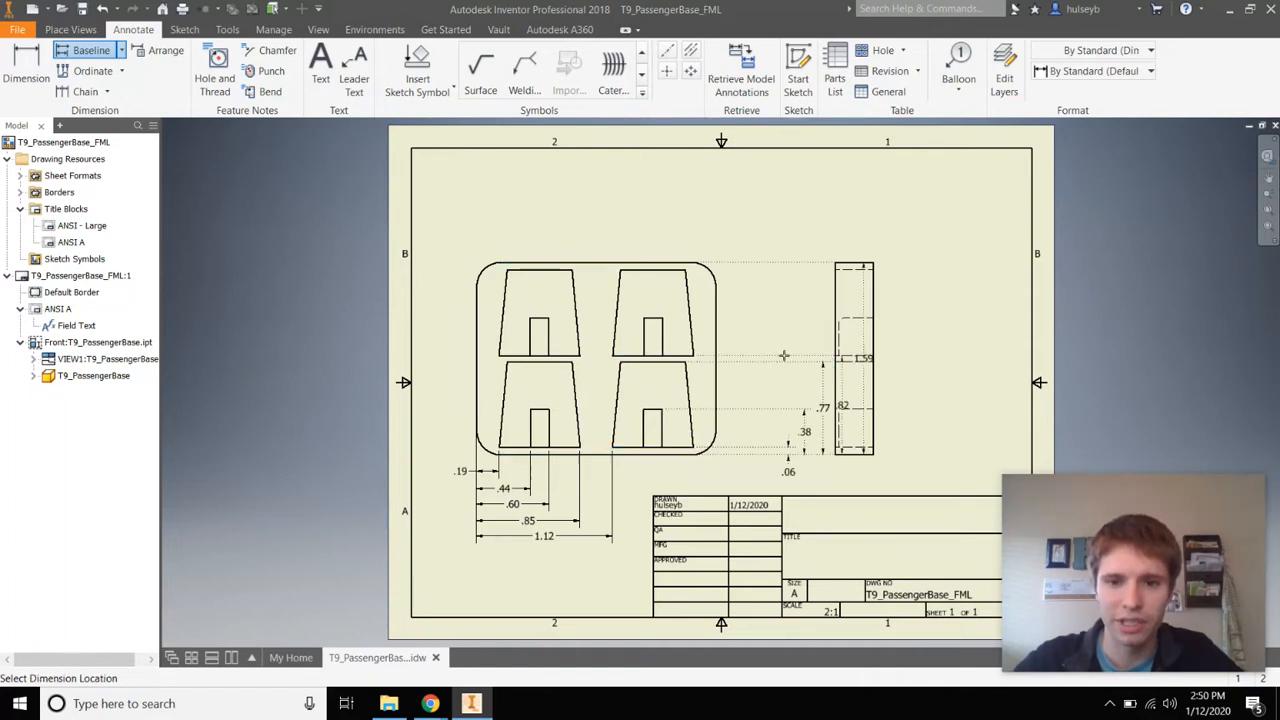
pyautogui.click(723, 358)
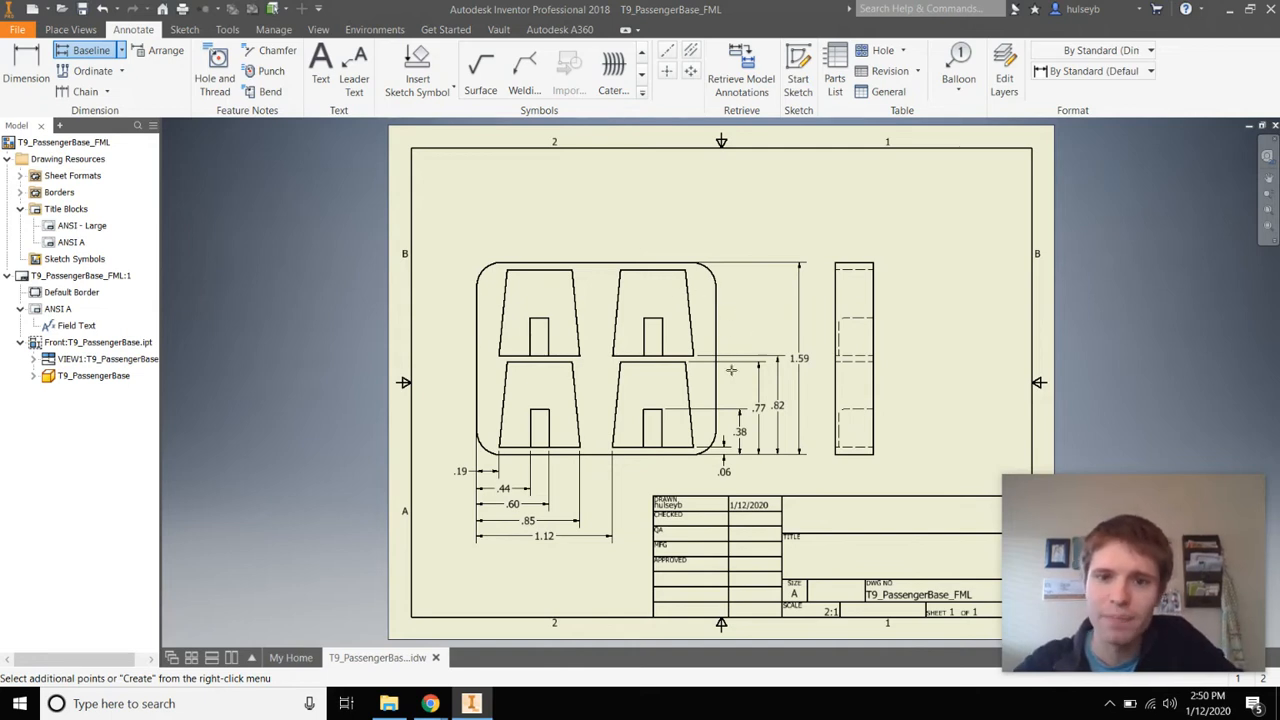
pyautogui.rightClick(757, 334)
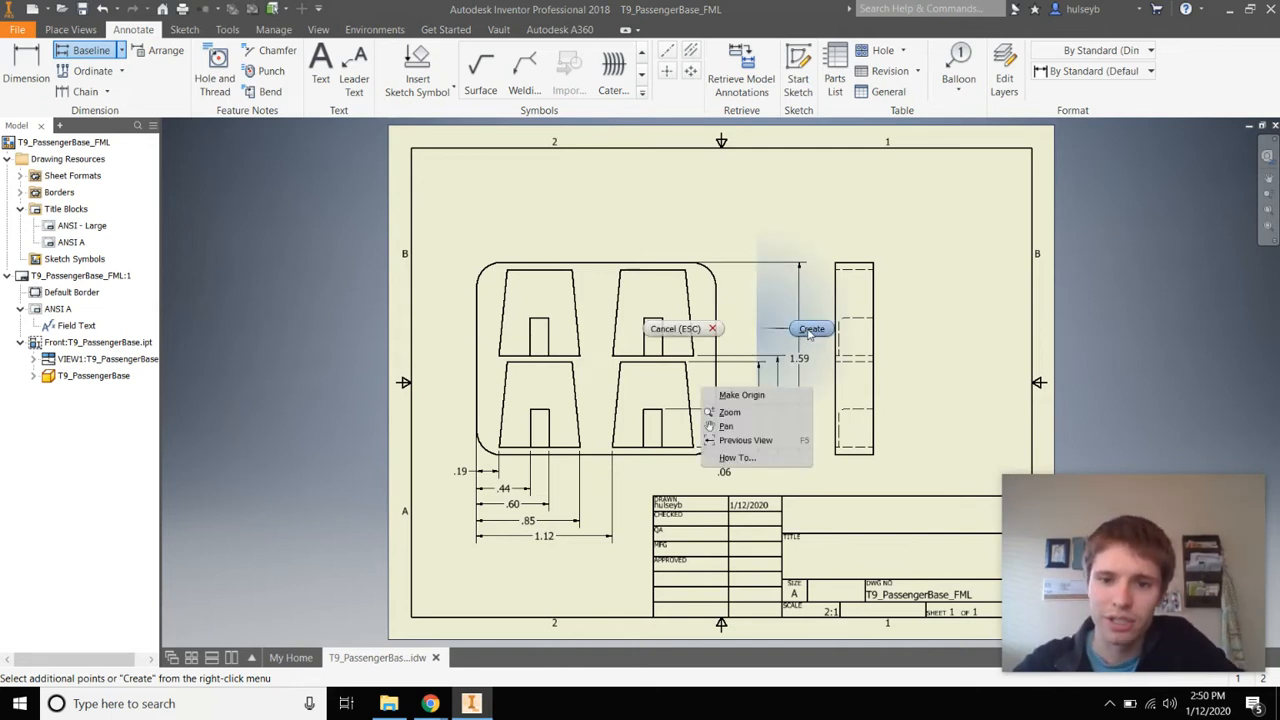
pyautogui.click(810, 329)
# Add .25 and .79 dimensions from the left edge along the front view's top
pyautogui.press('d')
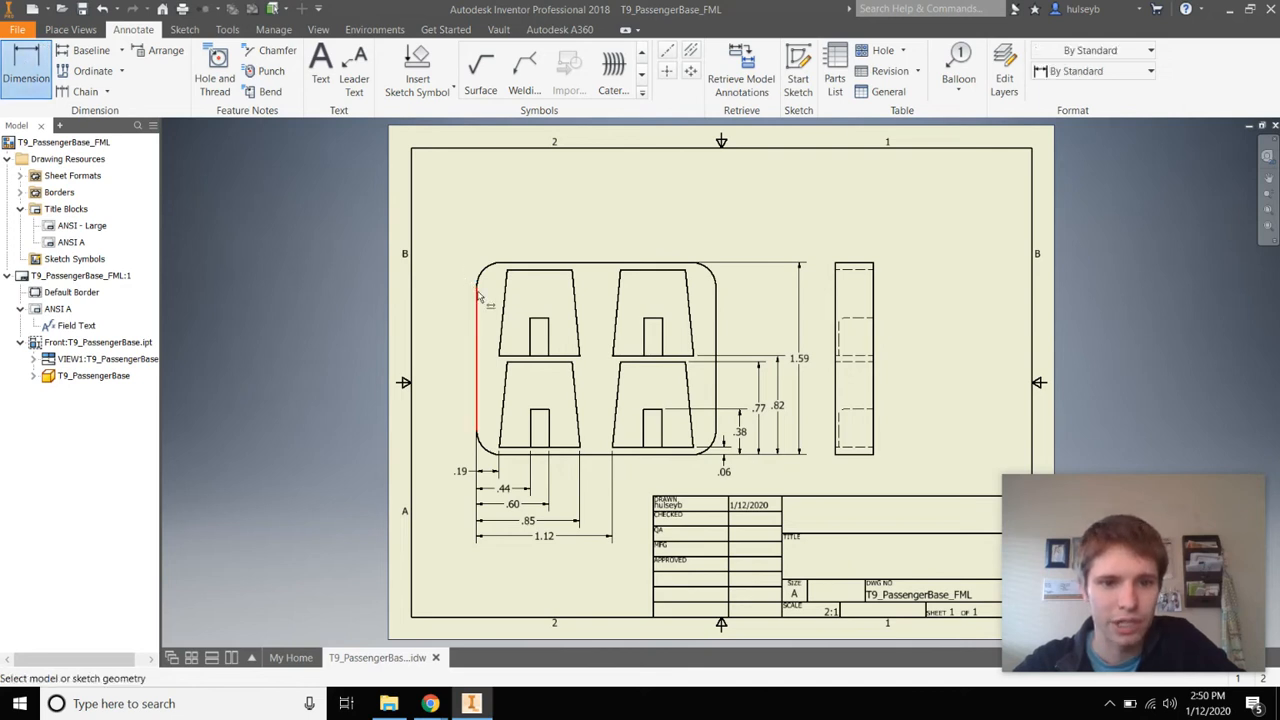
pyautogui.click(478, 296)
pyautogui.click(510, 271)
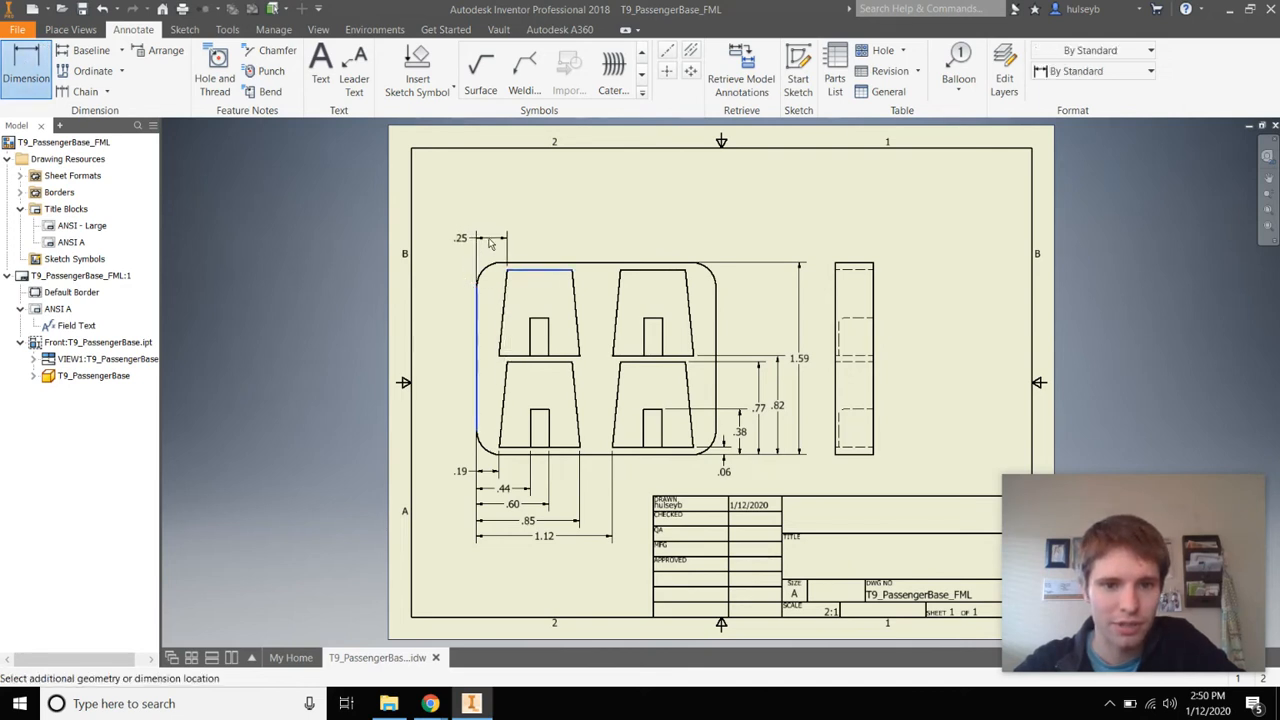
pyautogui.click(490, 243)
pyautogui.click(476, 294)
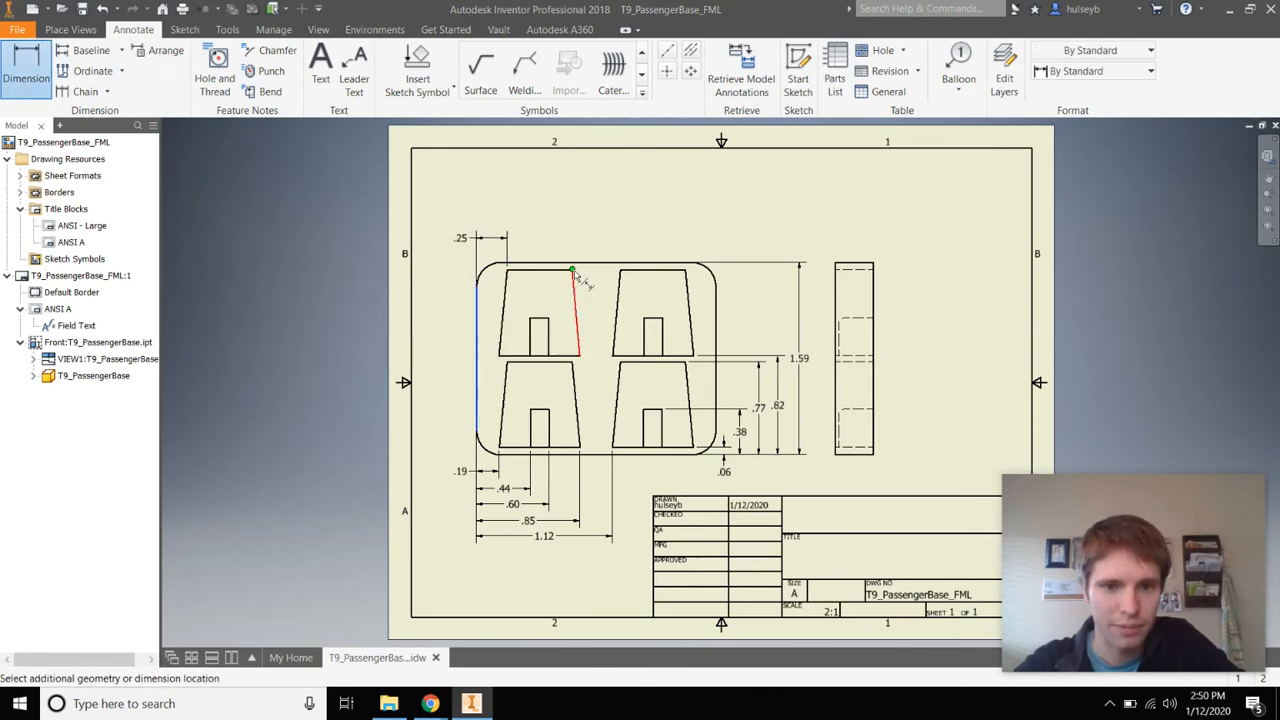
pyautogui.click(575, 285)
pyautogui.click(538, 217)
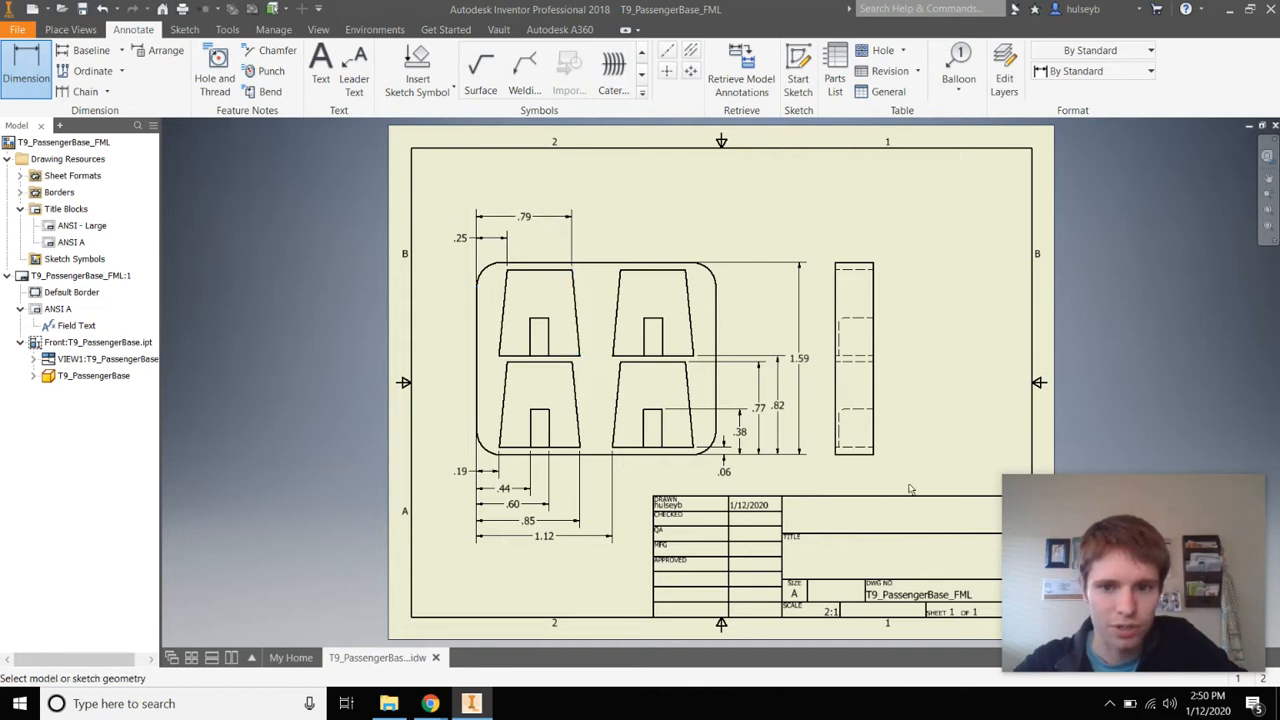
# Dimension the side view's bottom width as .31 and cancel the duplicate dimension
pyautogui.click(853, 458)
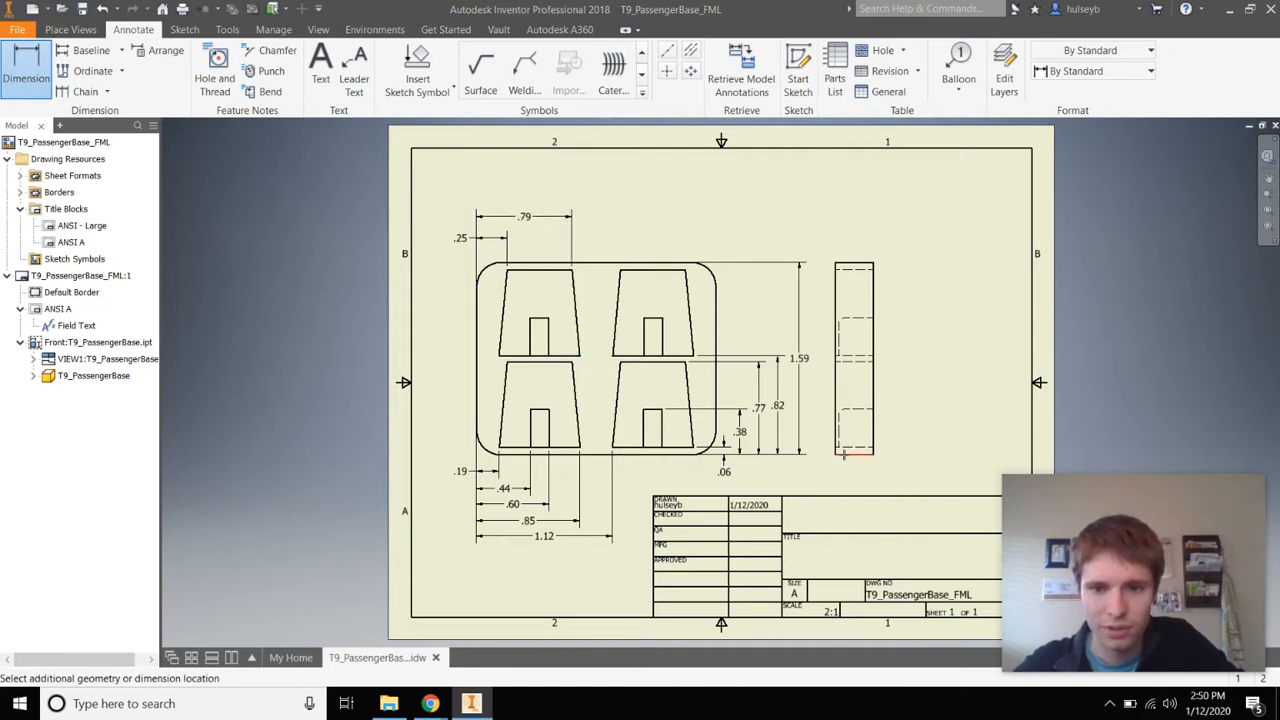
pyautogui.click(858, 482)
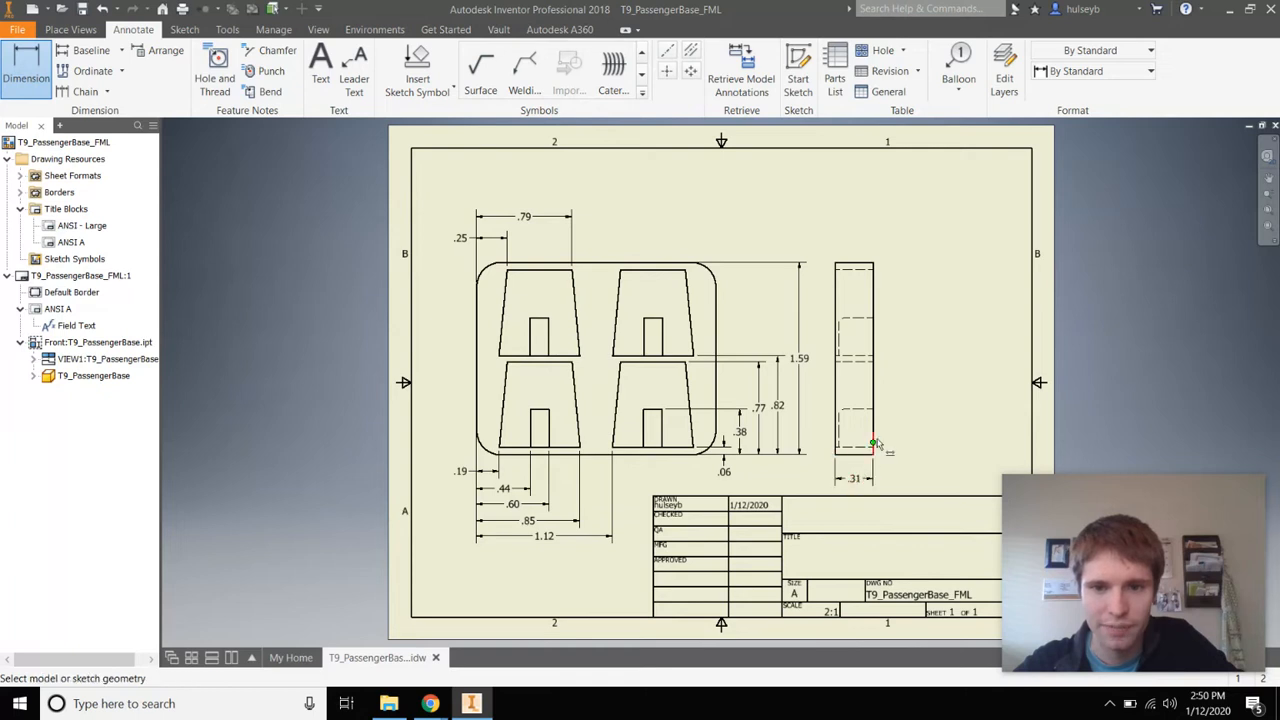
pyautogui.click(875, 428)
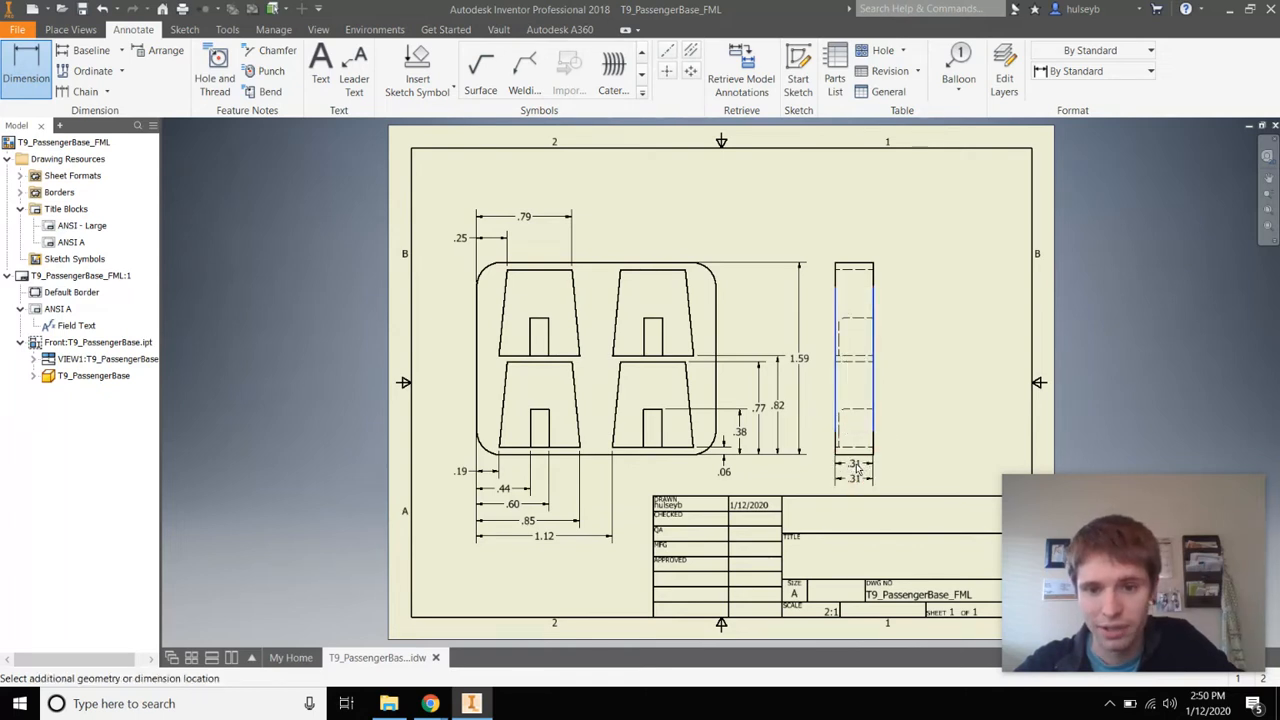
pyautogui.rightClick(858, 463)
pyautogui.click(876, 462)
# Add the .28 width below the side view, then zoom to the front view's top-right corner
pyautogui.click(36, 72)
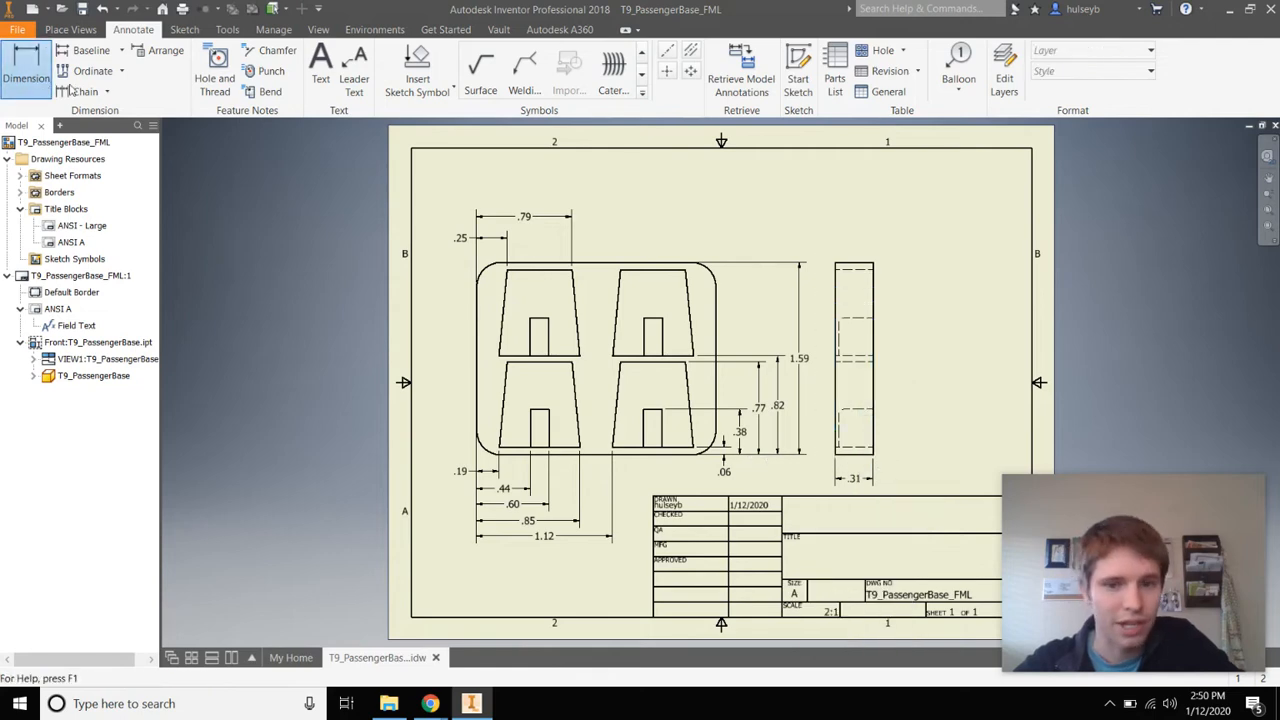
pyautogui.click(875, 432)
pyautogui.scroll(5, 837, 408)
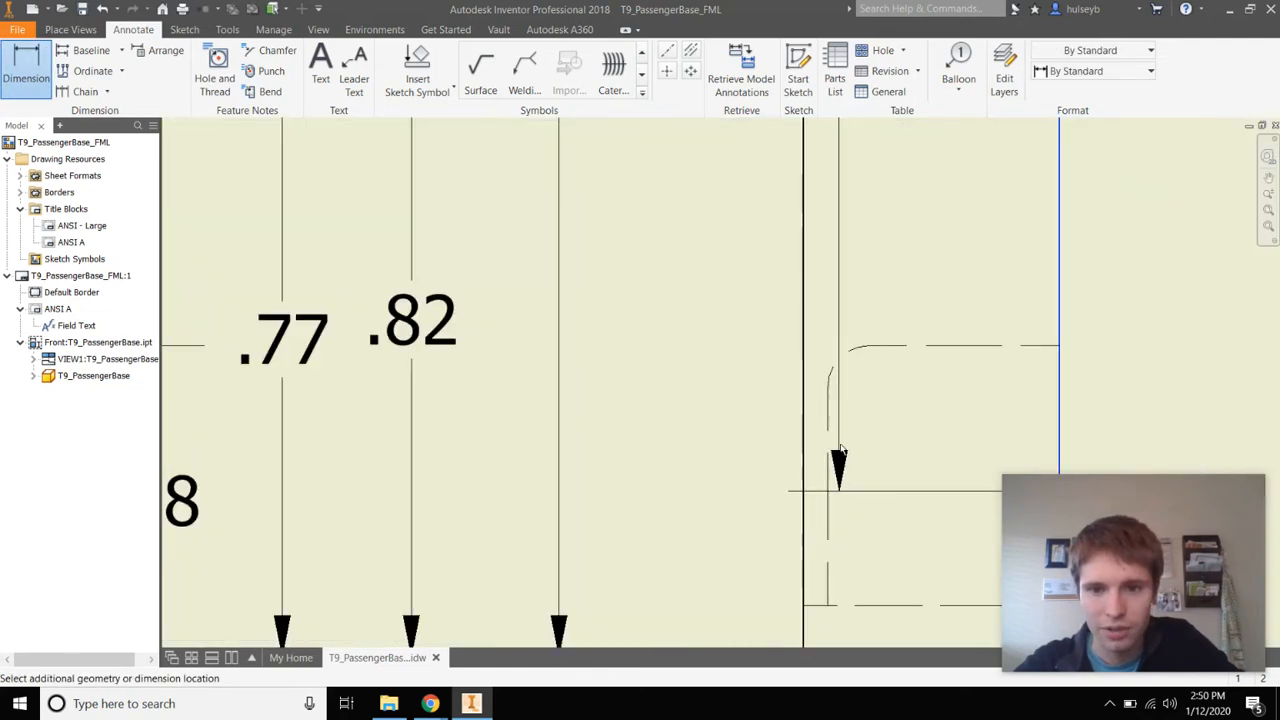
pyautogui.click(848, 490)
pyautogui.scroll(-4, 872, 500)
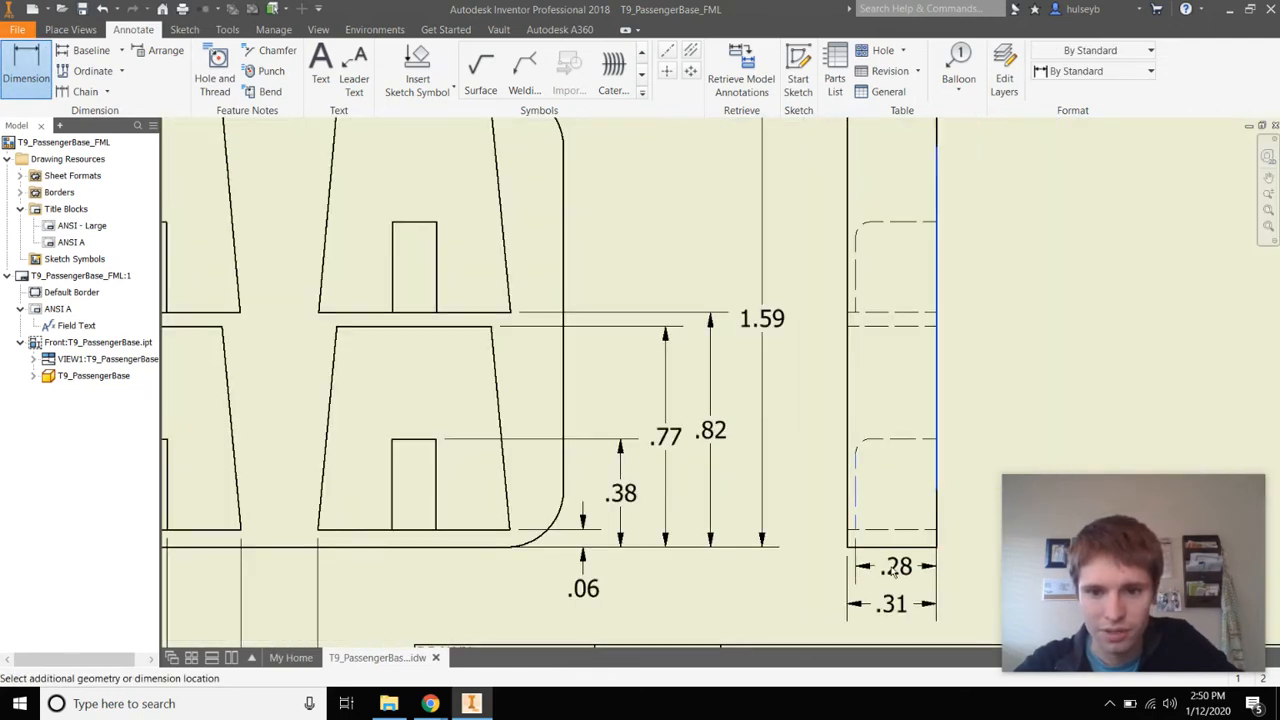
pyautogui.click(880, 545)
pyautogui.scroll(-1, 945, 490)
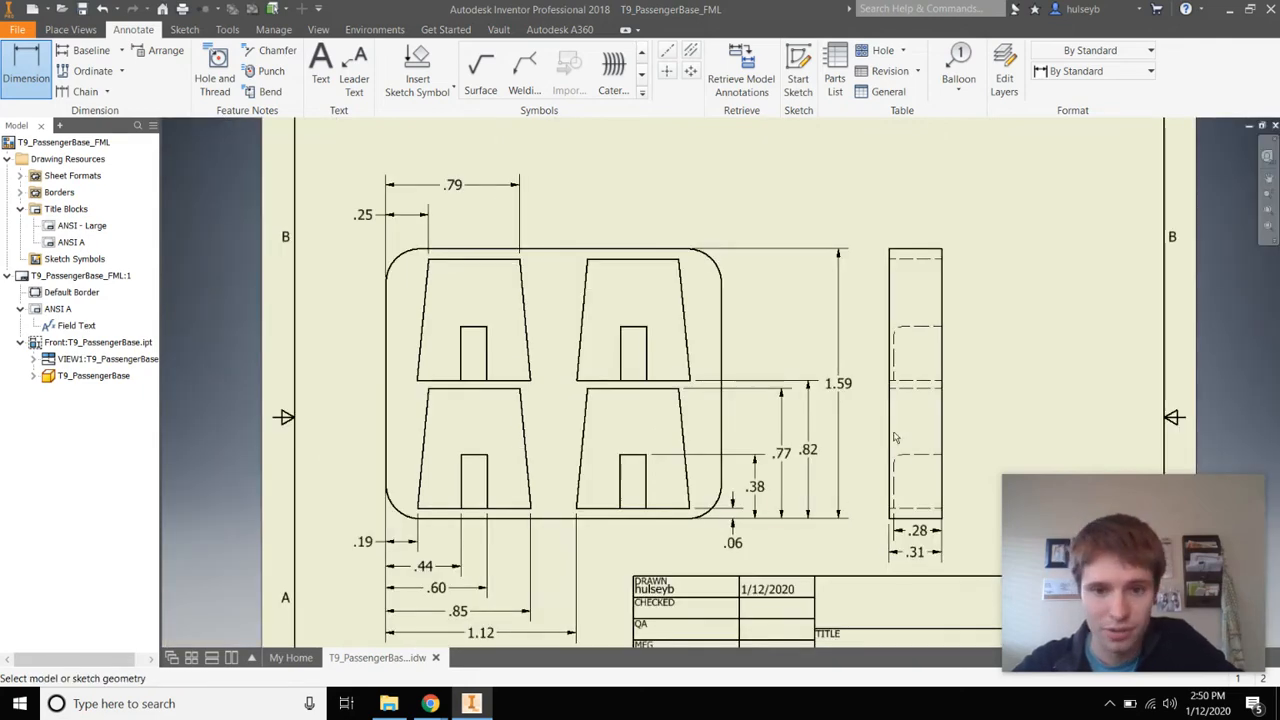
pyautogui.scroll(-2, 732, 518)
pyautogui.scroll(2, 826, 513)
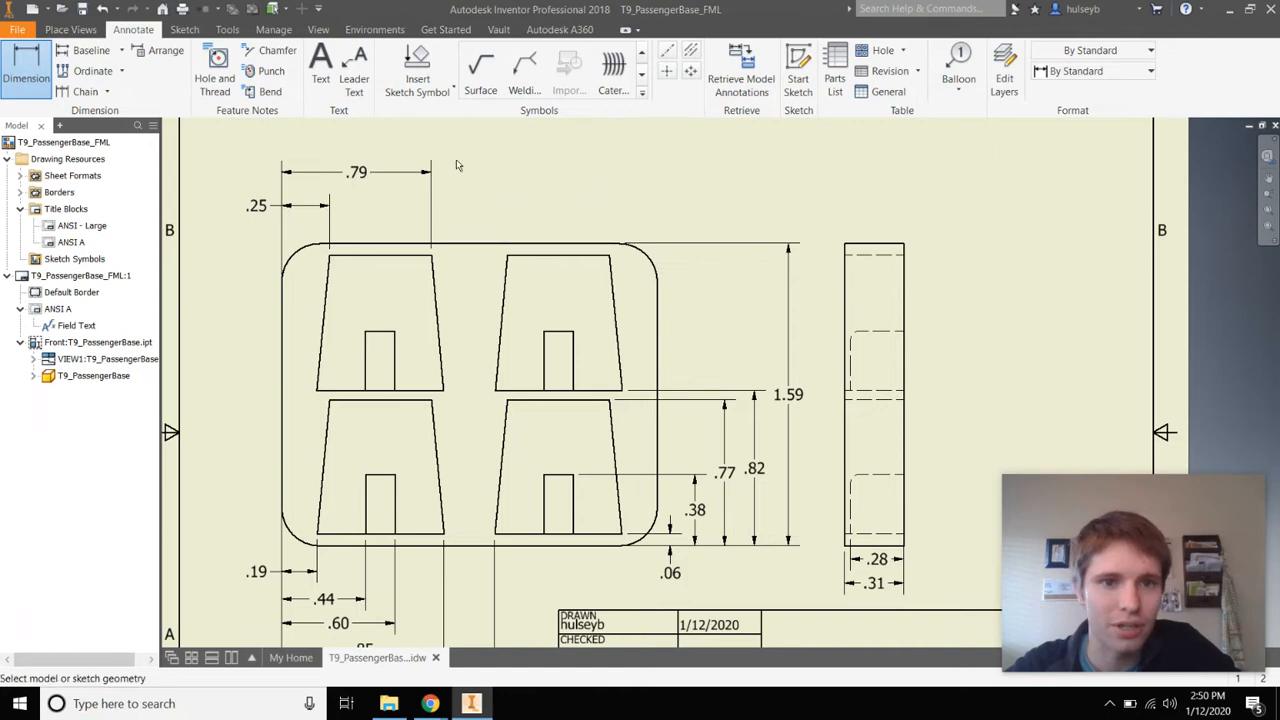
pyautogui.scroll(2, 655, 270)
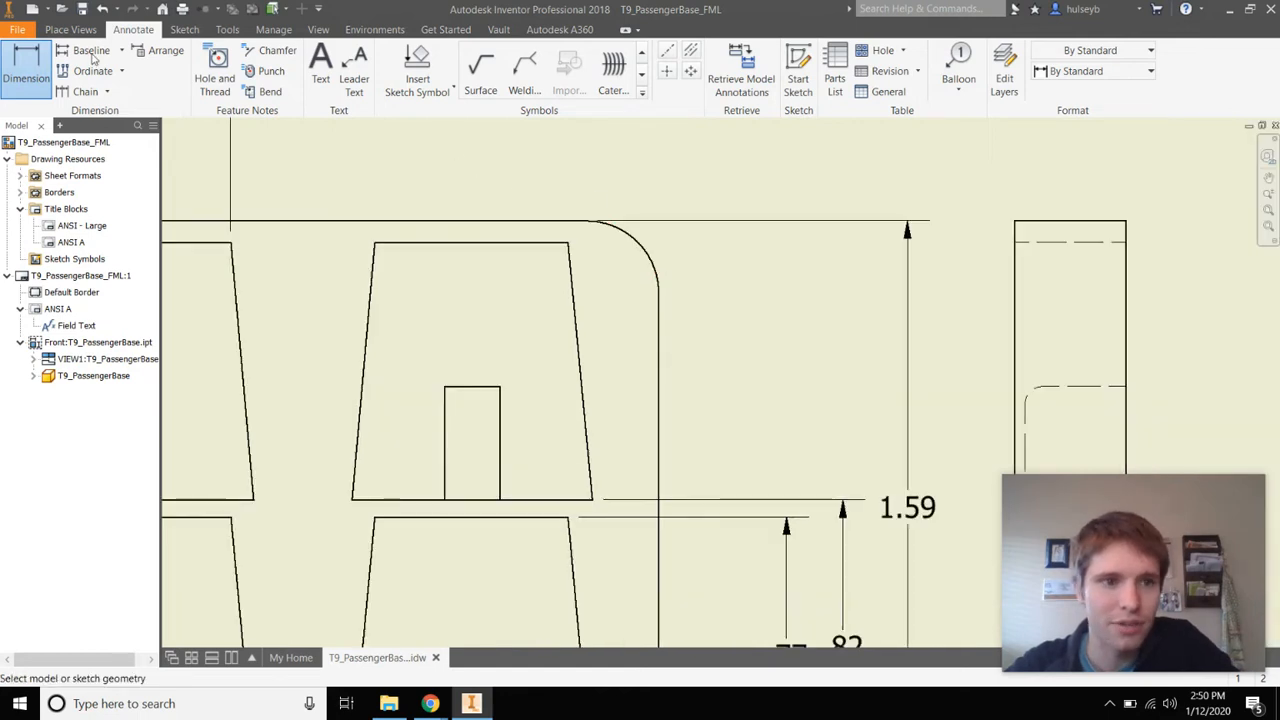
# Dimension the front view's rounded corner as R.20 and relabel it 4 x R.20
pyautogui.click(650, 260)
pyautogui.scroll(-2, 690, 212)
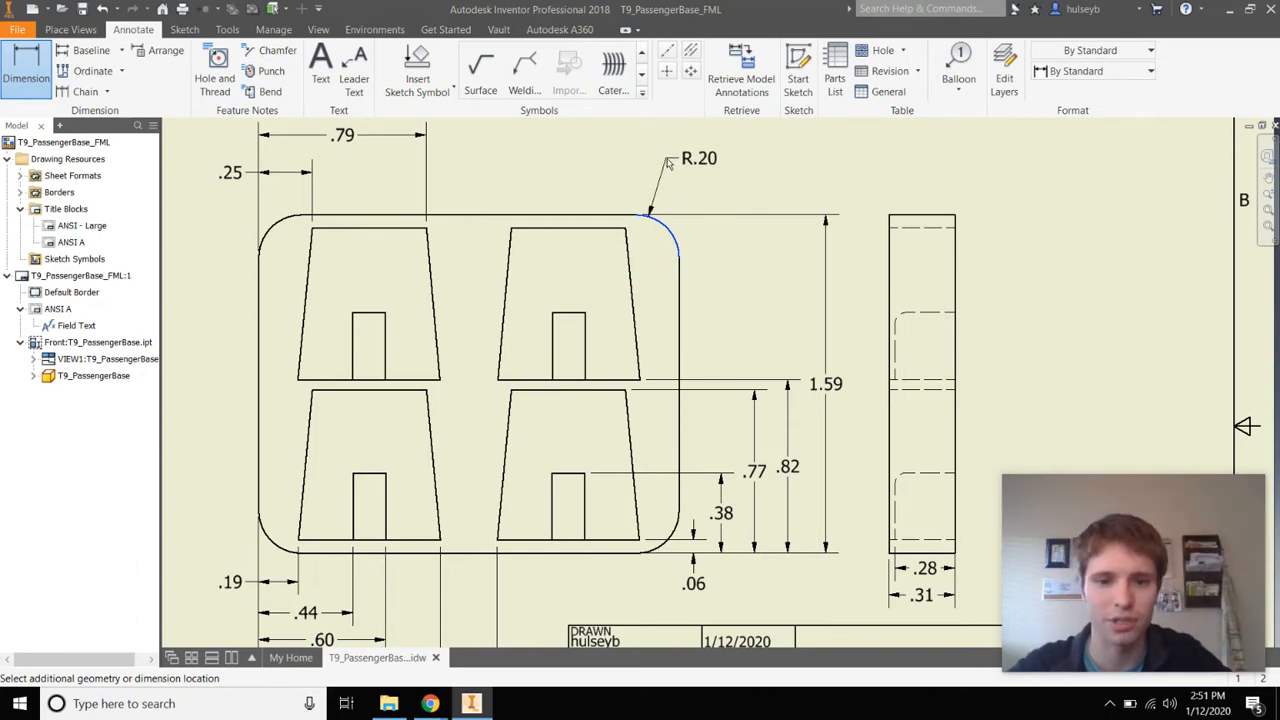
pyautogui.click(669, 163)
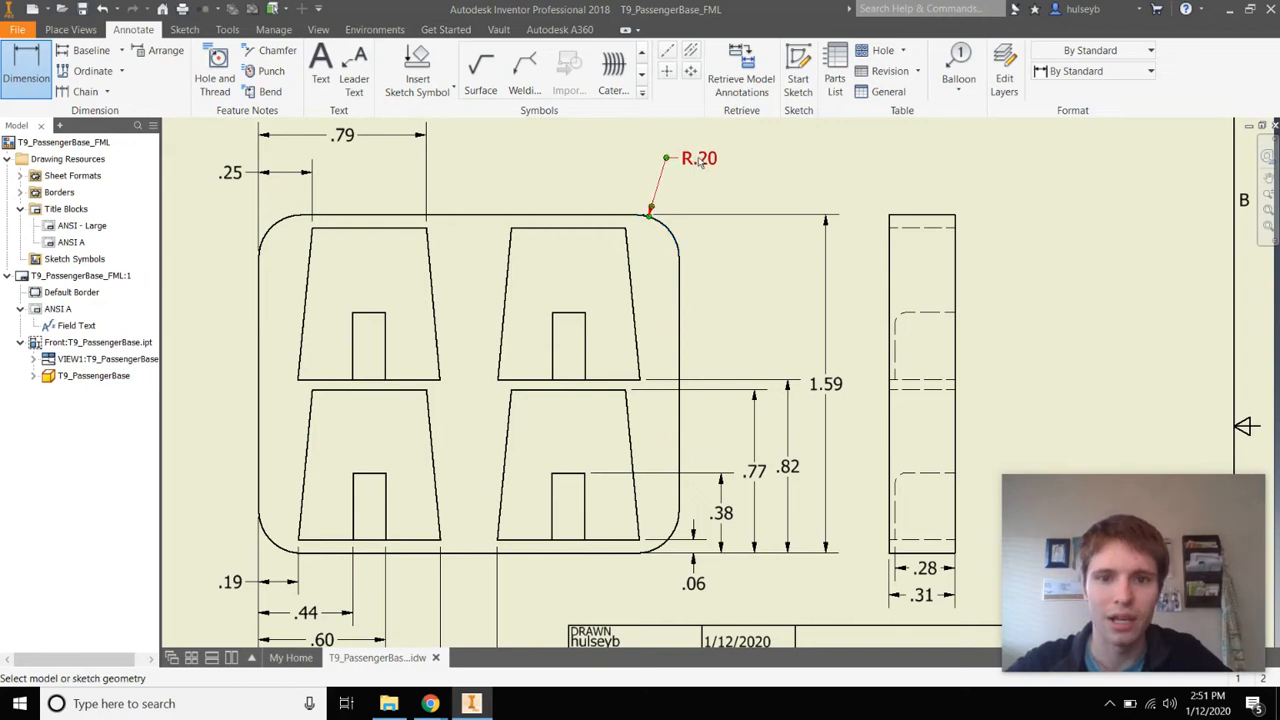
pyautogui.rightClick(621, 158)
pyautogui.click(671, 158)
pyautogui.doubleClick(692, 166)
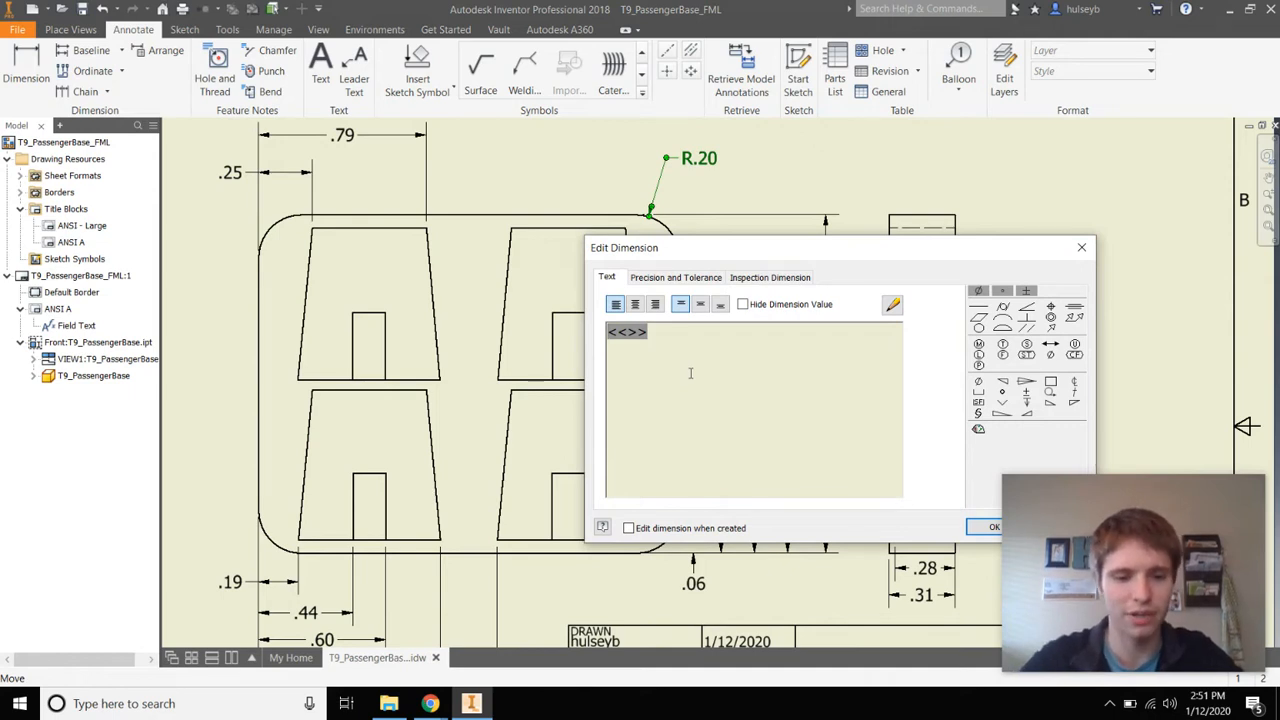
pyautogui.write('4 x')
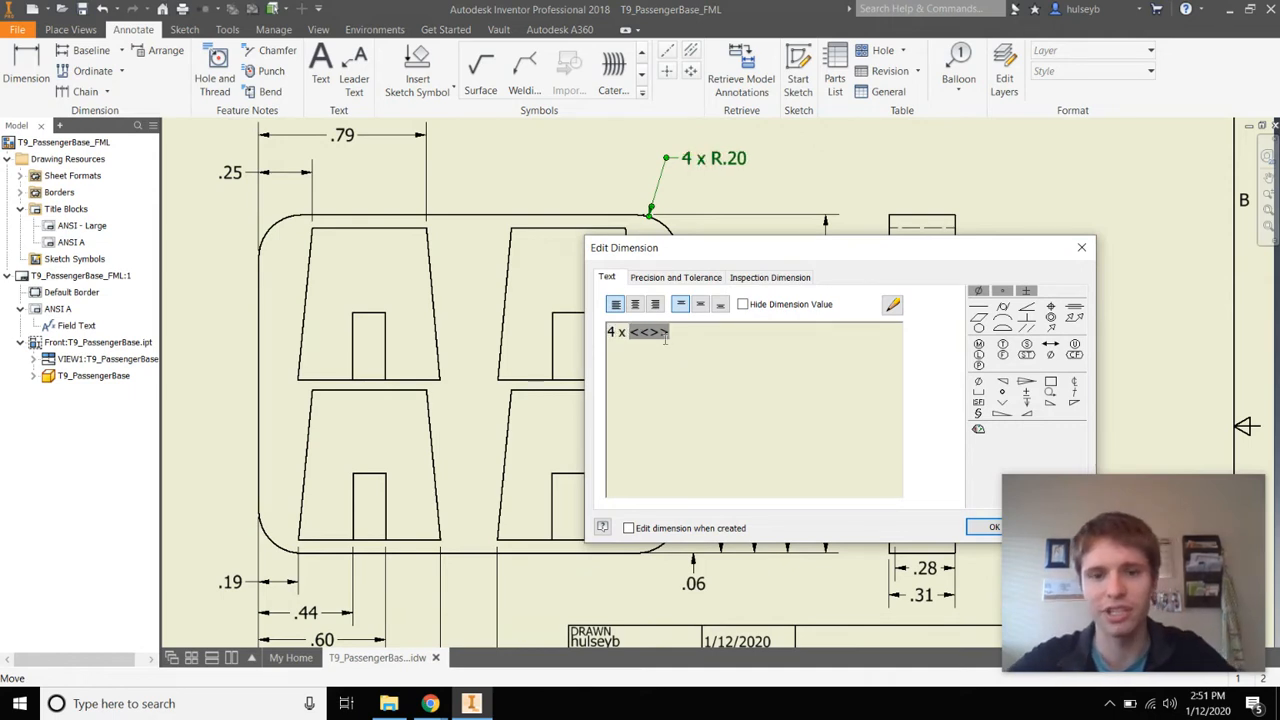
pyautogui.moveTo(623, 332); pyautogui.dragTo(669, 342)
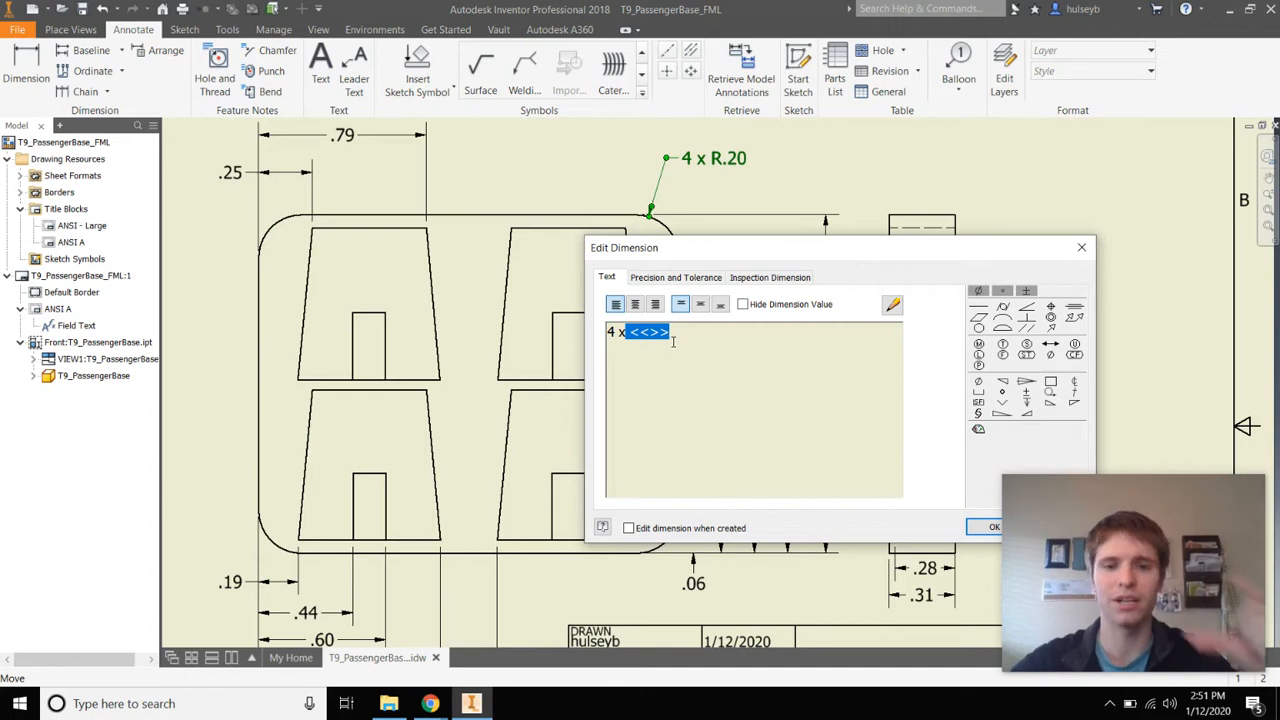
pyautogui.click(673, 342)
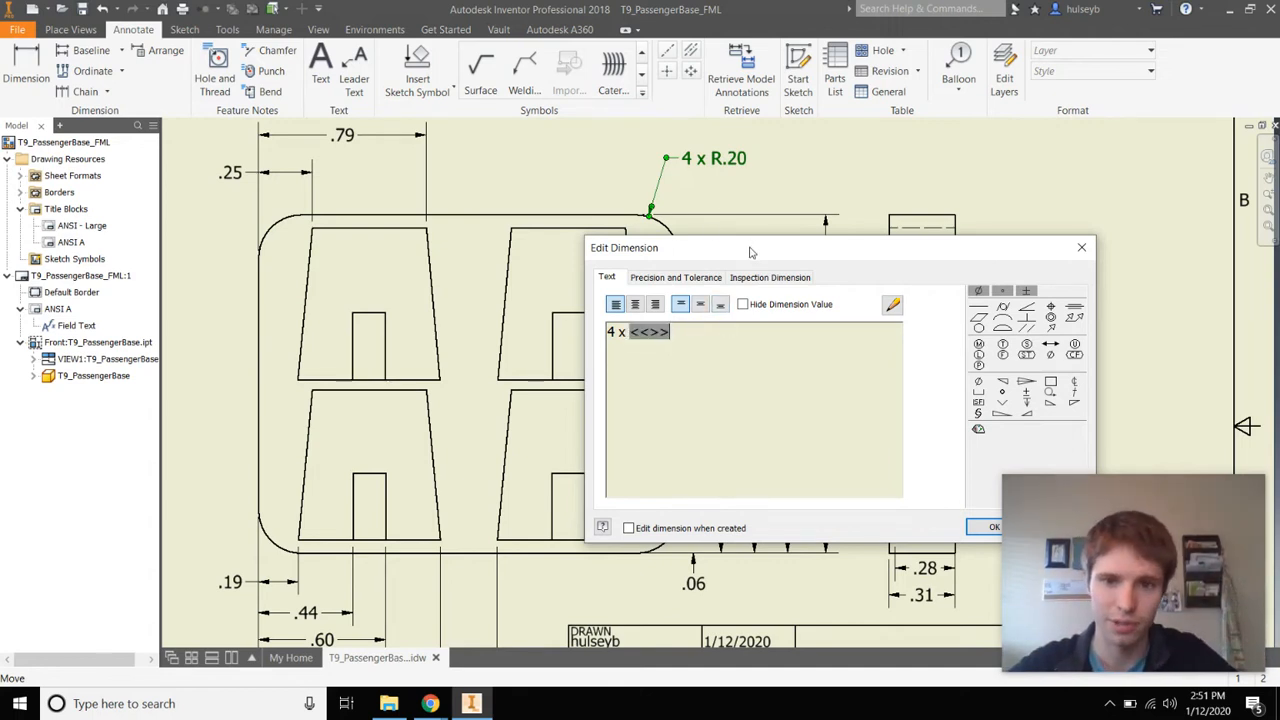
pyautogui.moveTo(753, 249); pyautogui.dragTo(678, 199)
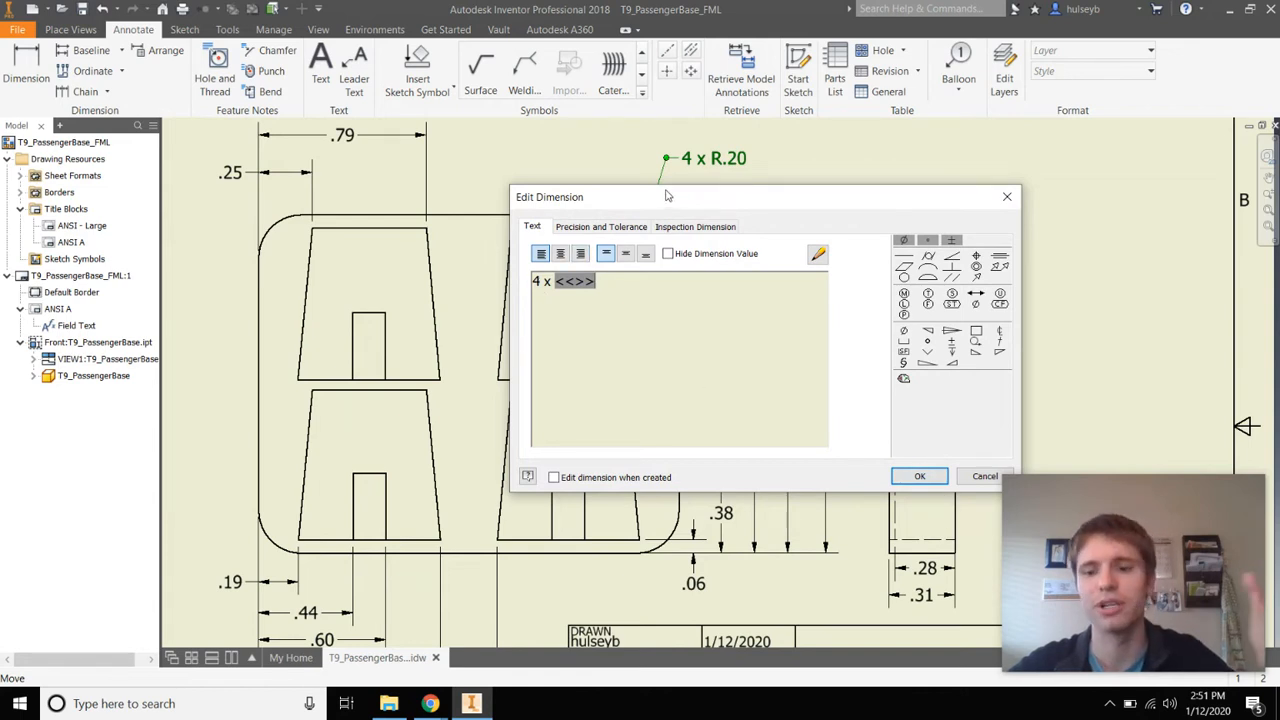
pyautogui.click(916, 477)
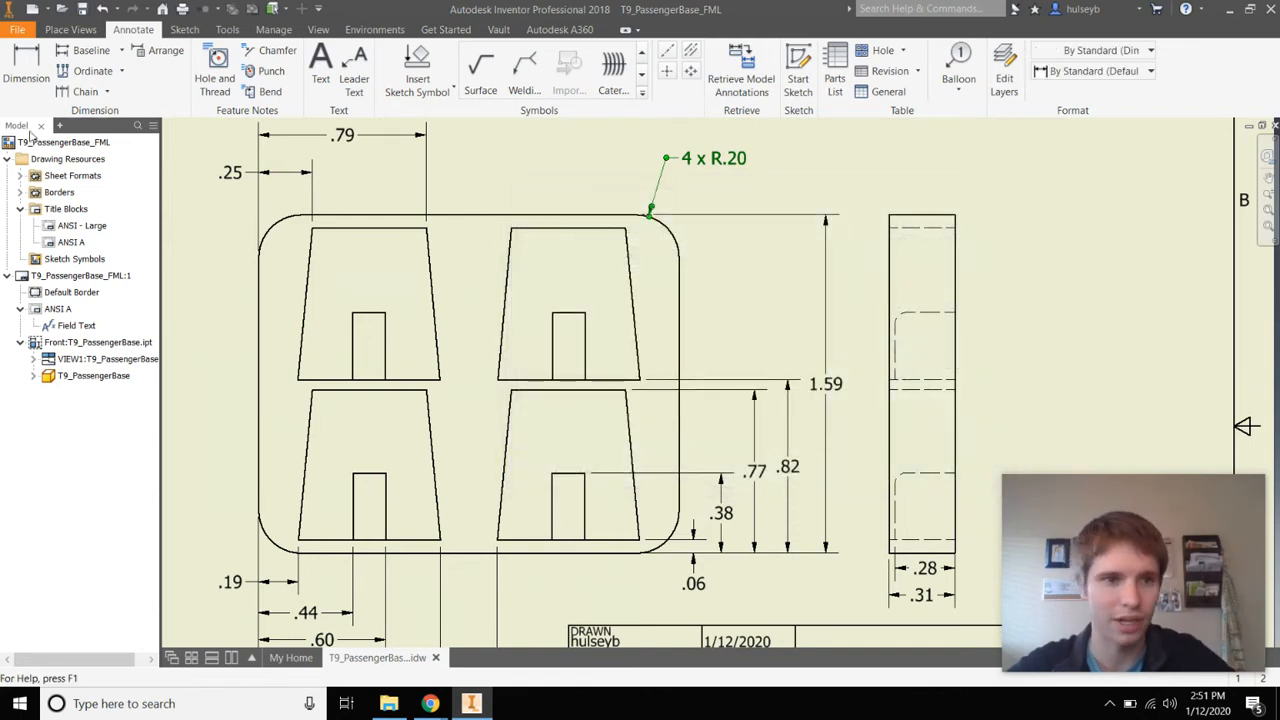
# Add an R.05 radius to the side view's corner labelled 4 x R.05, then end dimensioning
pyautogui.press('d')
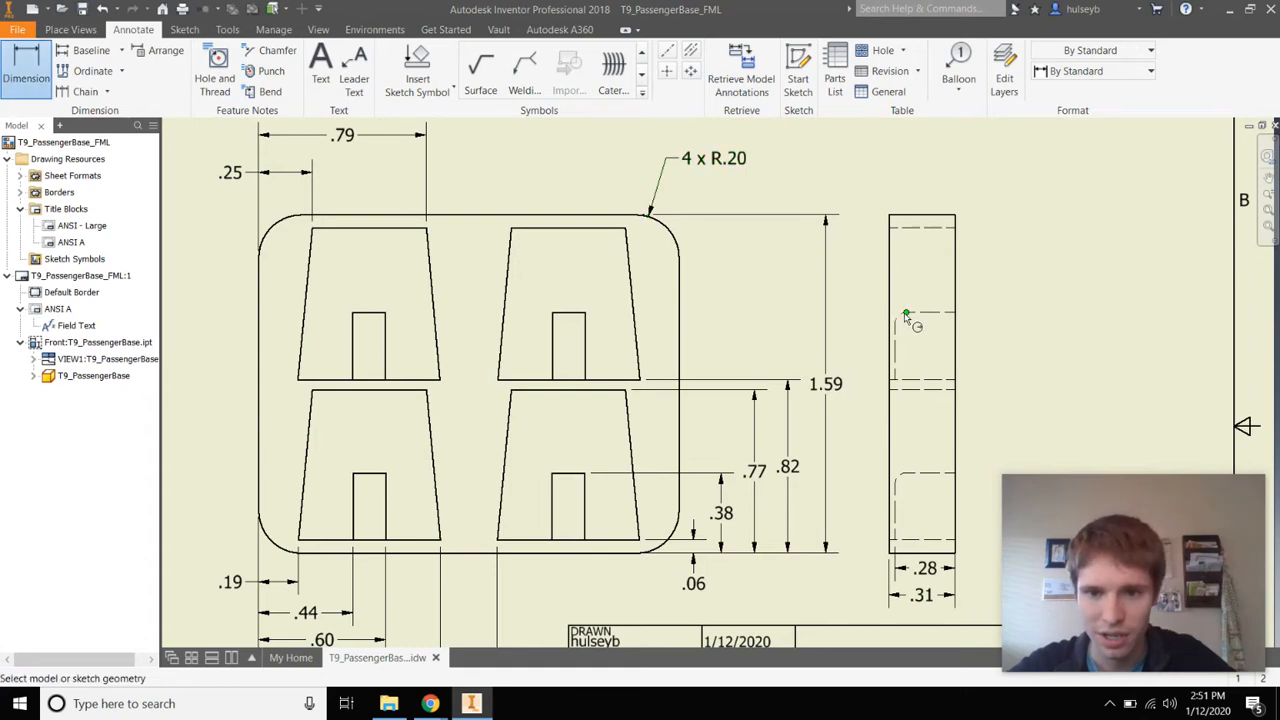
pyautogui.scroll(-5, 905, 317)
pyautogui.click(898, 316)
pyautogui.scroll(5, 898, 316)
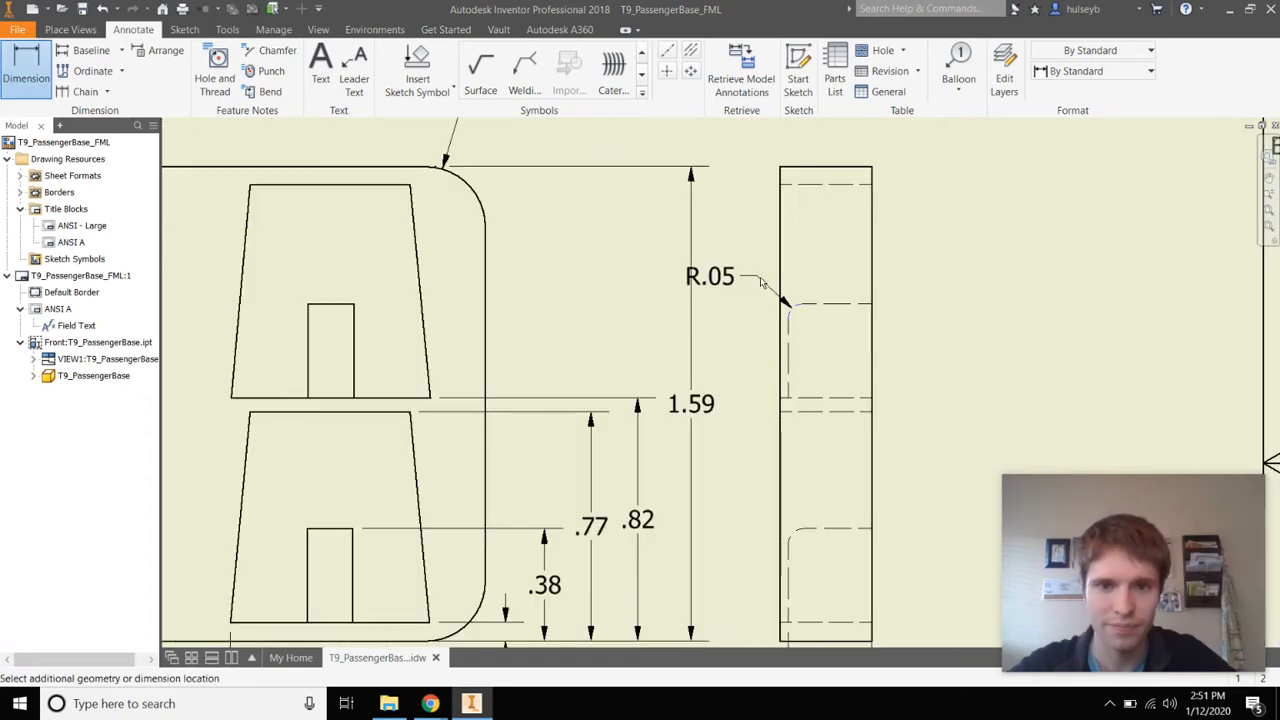
pyautogui.click(731, 292)
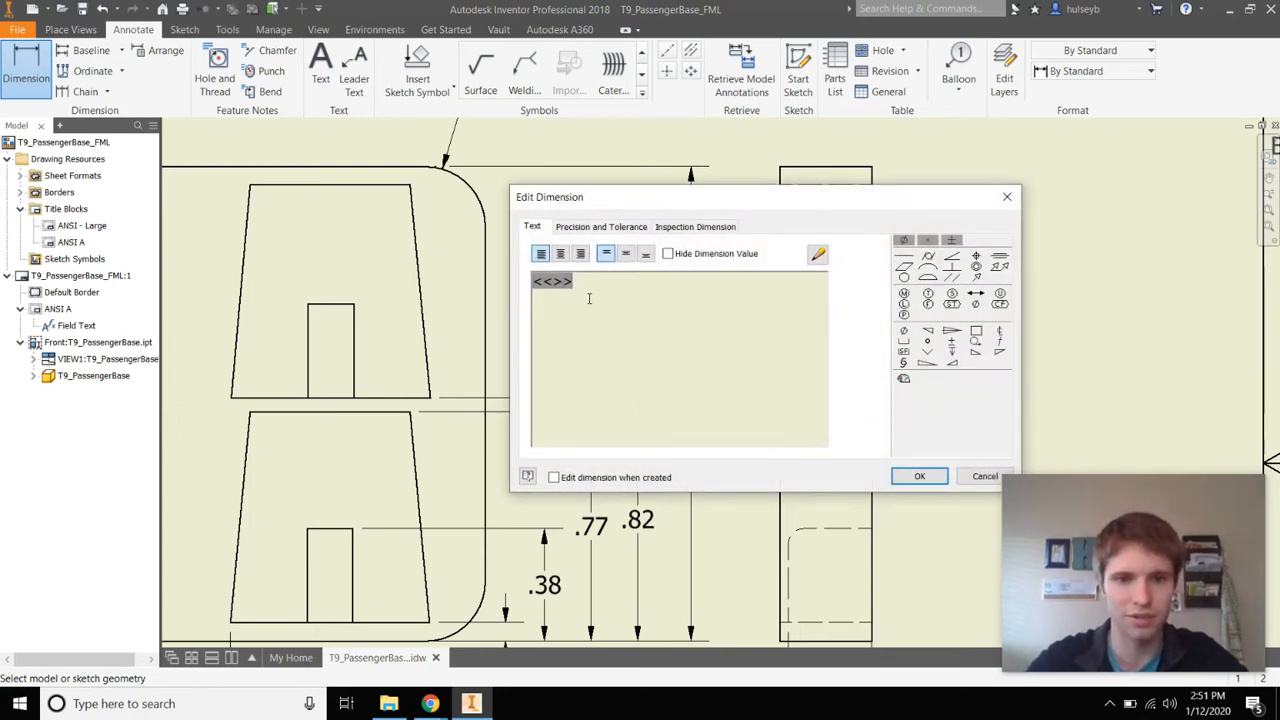
pyautogui.write('4 x')
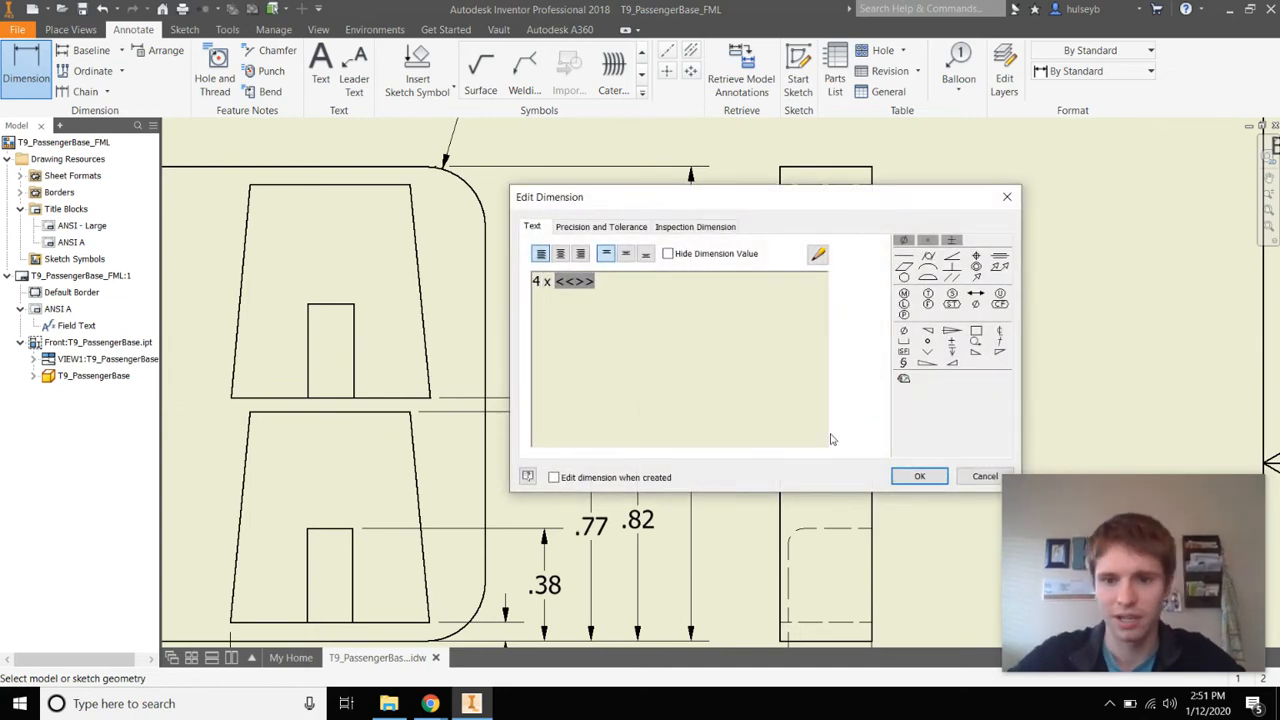
pyautogui.click(919, 476)
pyautogui.scroll(3, 392, 211)
pyautogui.rightClick(612, 212)
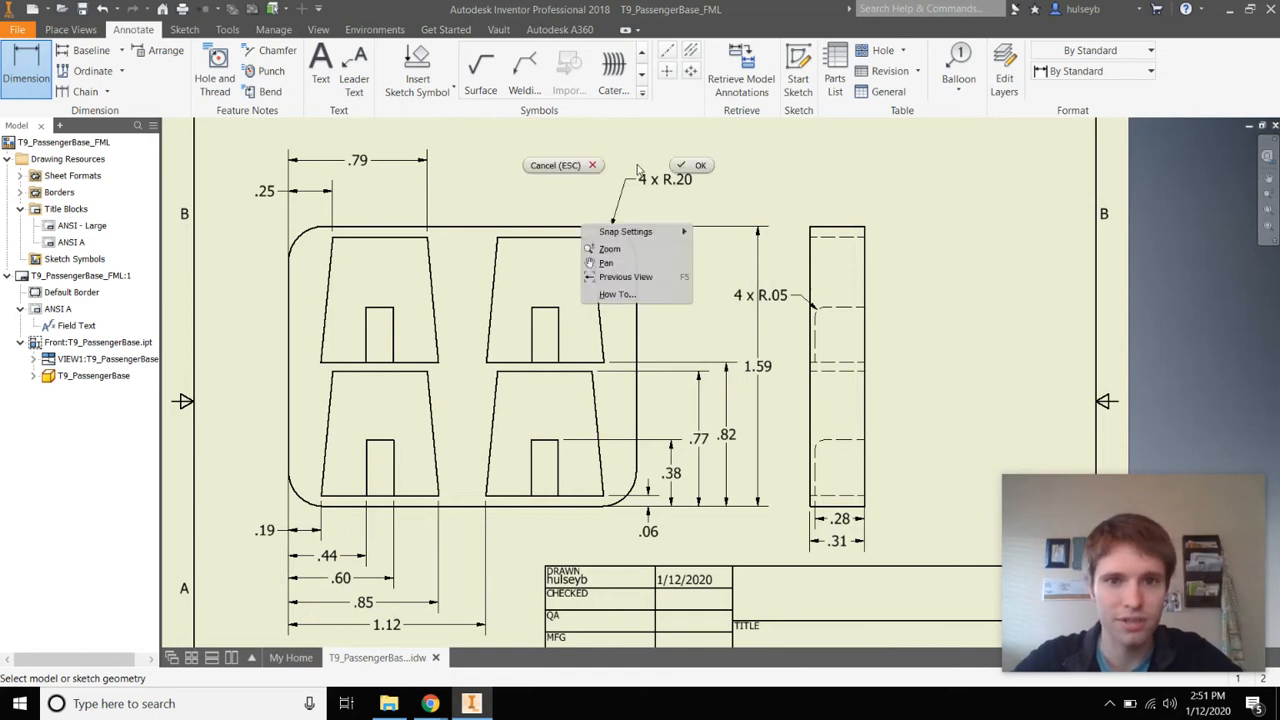
pyautogui.click(665, 168)
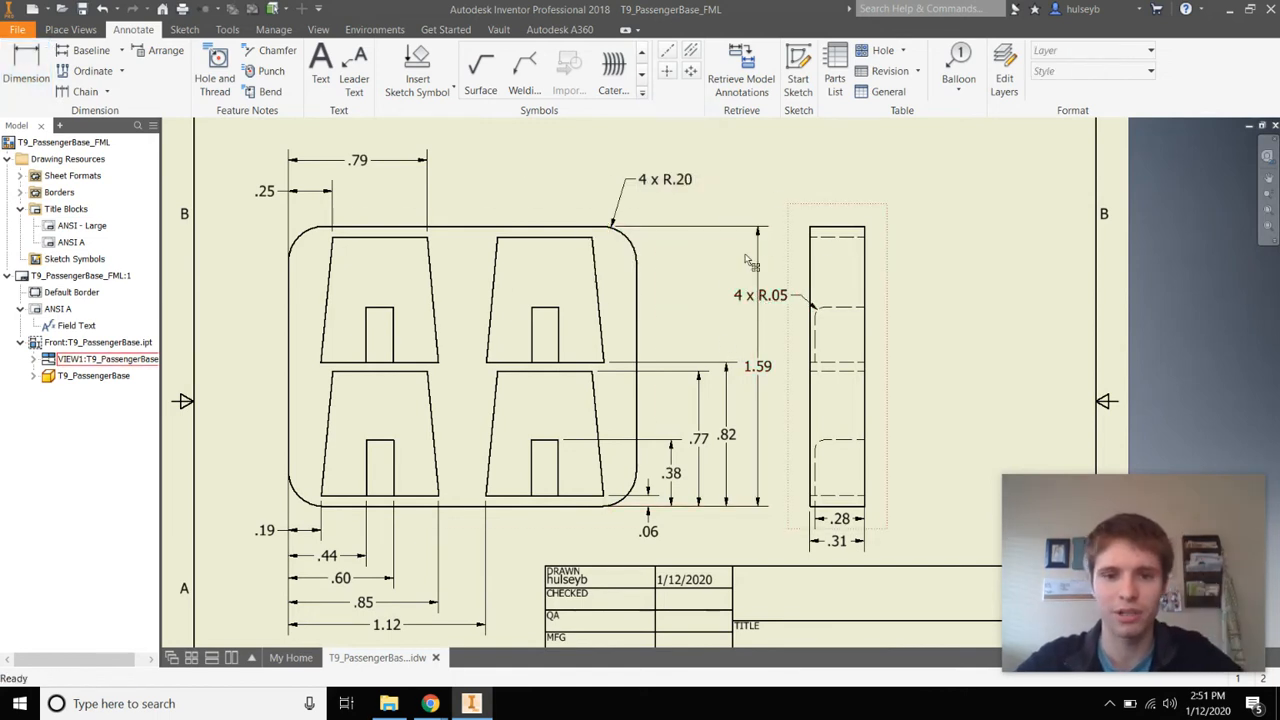
pyautogui.scroll(4, 632, 440)
pyautogui.scroll(-5, 686, 395)
pyautogui.scroll(4, 713, 372)
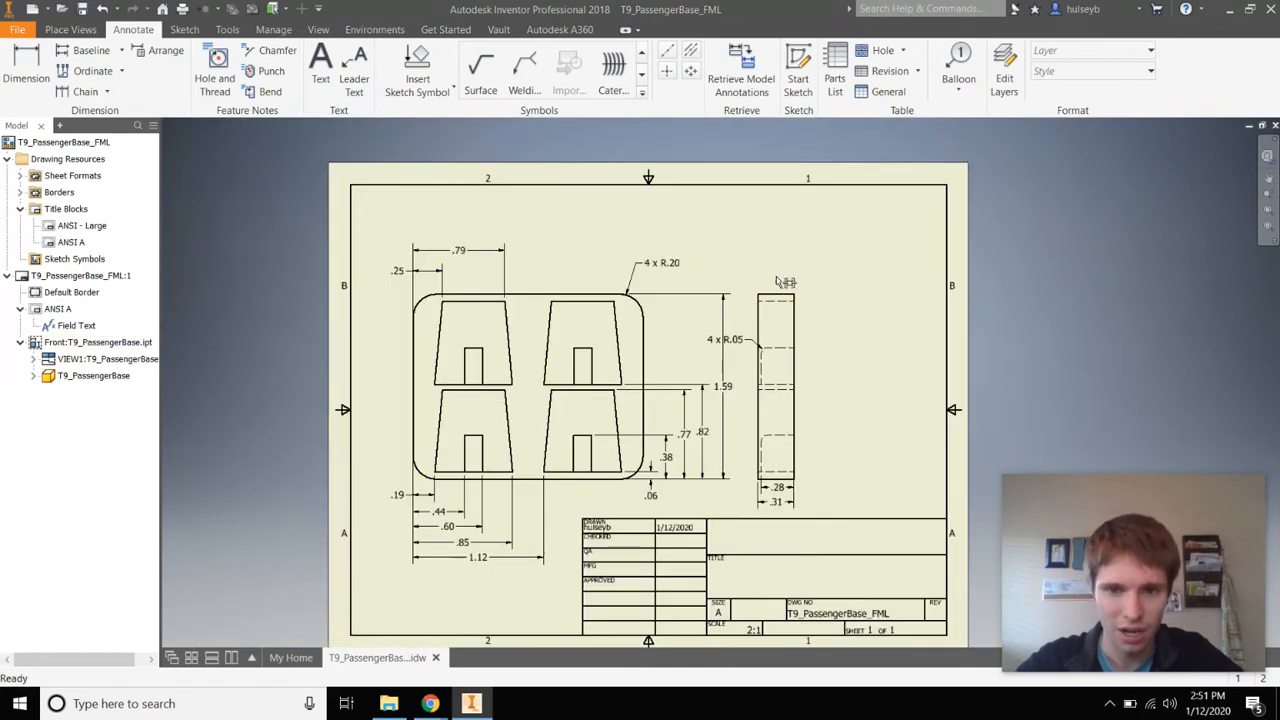
# Move the side view further right and the front view higher on the sheet
pyautogui.moveTo(785, 282); pyautogui.dragTo(849, 291)
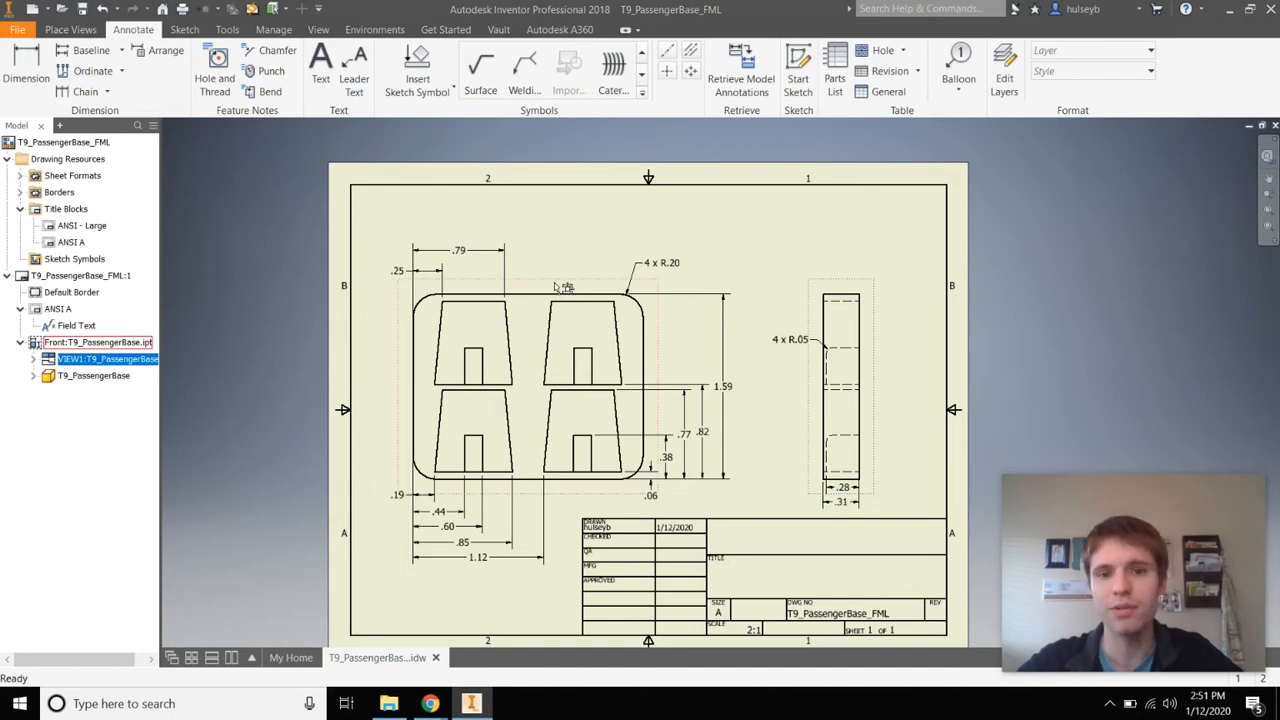
pyautogui.moveTo(563, 287); pyautogui.dragTo(556, 242)
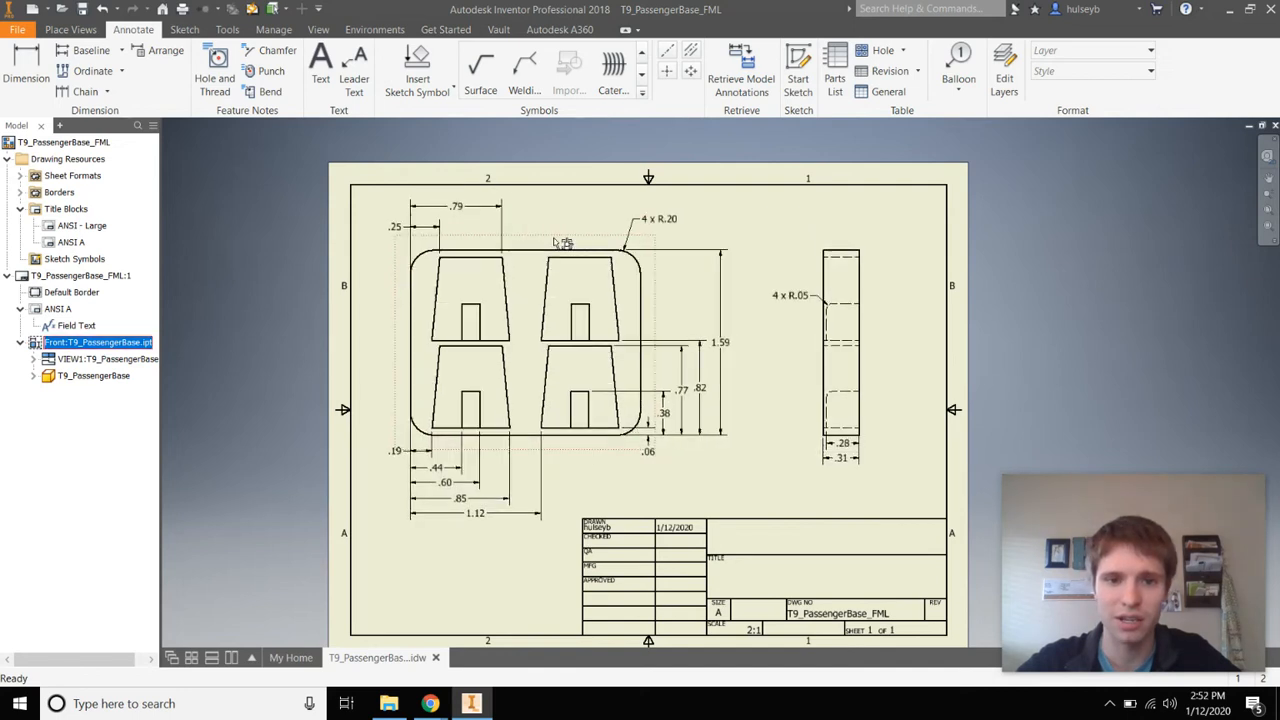
pyautogui.click(784, 504)
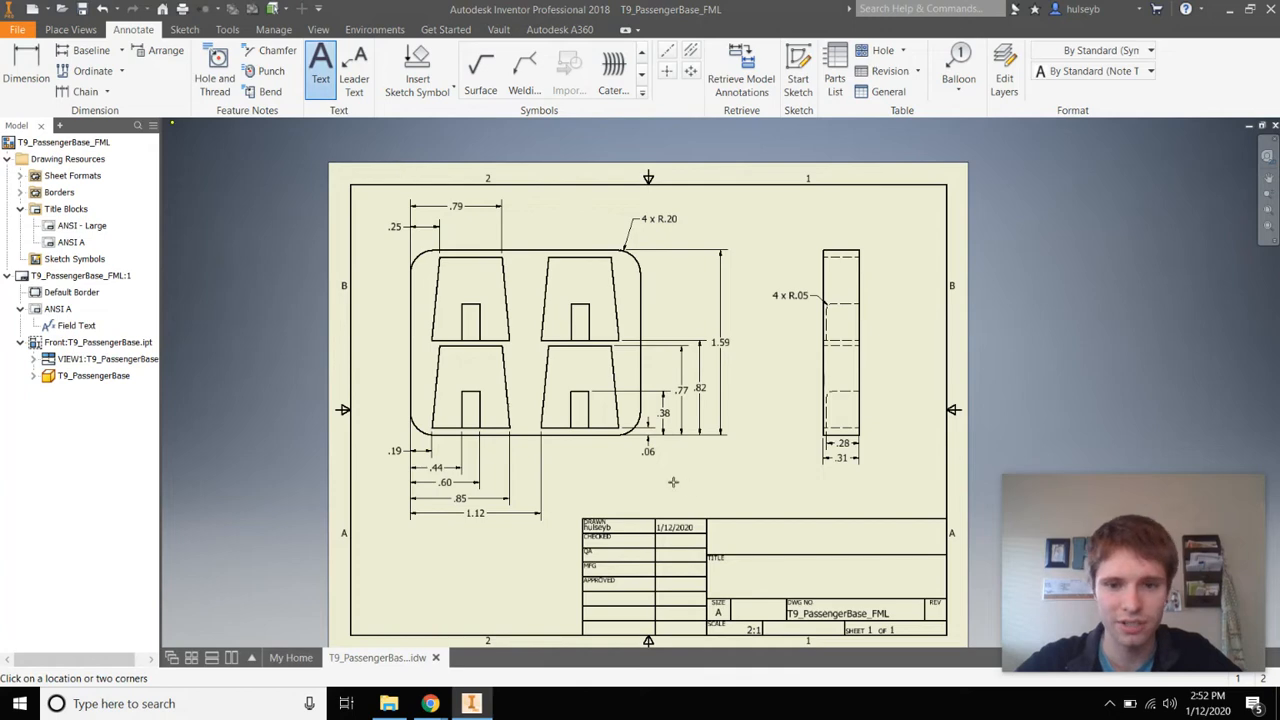
# Add the note '2:1 Scale / All dimensions are in inches / All four sockets are identical' and save
pyautogui.click(791, 503)
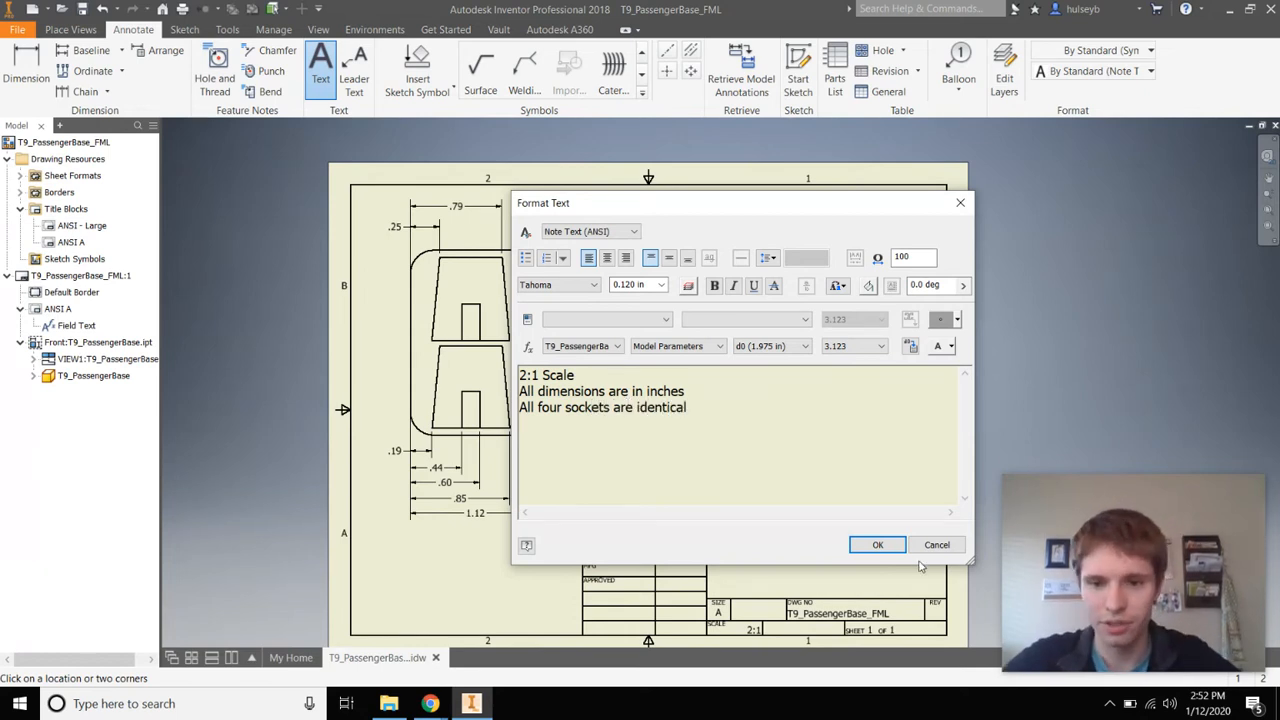
pyautogui.click(877, 545)
pyautogui.hotkey('ctrl', 's')
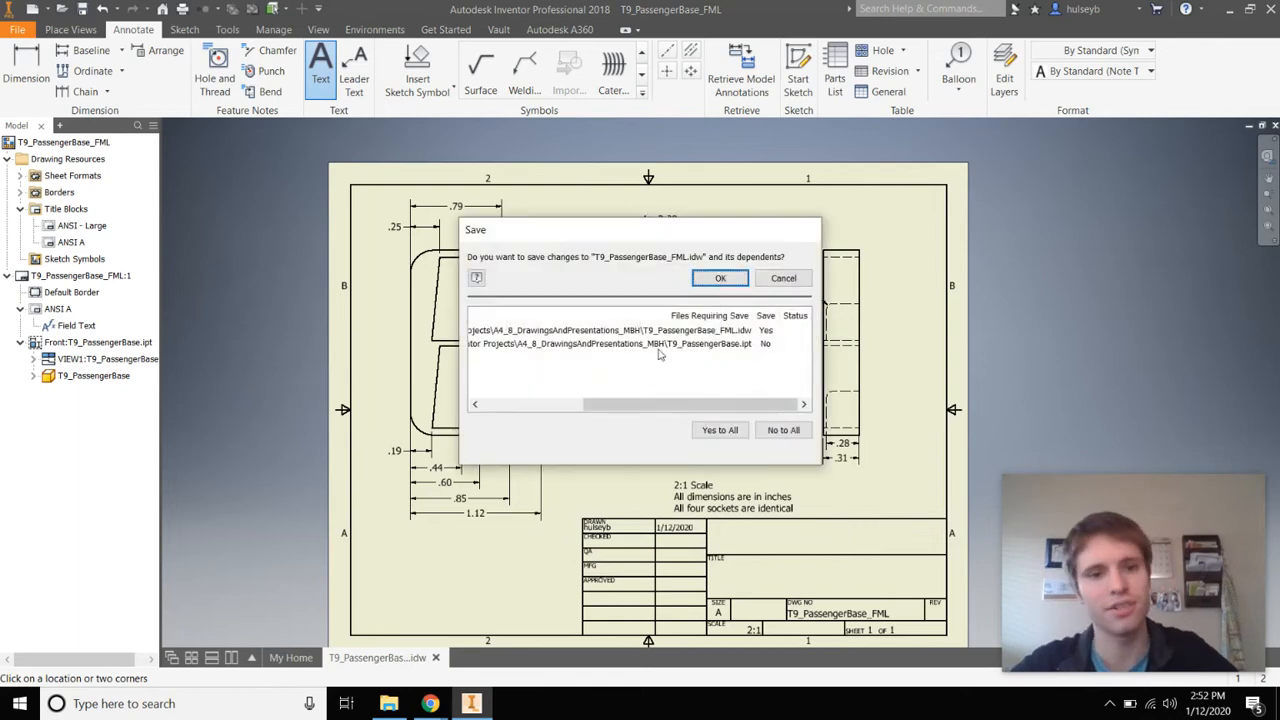
pyautogui.click(718, 280)
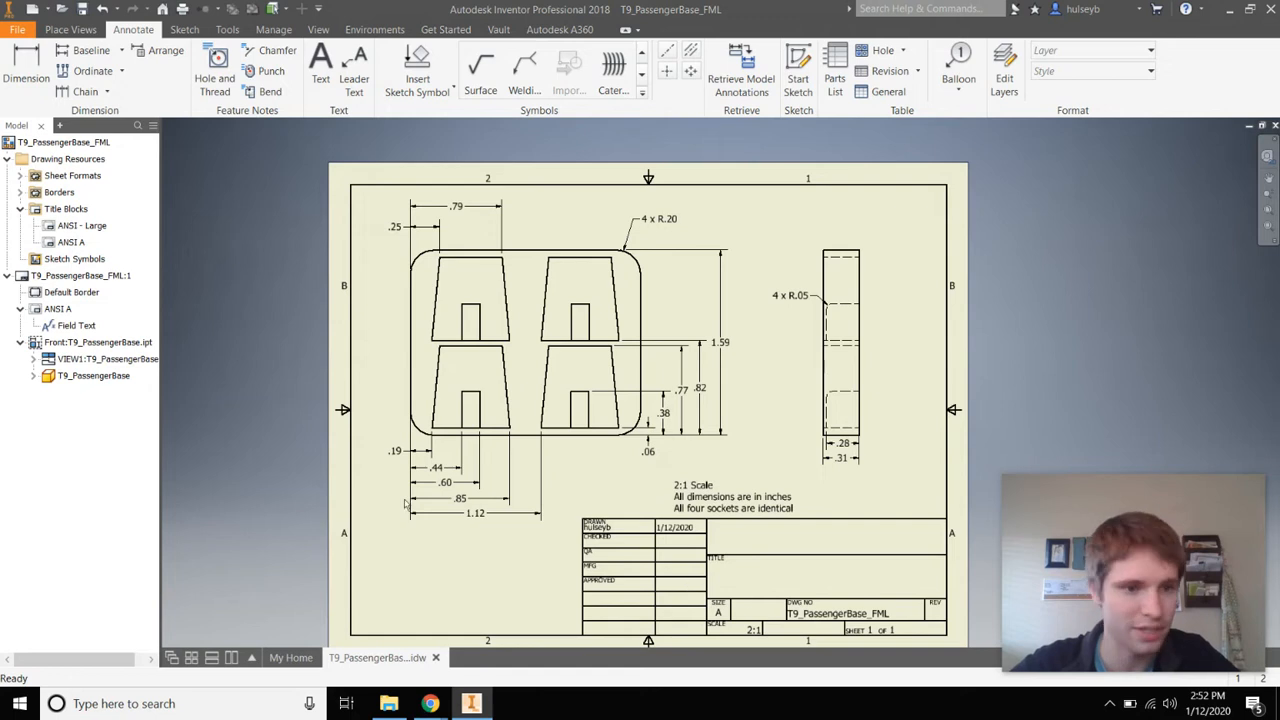
# Set the iProperties title to T9_PassengerBase_FML and the author's full name, then save
pyautogui.doubleClick(70, 325)
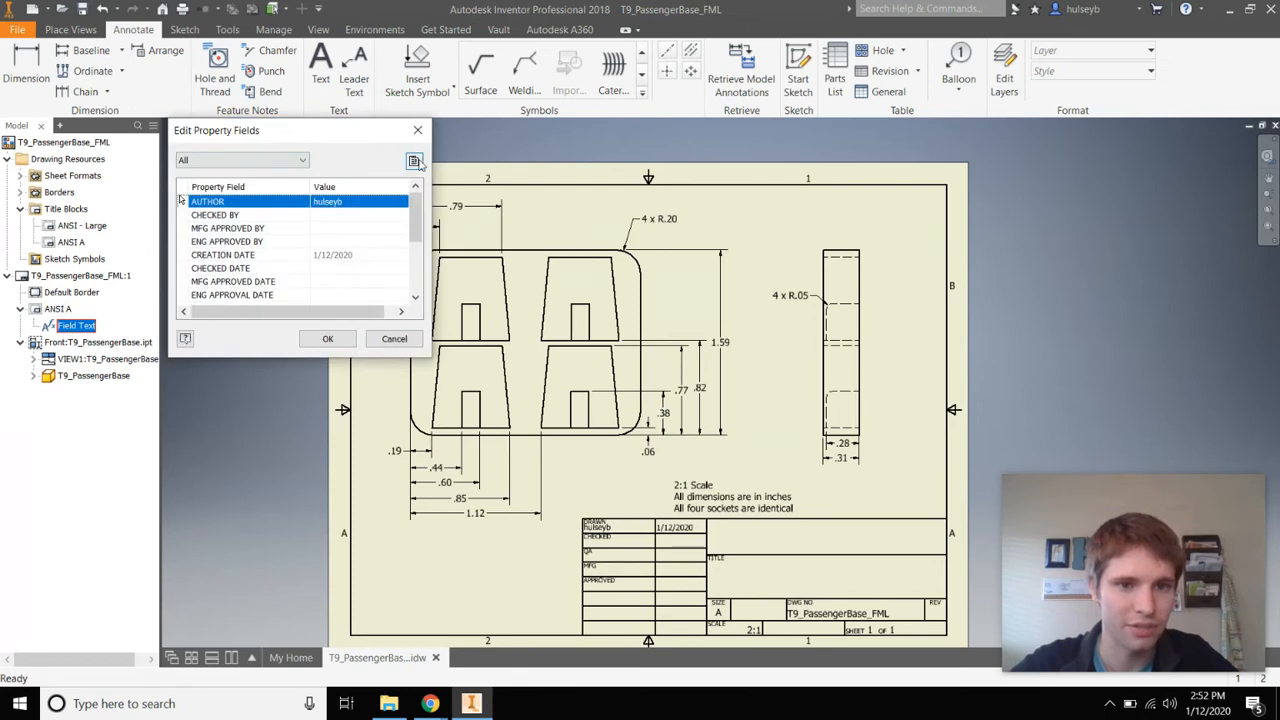
pyautogui.click(414, 161)
pyautogui.click(407, 106)
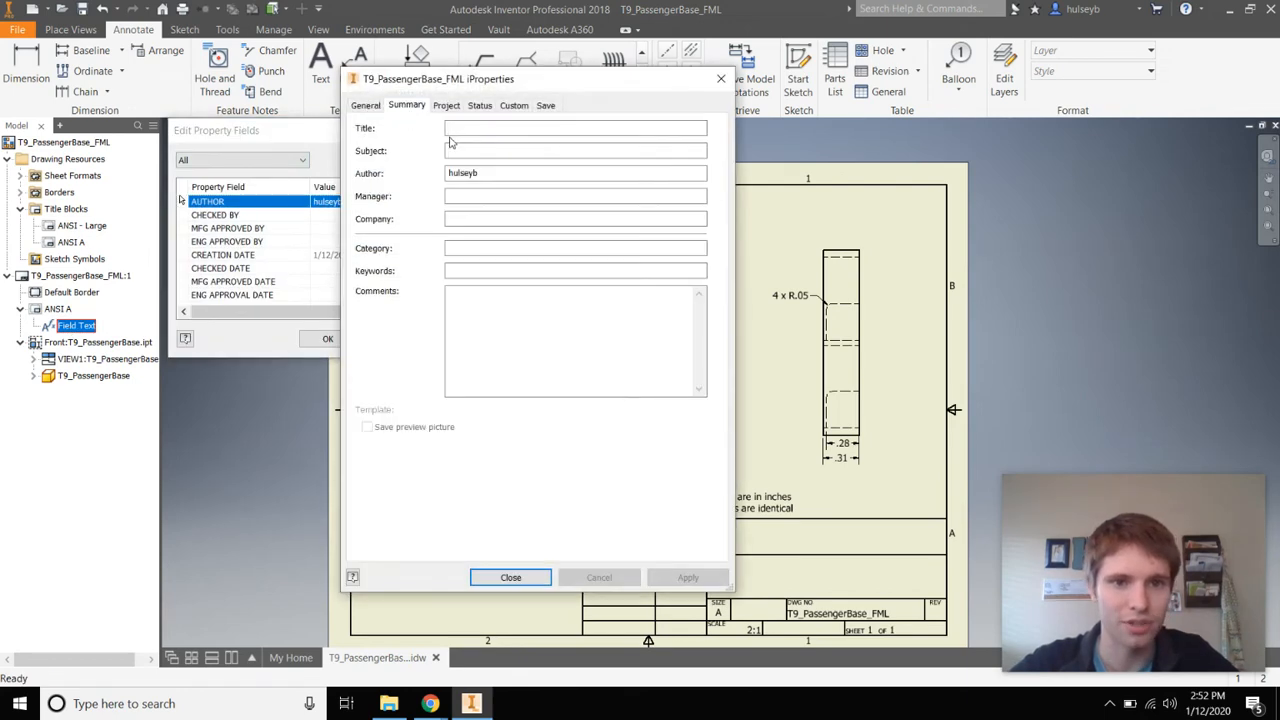
pyautogui.click(490, 127)
pyautogui.write('T9_PassengerBase_FML')
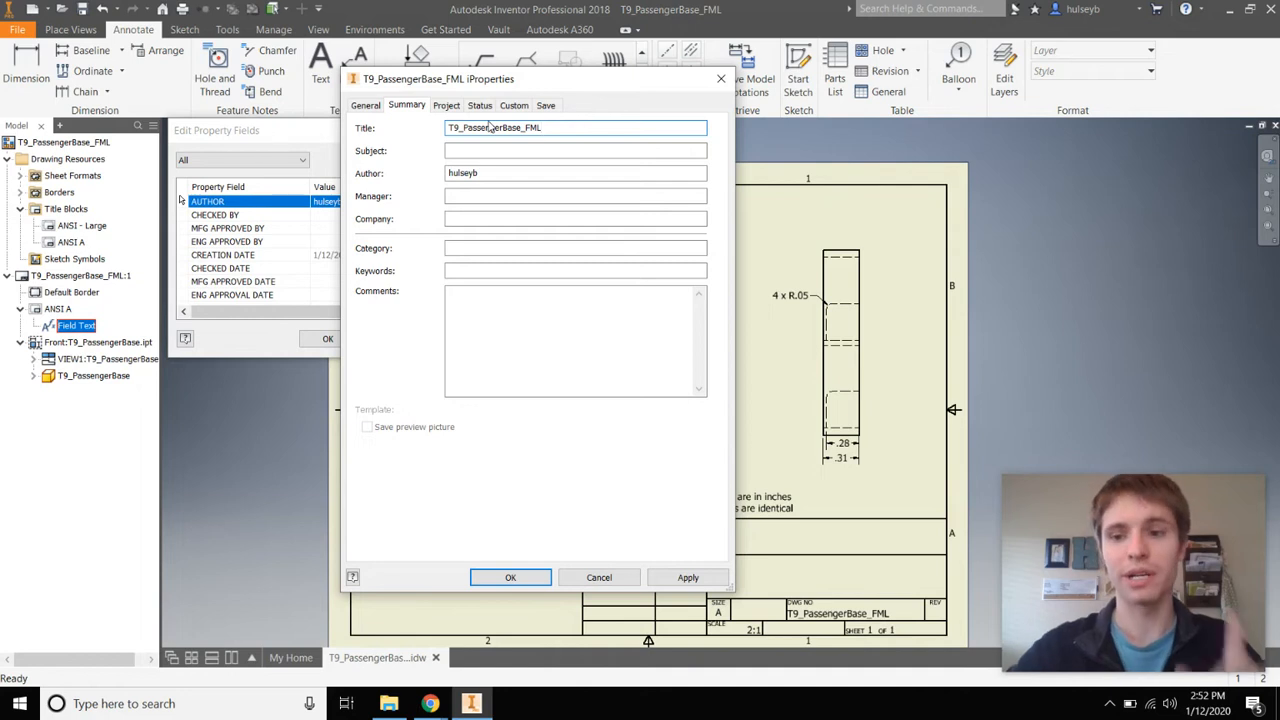
pyautogui.click(523, 173)
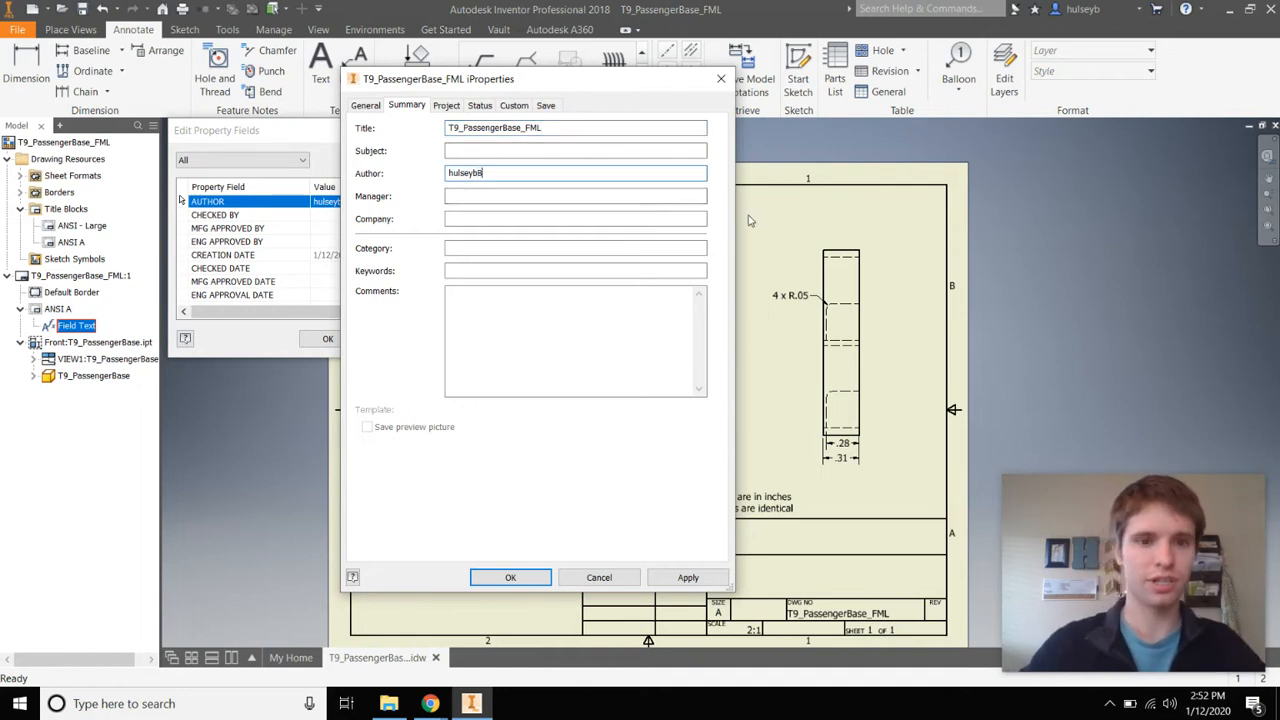
pyautogui.hotkey('ctrl', 'a')
pyautogui.write('Ba')
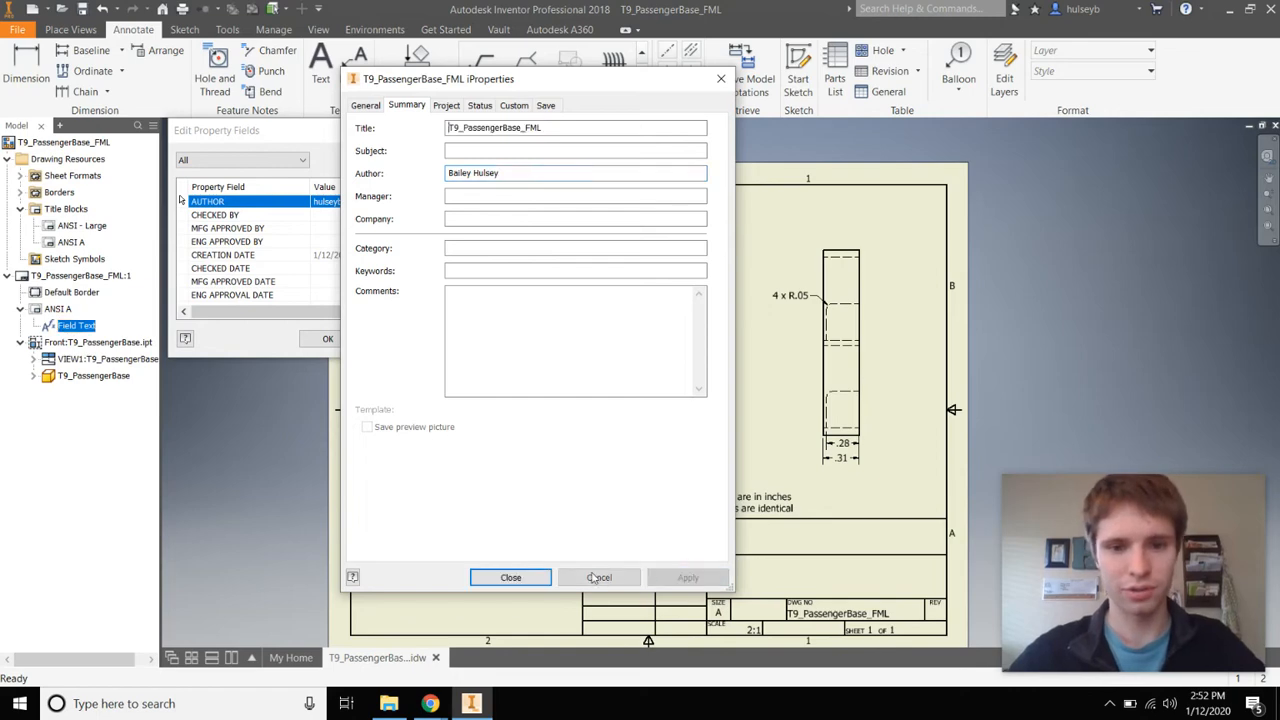
pyautogui.click(510, 577)
pyautogui.click(329, 340)
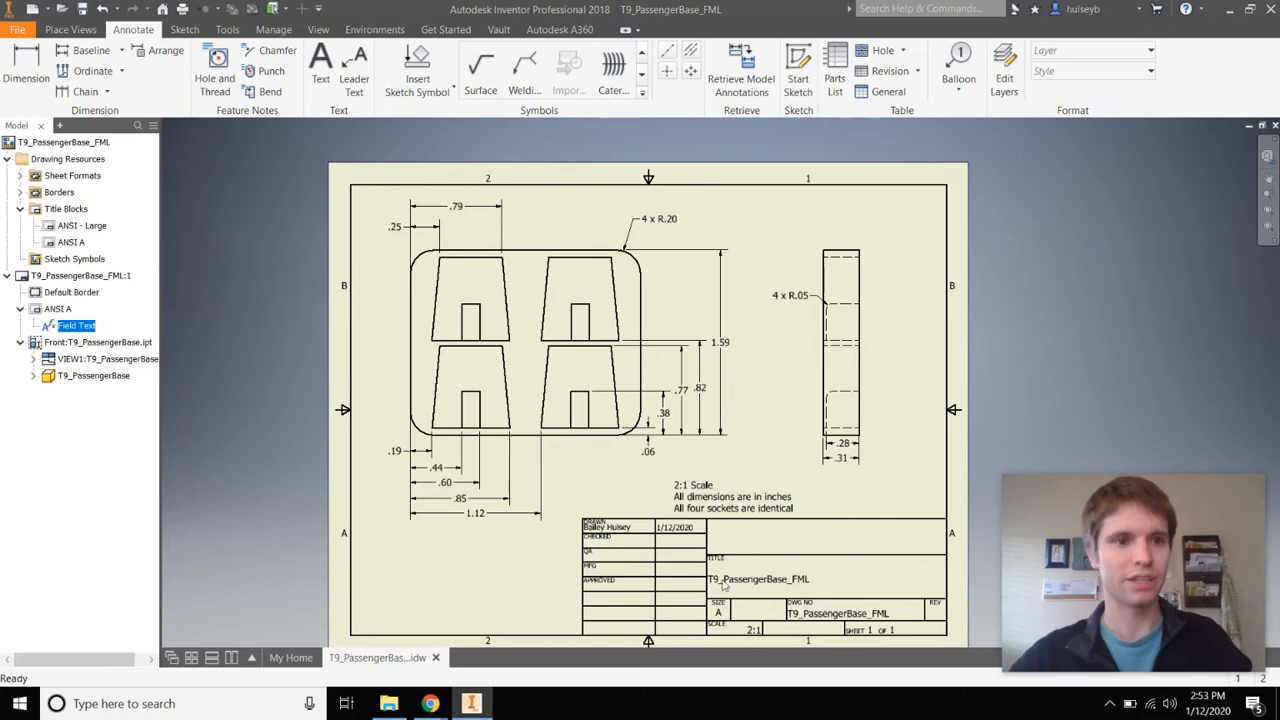
pyautogui.hotkey('ctrl', 's')
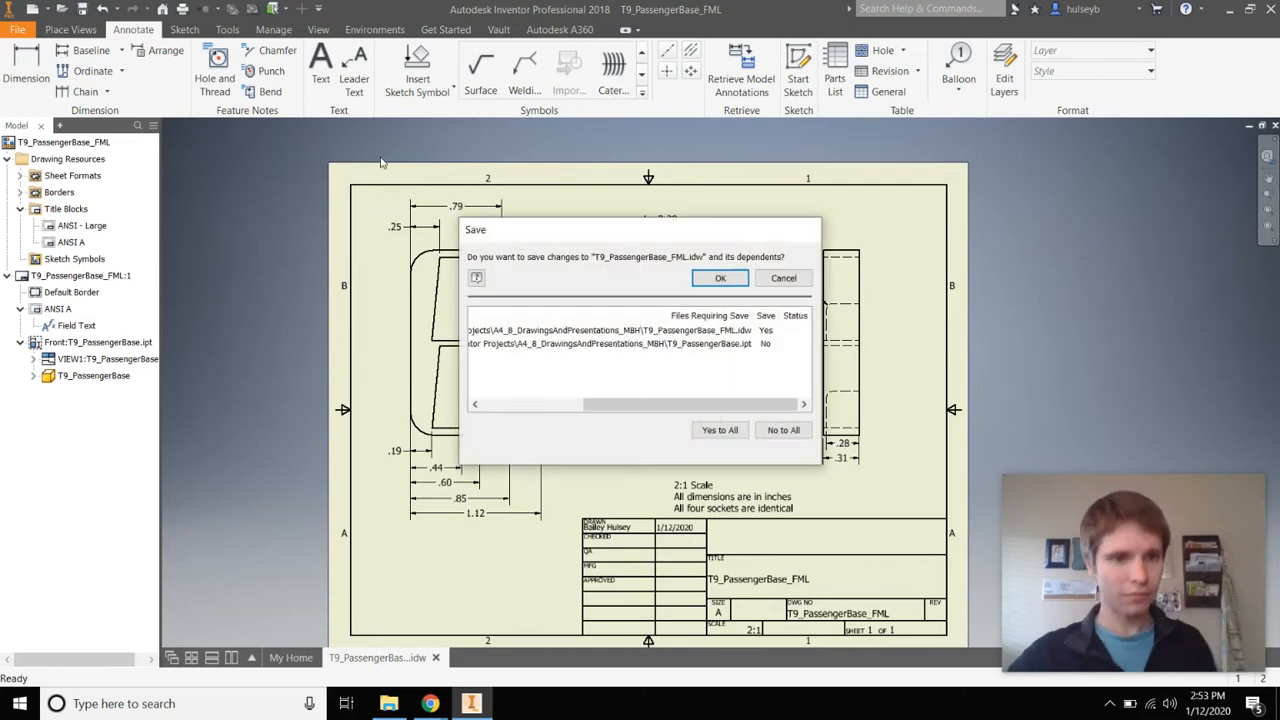
# Confirm the save, create a Standard.ipn presentation, and select T9_Assembly to insert
pyautogui.click(727, 279)
pyautogui.click(18, 31)
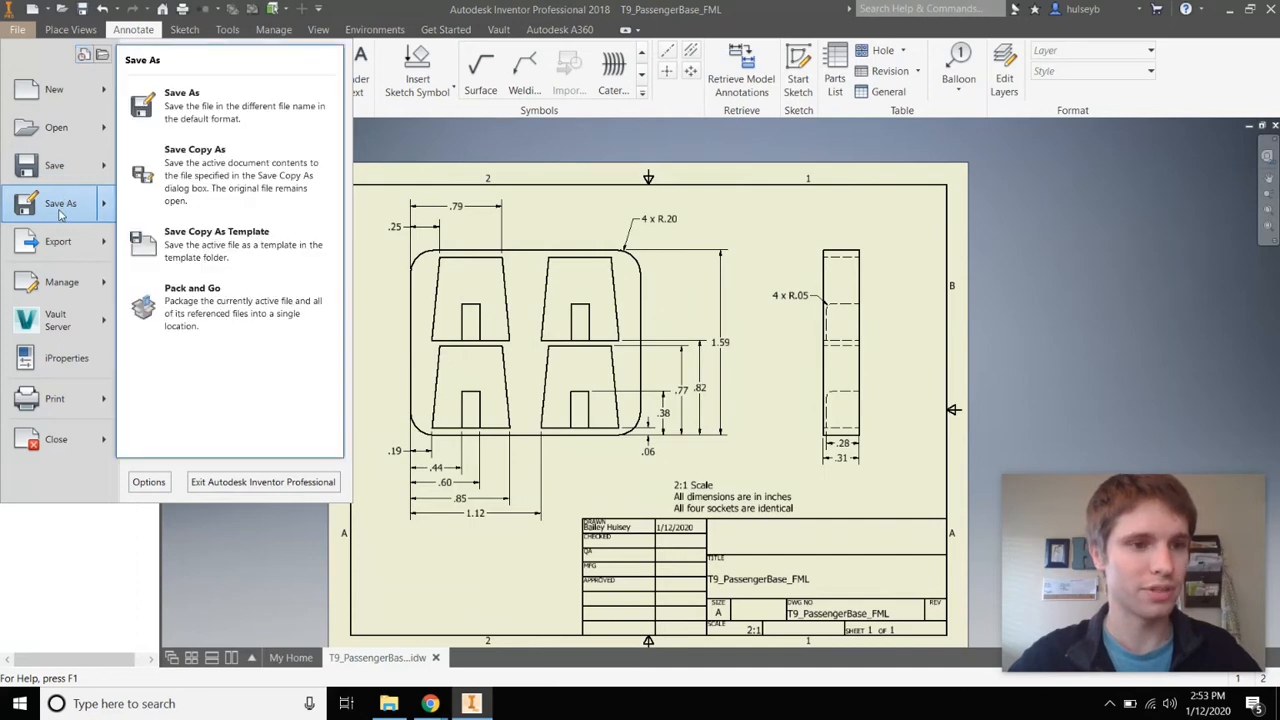
pyautogui.click(62, 92)
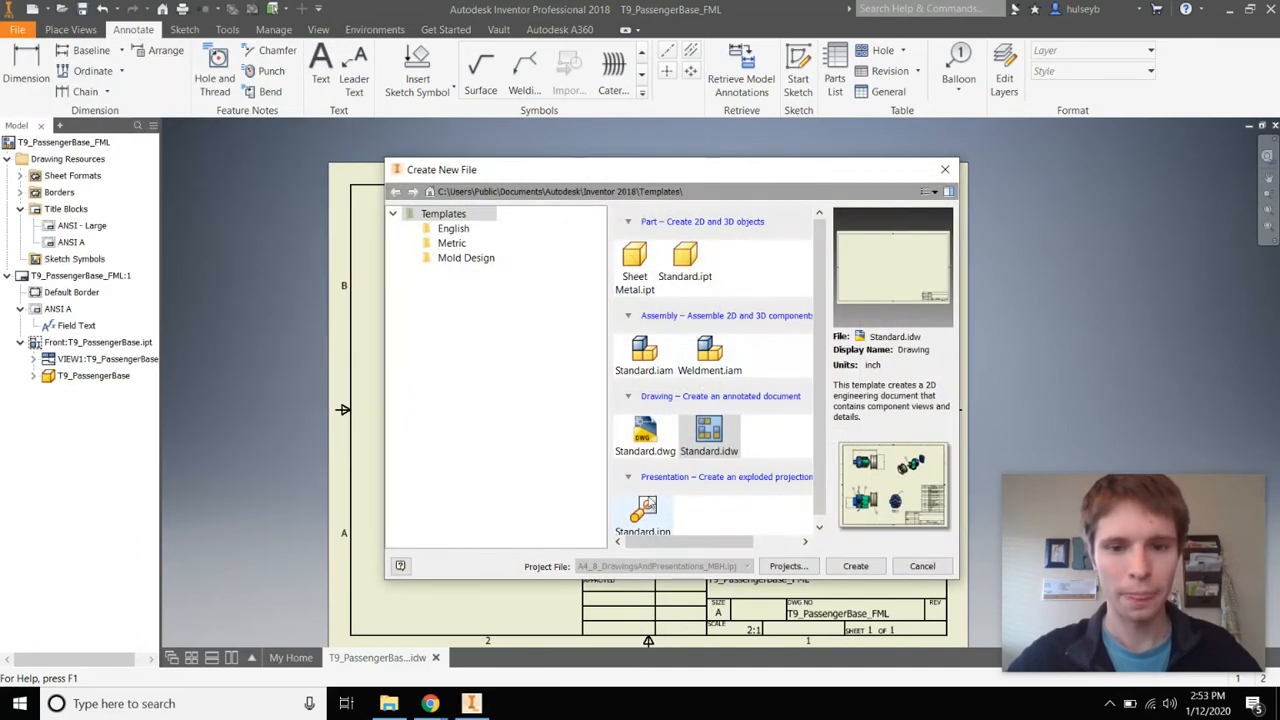
pyautogui.click(645, 507)
pyautogui.click(858, 566)
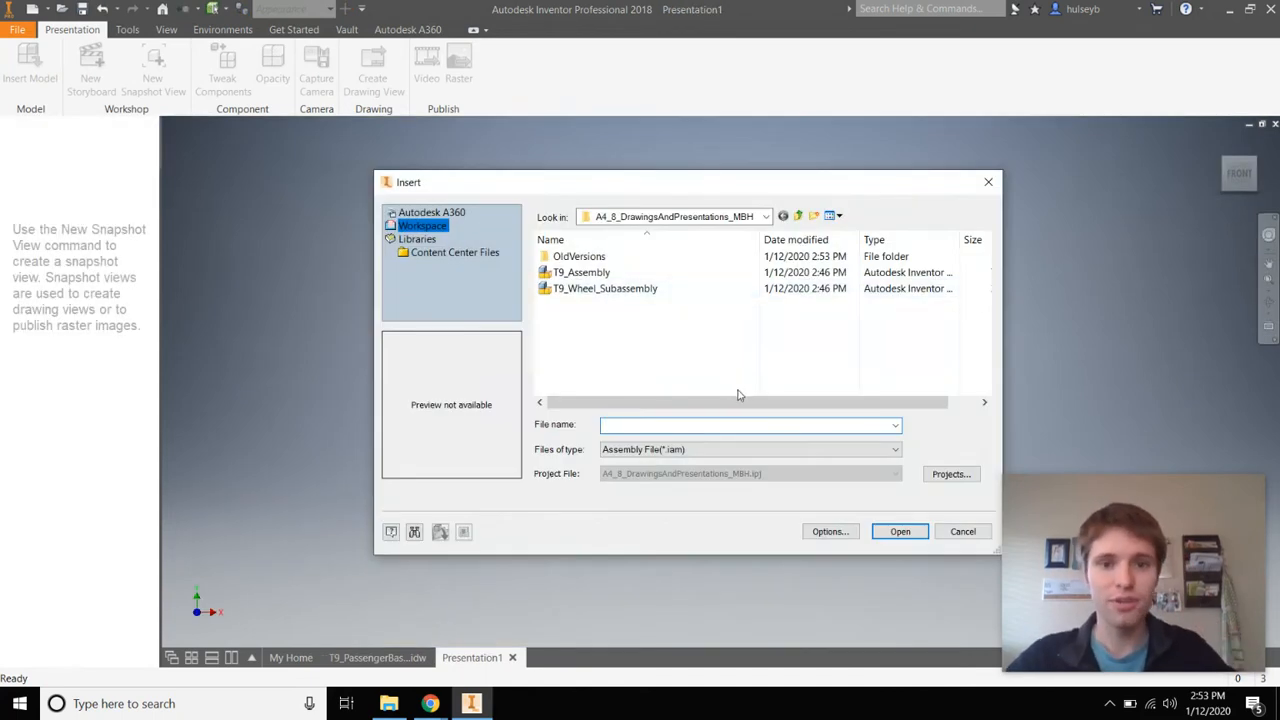
pyautogui.click(585, 278)
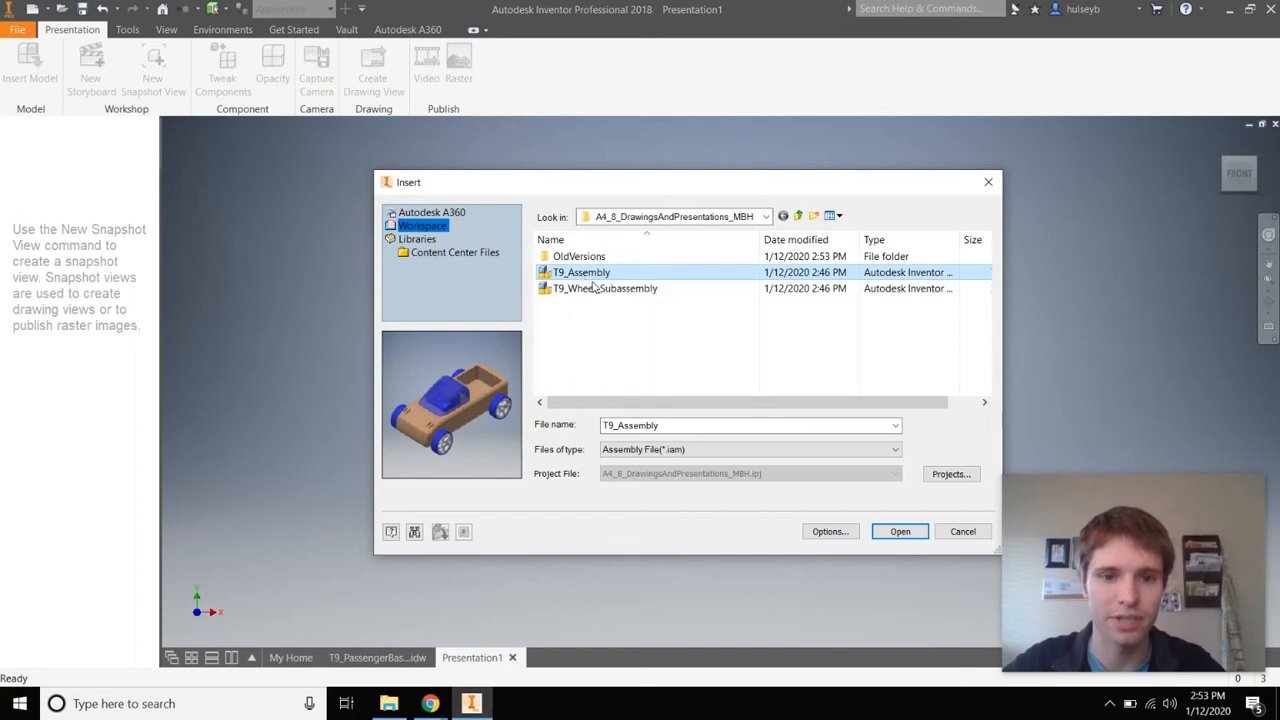
# Insert the T9_Assembly car into the presentation after briefly checking T9_Wheel_Subassembly
pyautogui.click(591, 290)
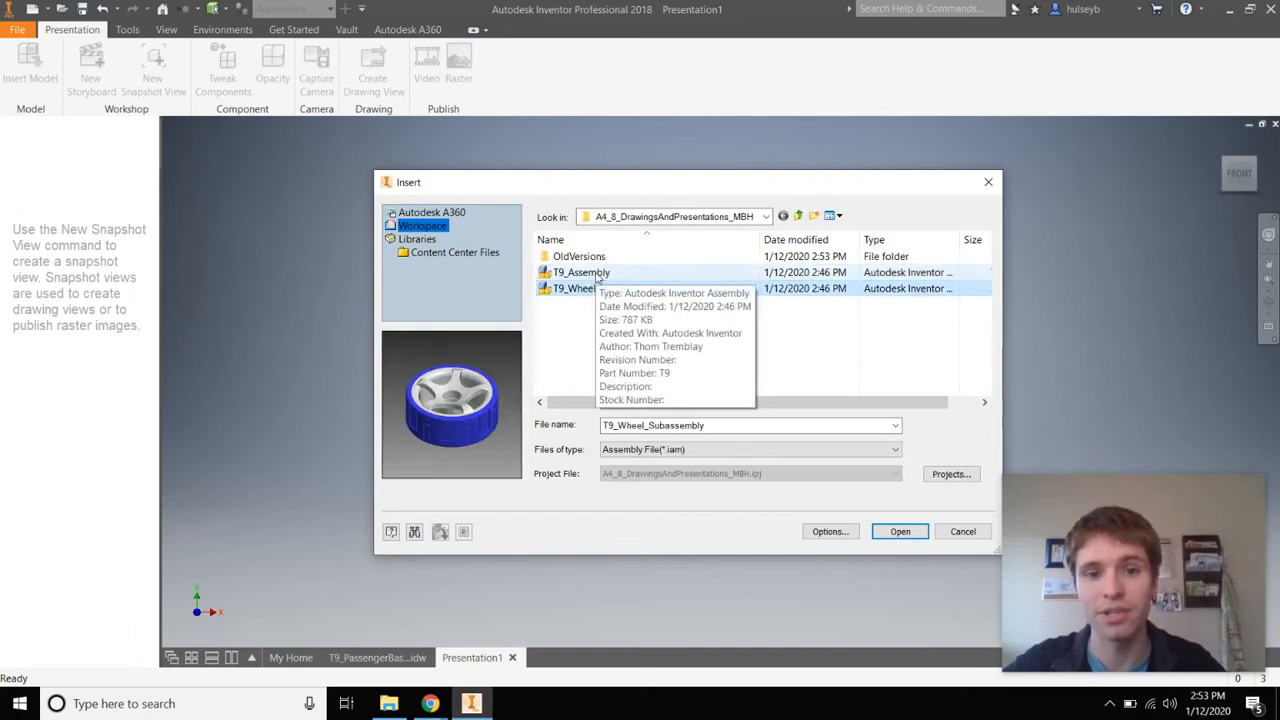
pyautogui.click(585, 273)
pyautogui.click(895, 532)
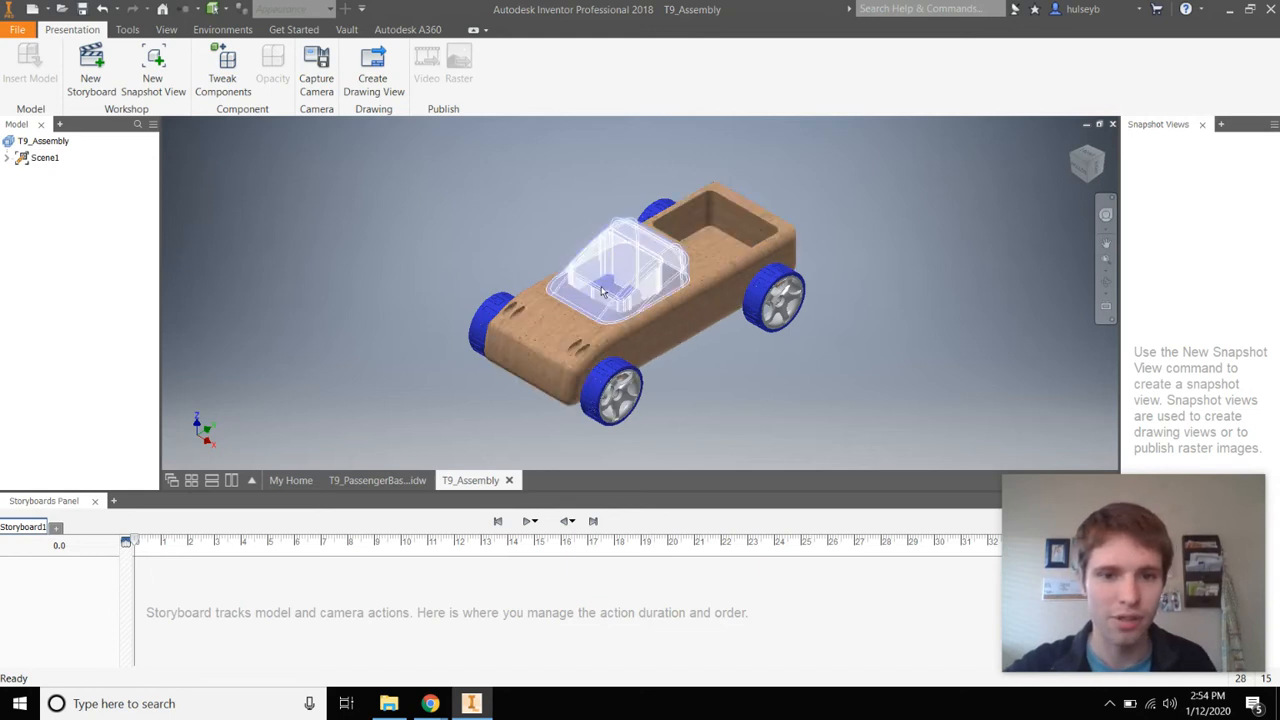
# Tweak the front tire -7.5 along X as a 0.5-second storyboard step
pyautogui.click(223, 78)
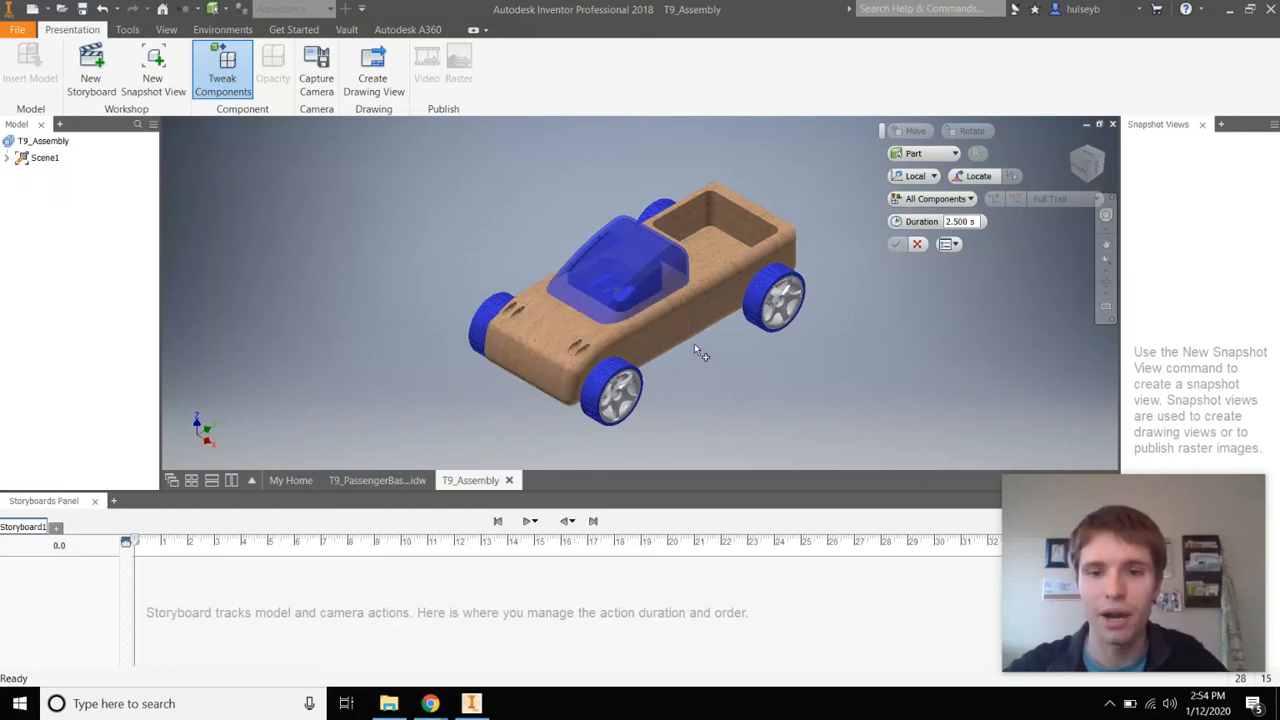
pyautogui.click(620, 378)
pyautogui.scroll(-2, 696, 394)
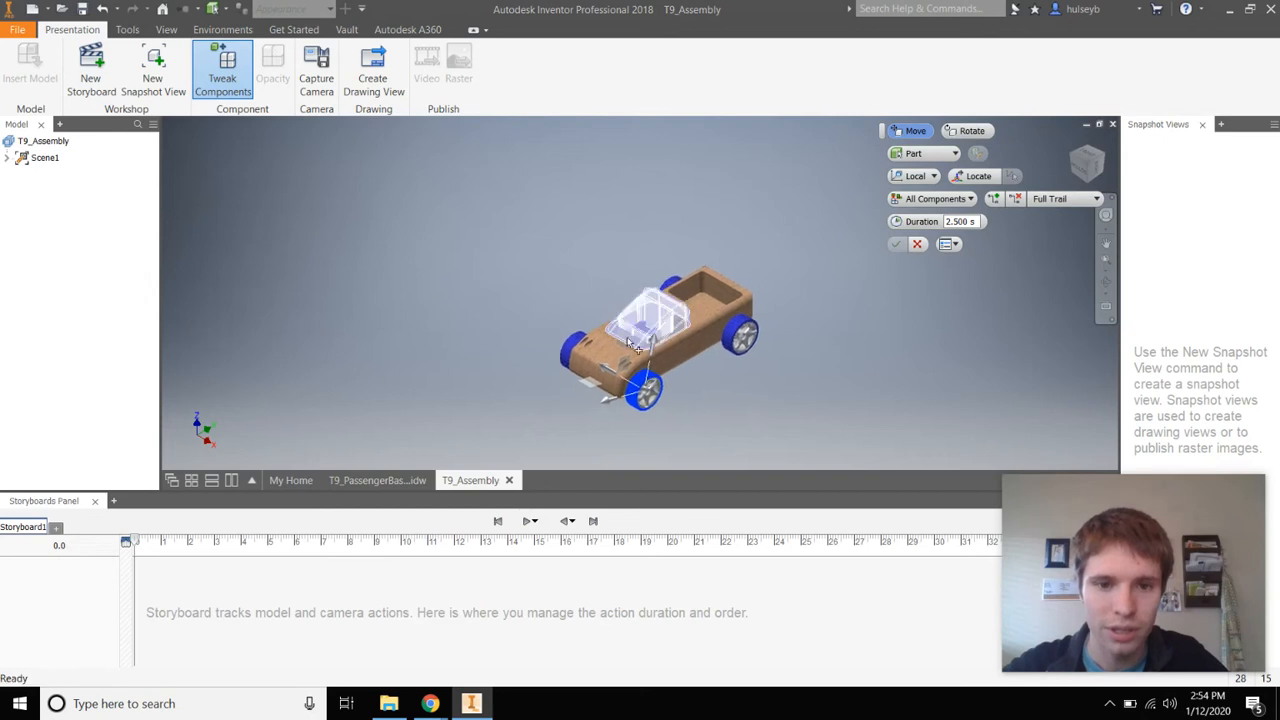
pyautogui.moveTo(629, 376); pyautogui.dragTo(543, 308, button='middle')
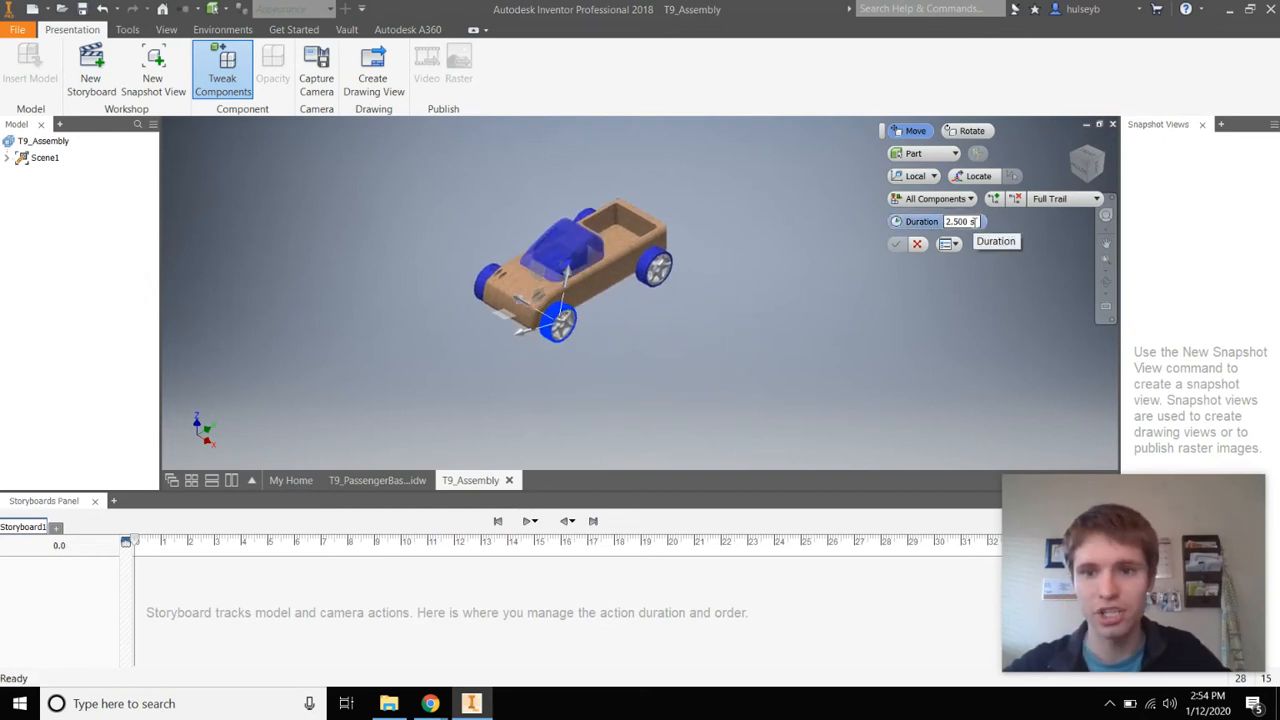
pyautogui.doubleClick(971, 221)
pyautogui.write('0.')
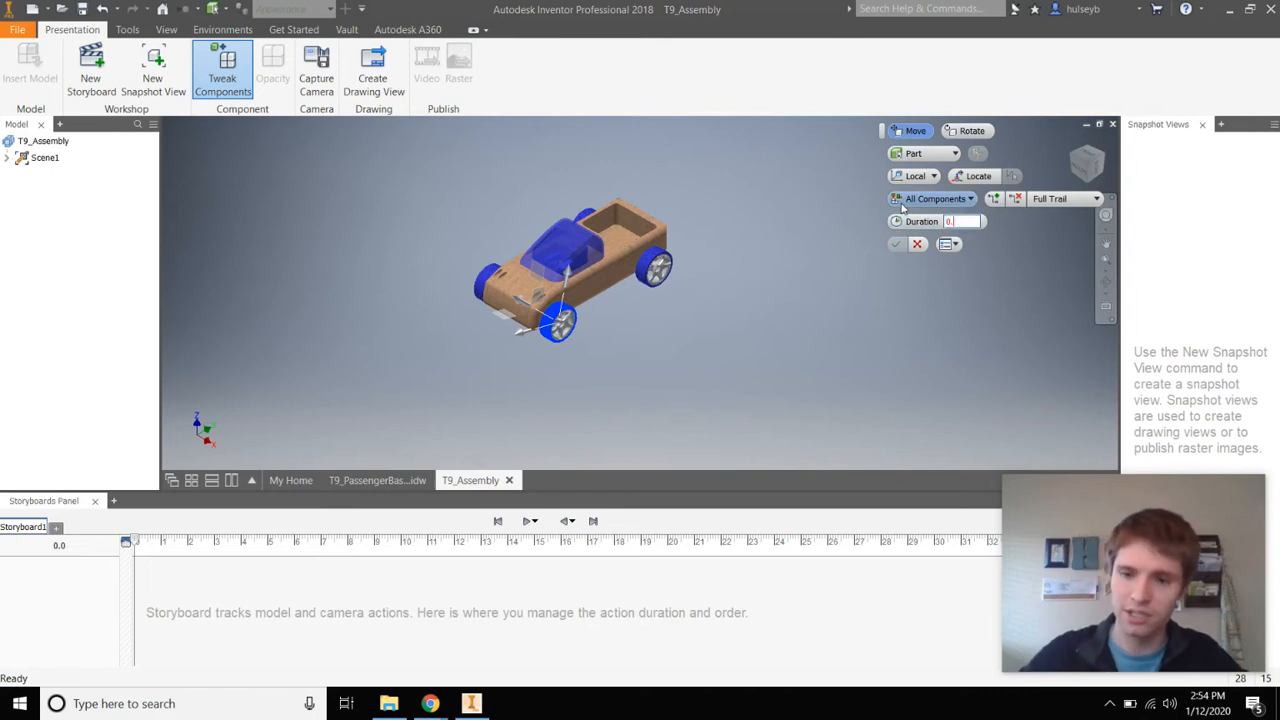
pyautogui.write('5')
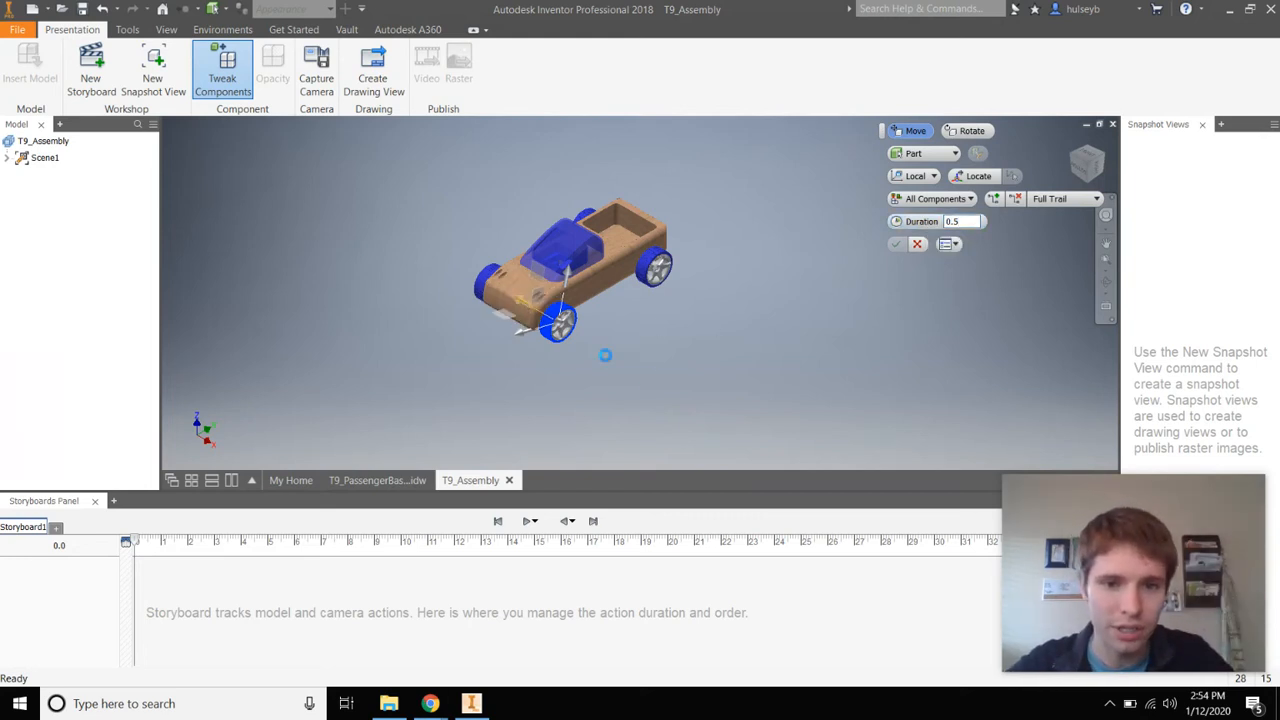
pyautogui.moveTo(605, 355); pyautogui.dragTo(645, 382)
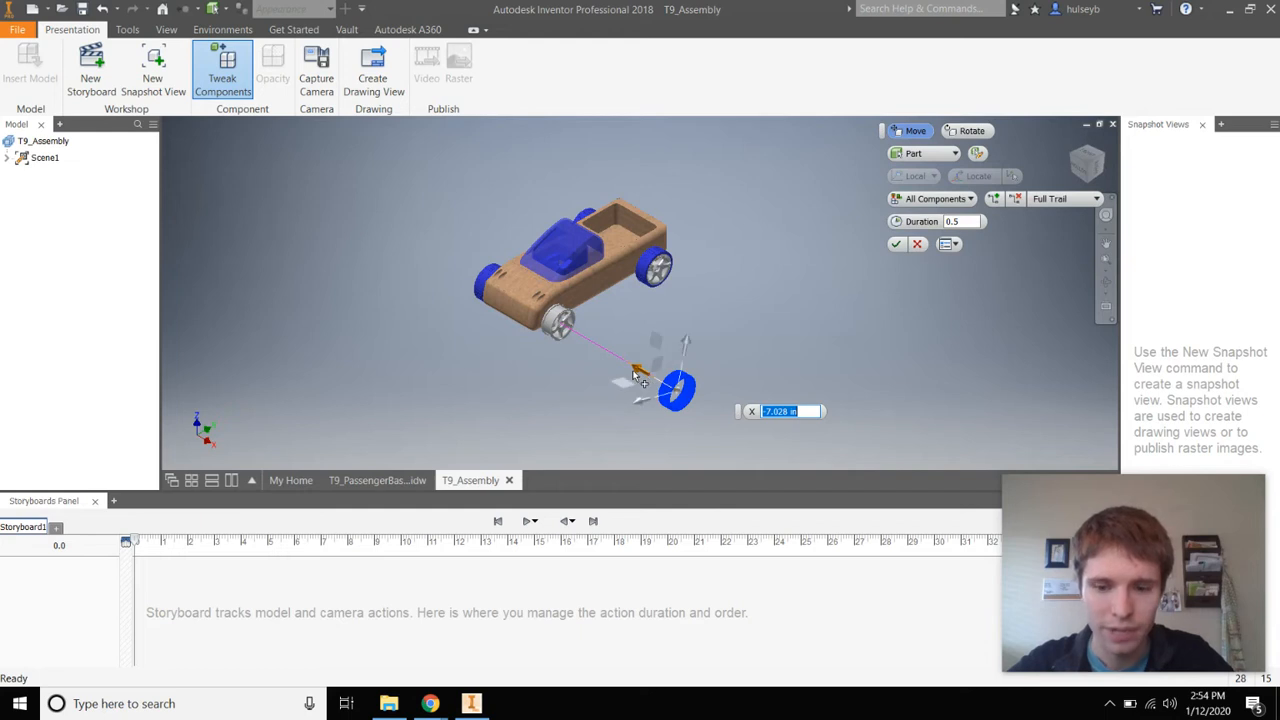
pyautogui.write('-7.5')
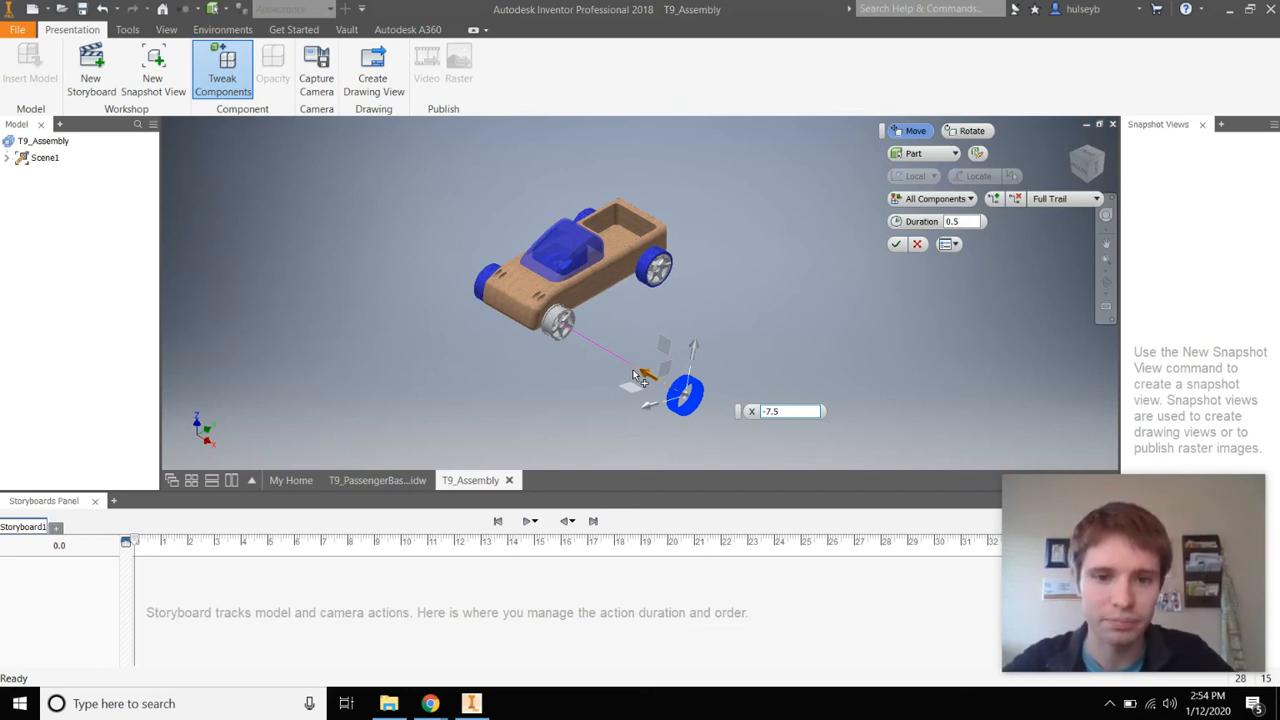
pyautogui.press('Return')
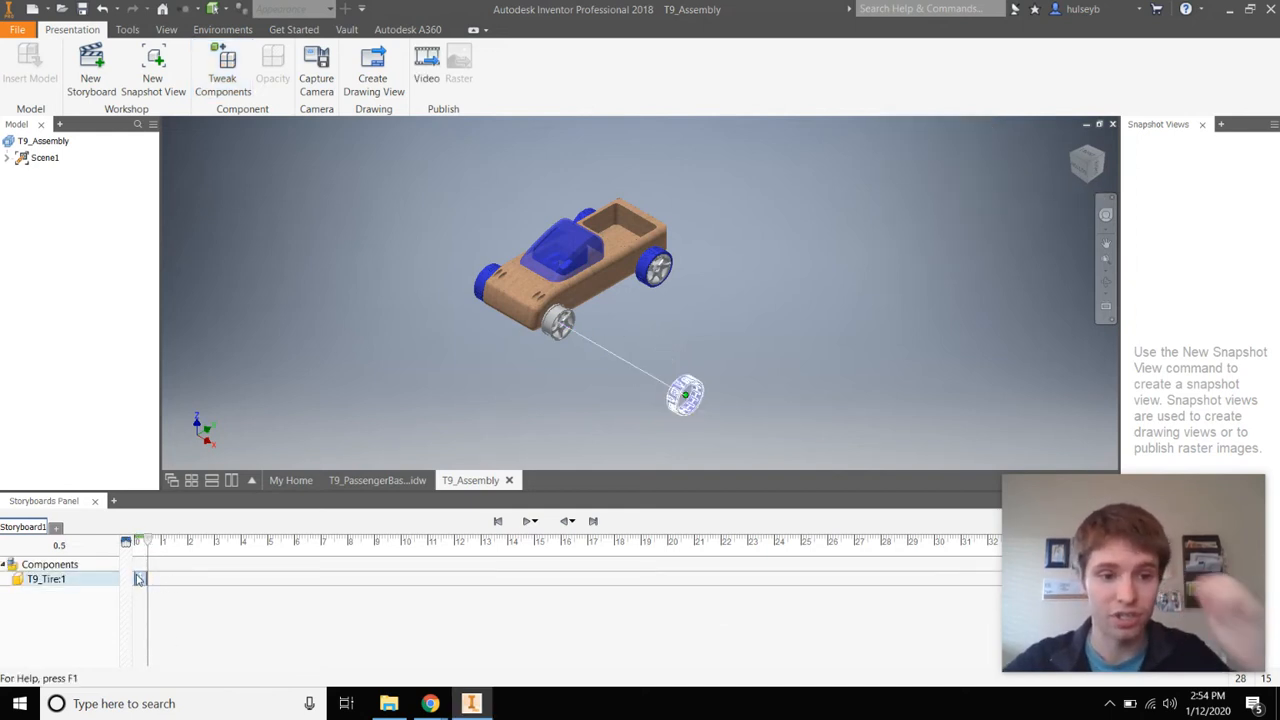
# Select the T9_Tire:1 step and enlarge the storyboard timeline
pyautogui.click(56, 584)
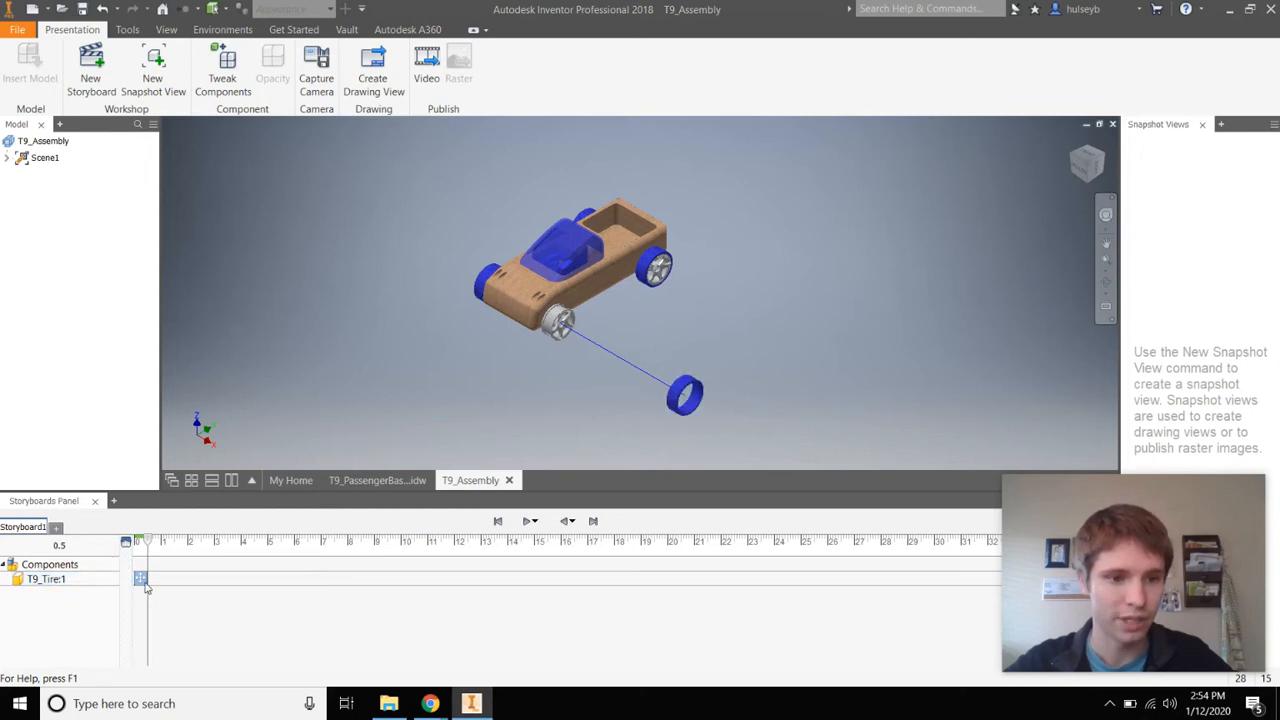
pyautogui.moveTo(1204, 537); pyautogui.dragTo(1230, 100)
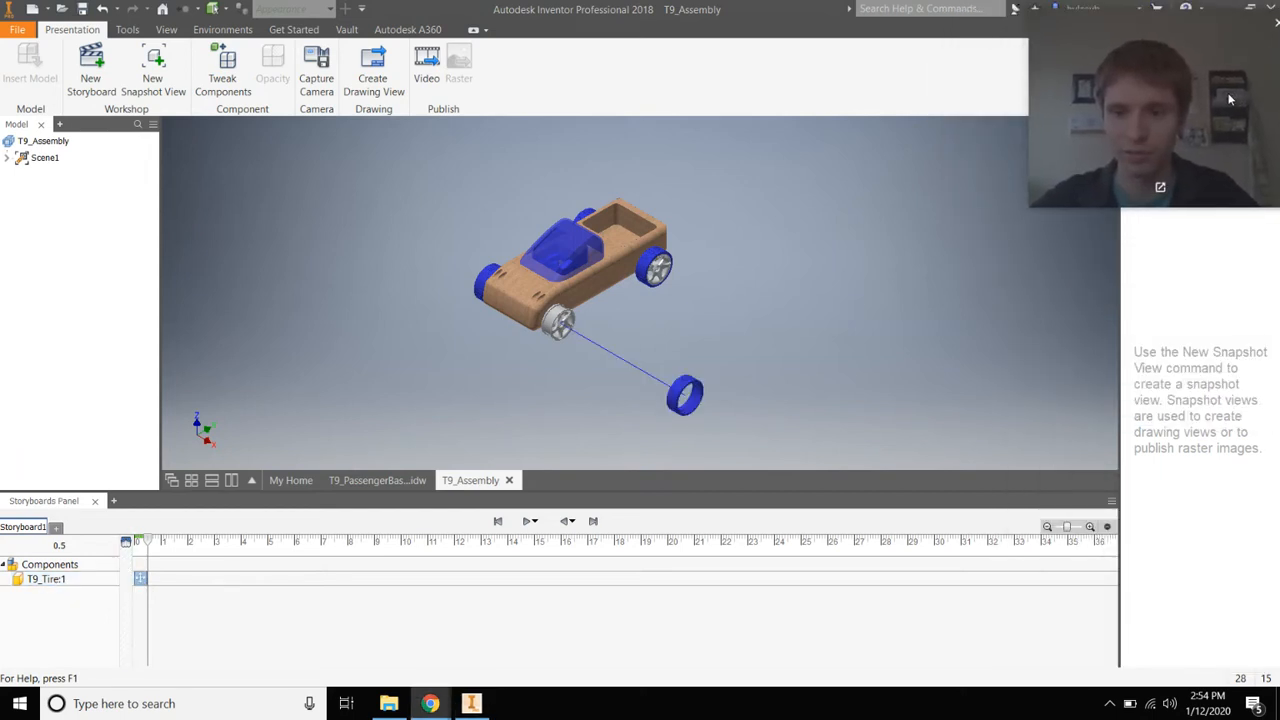
pyautogui.scroll(3, 900, 576)
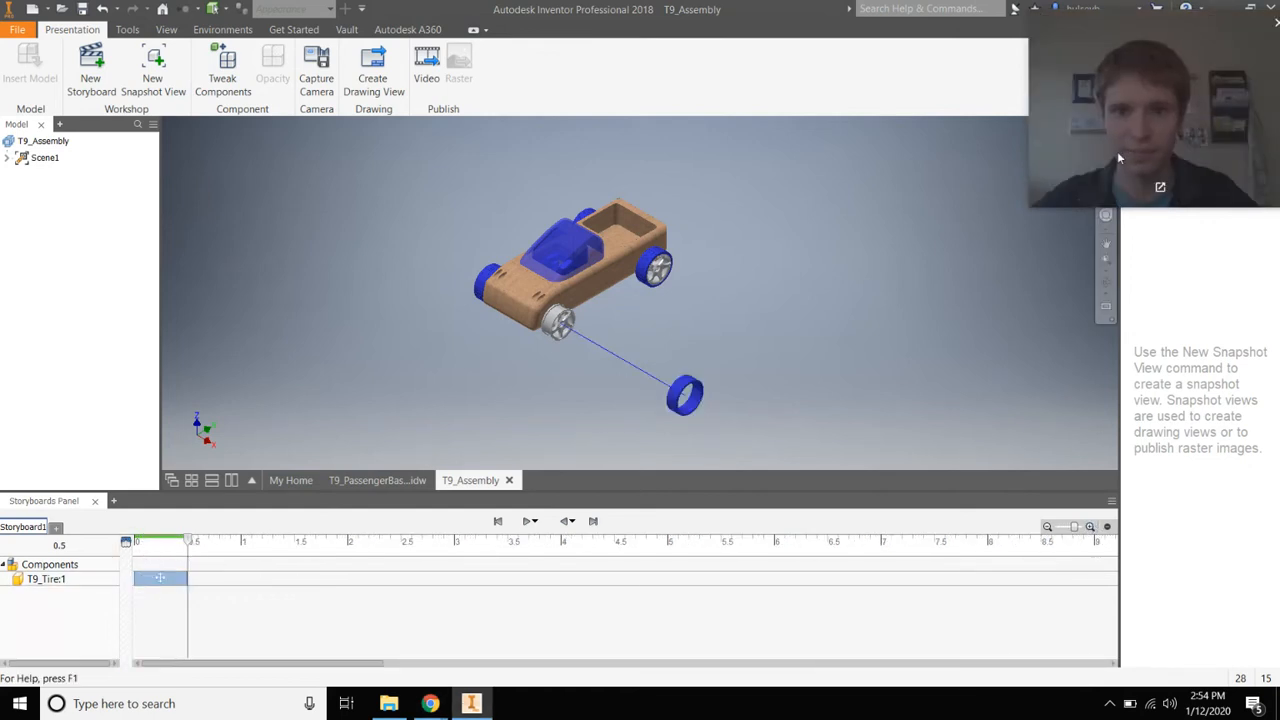
# Tweak the wheel outward -5 in and move the axle outward as new storyboard actions
pyautogui.click(240, 76)
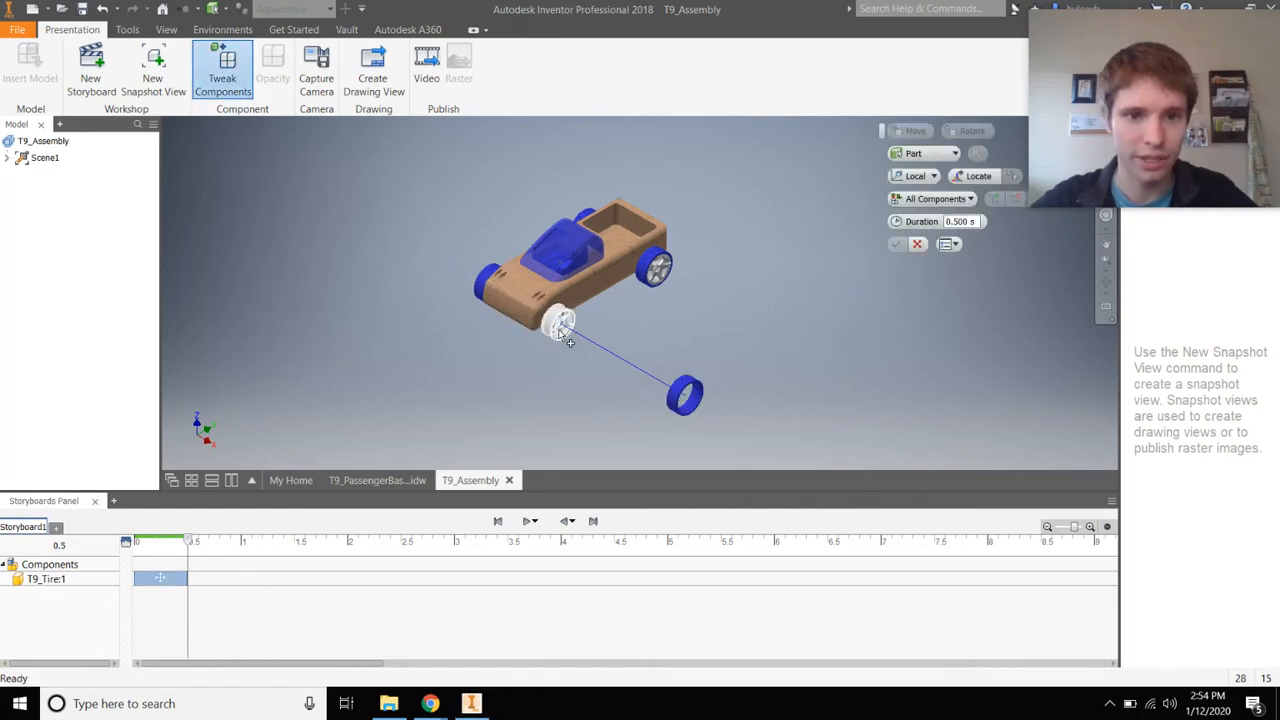
pyautogui.click(561, 325)
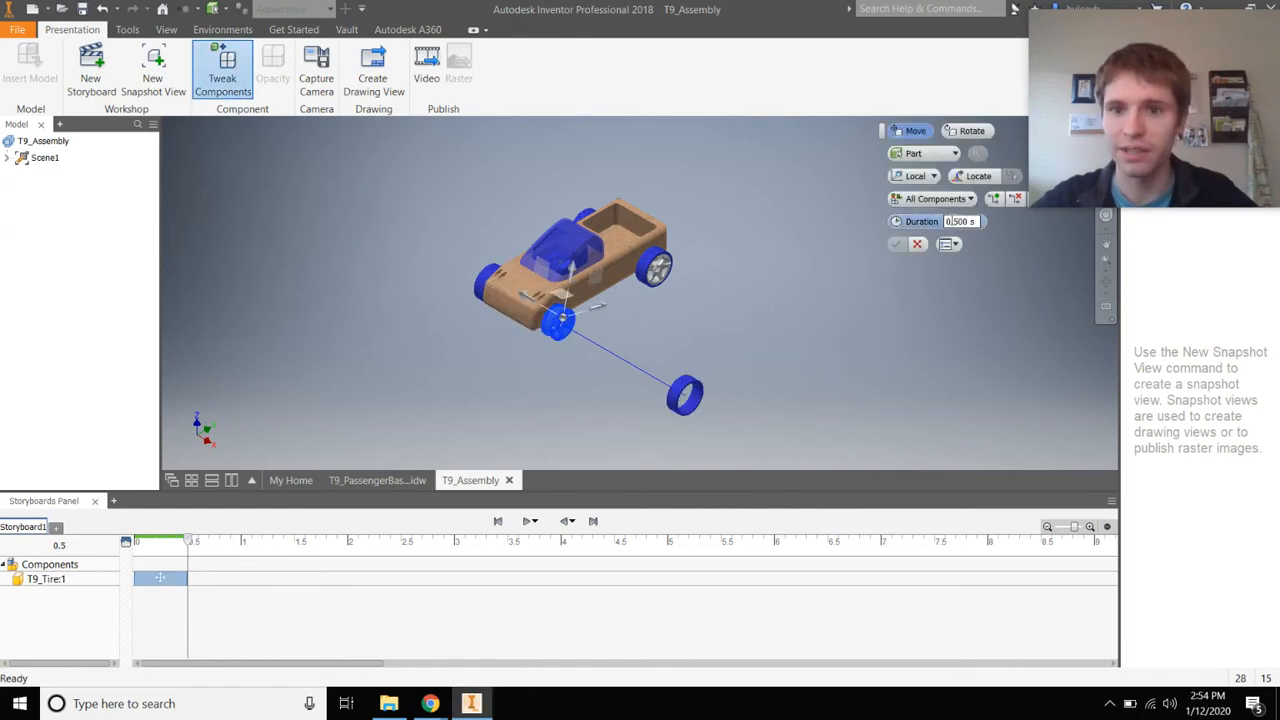
pyautogui.moveTo(528, 300); pyautogui.dragTo(600, 356)
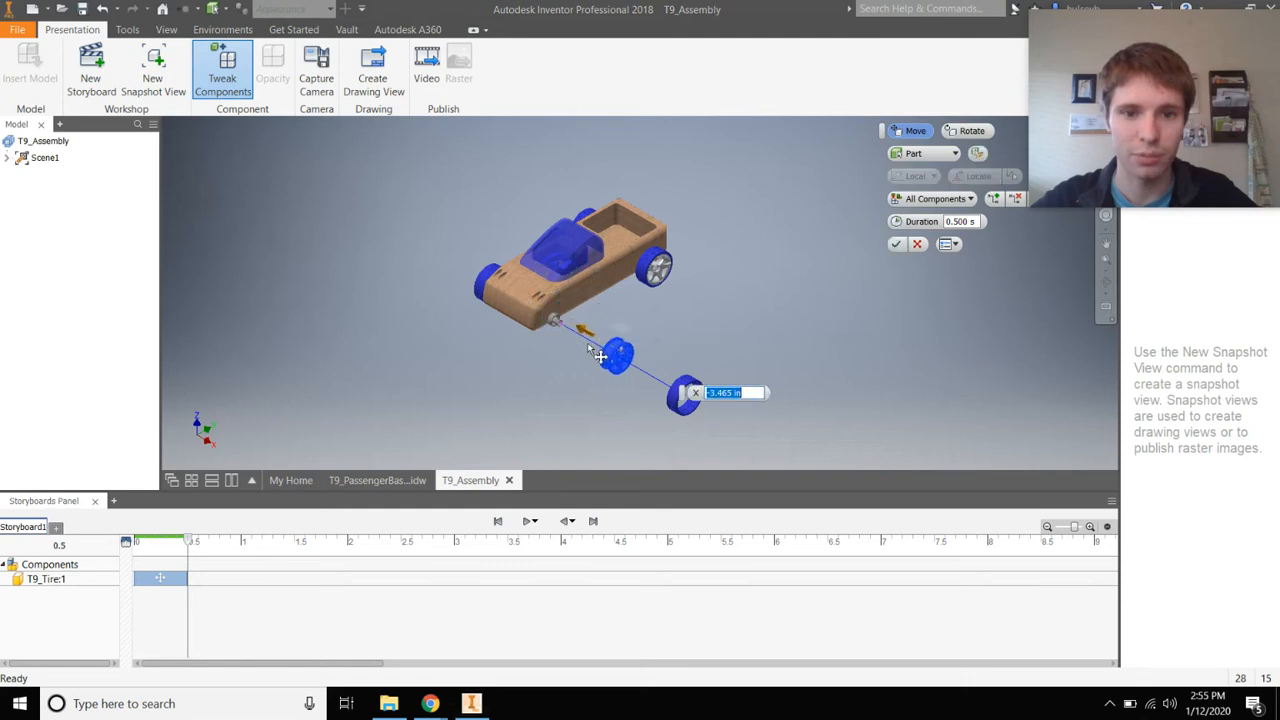
pyautogui.write('-5')
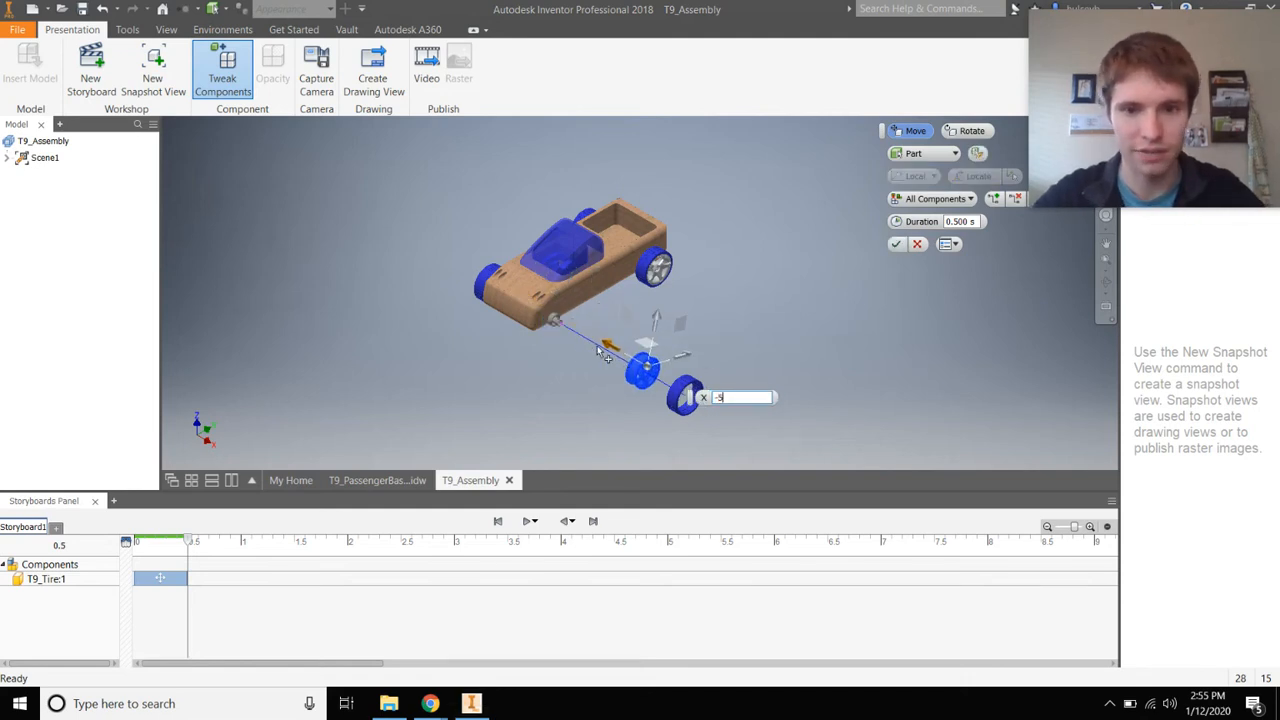
pyautogui.press('Return')
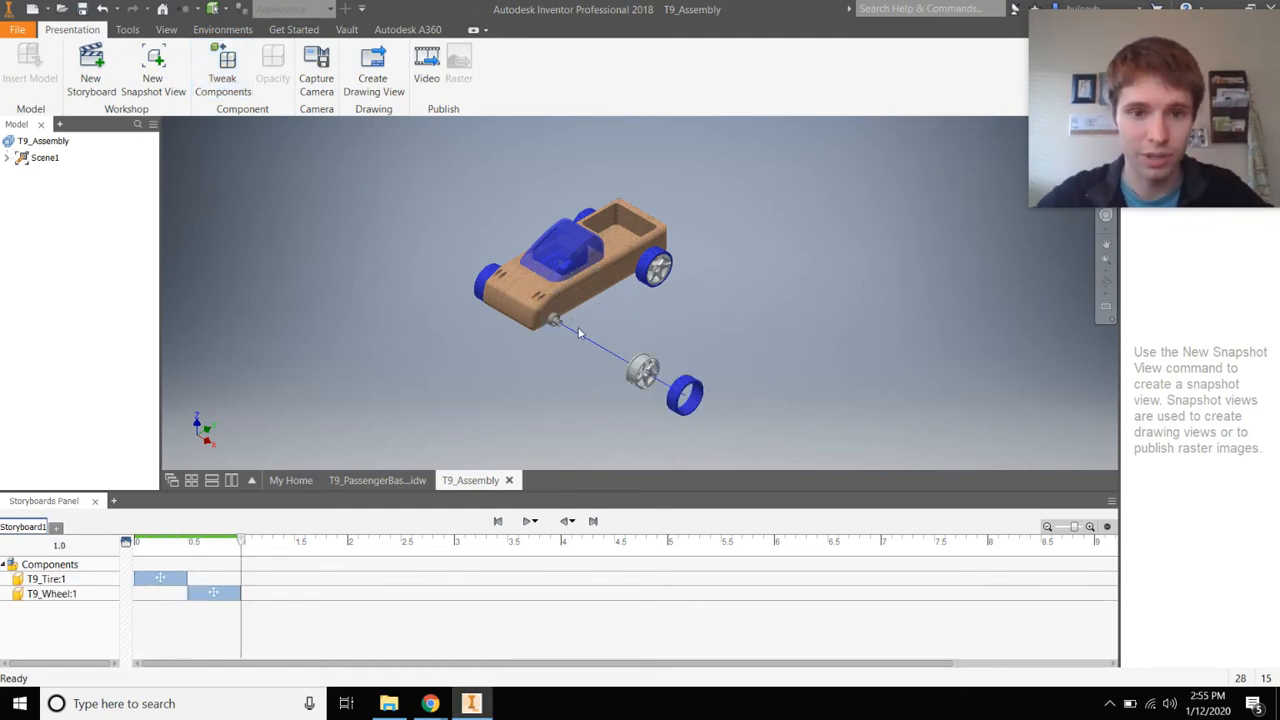
pyautogui.press('t')
pyautogui.click(549, 329)
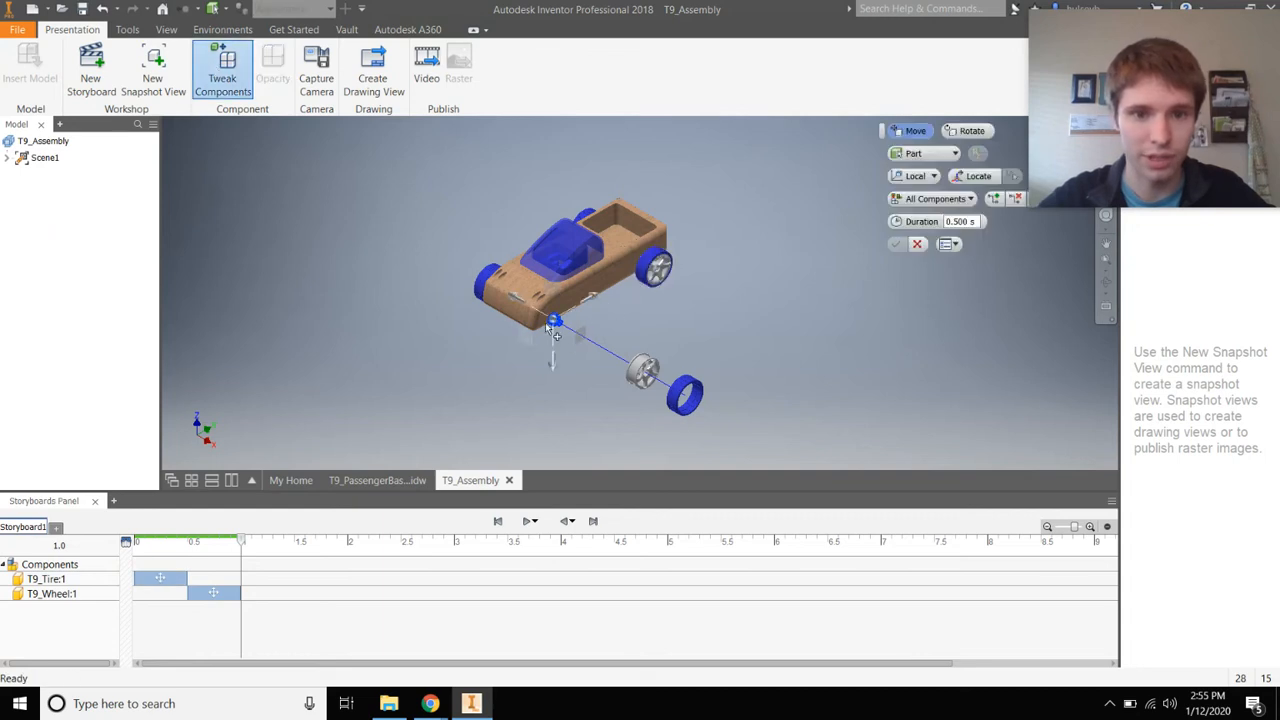
pyautogui.click(556, 321)
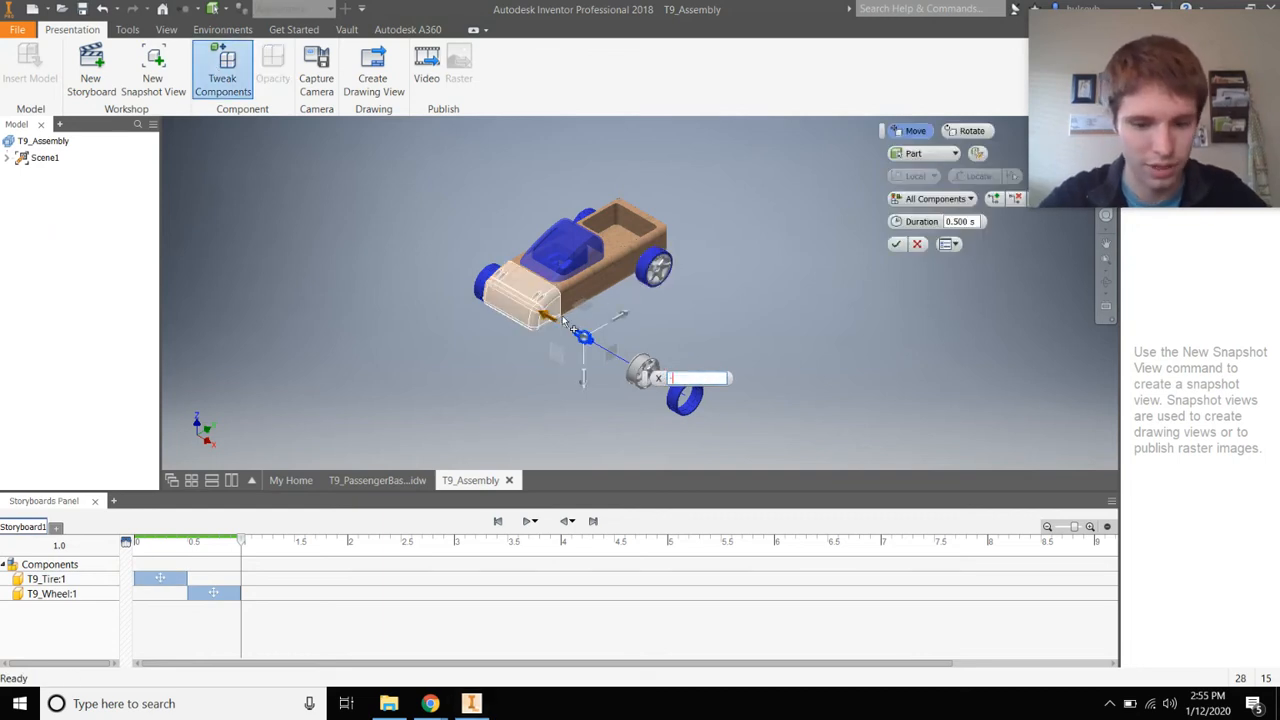
pyautogui.press('Return')
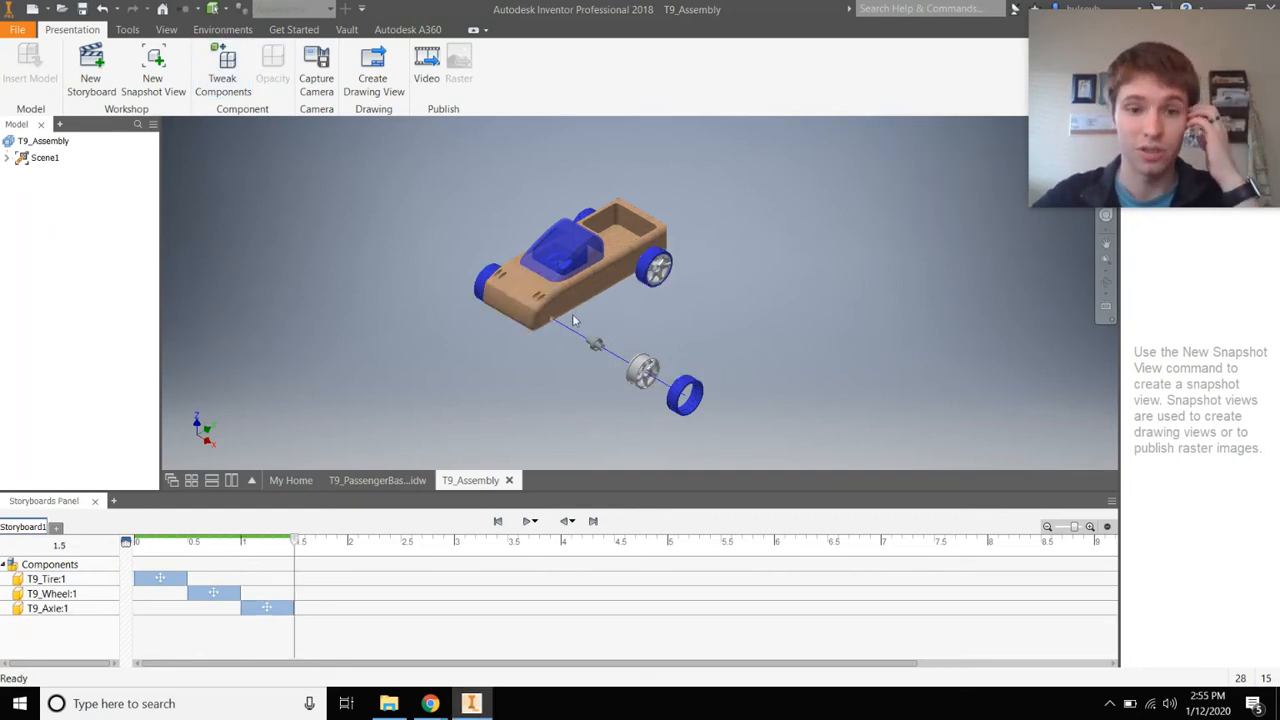
# Move the wheel and axle actions to start at 0 s with the tire, then replay
pyautogui.click(528, 521)
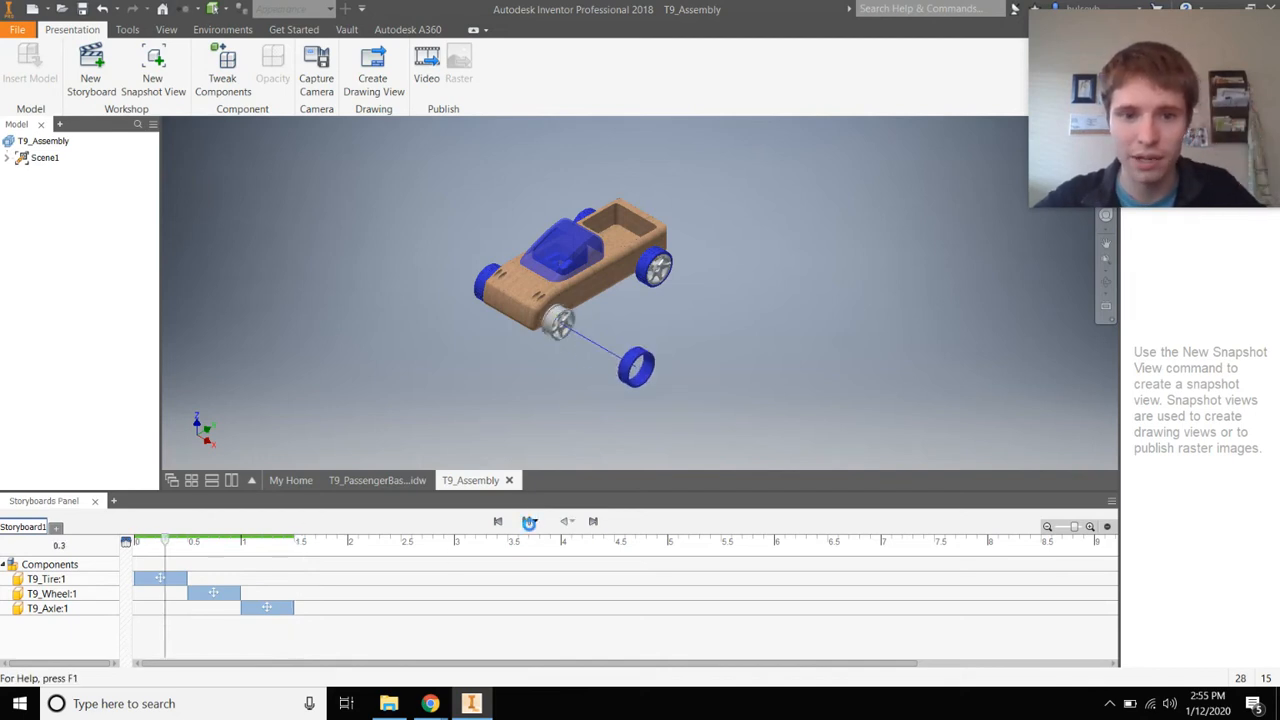
pyautogui.moveTo(214, 596); pyautogui.dragTo(165, 598)
pyautogui.moveTo(258, 602); pyautogui.dragTo(156, 606)
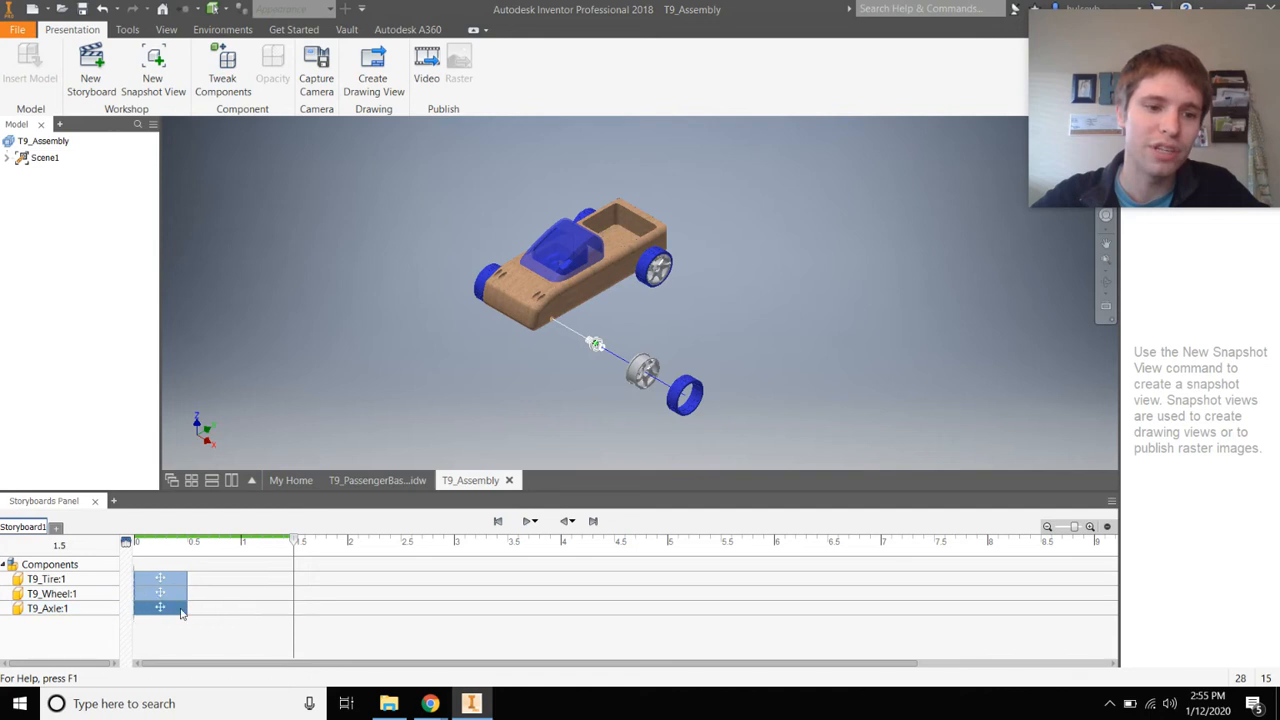
pyautogui.click(528, 521)
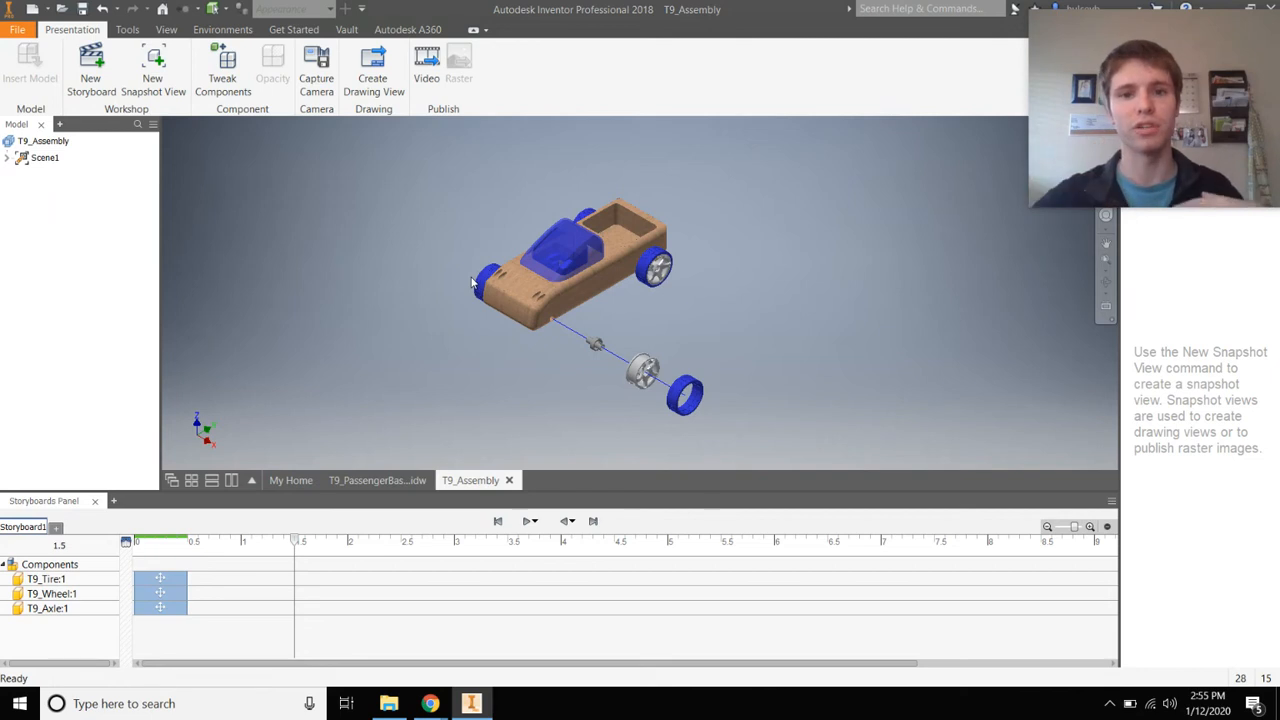
# Lift the windshield 5 in along Z and retime its action to 0.5–1.0 s
pyautogui.click(576, 248)
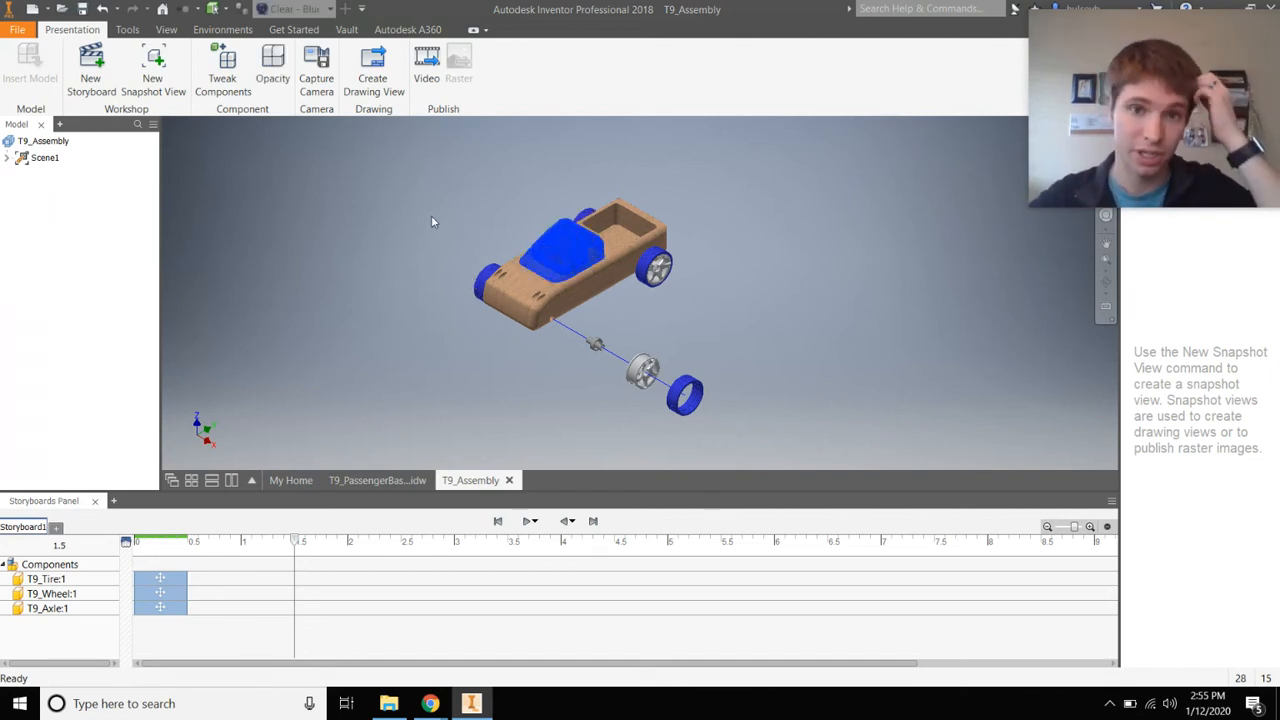
pyautogui.click(230, 80)
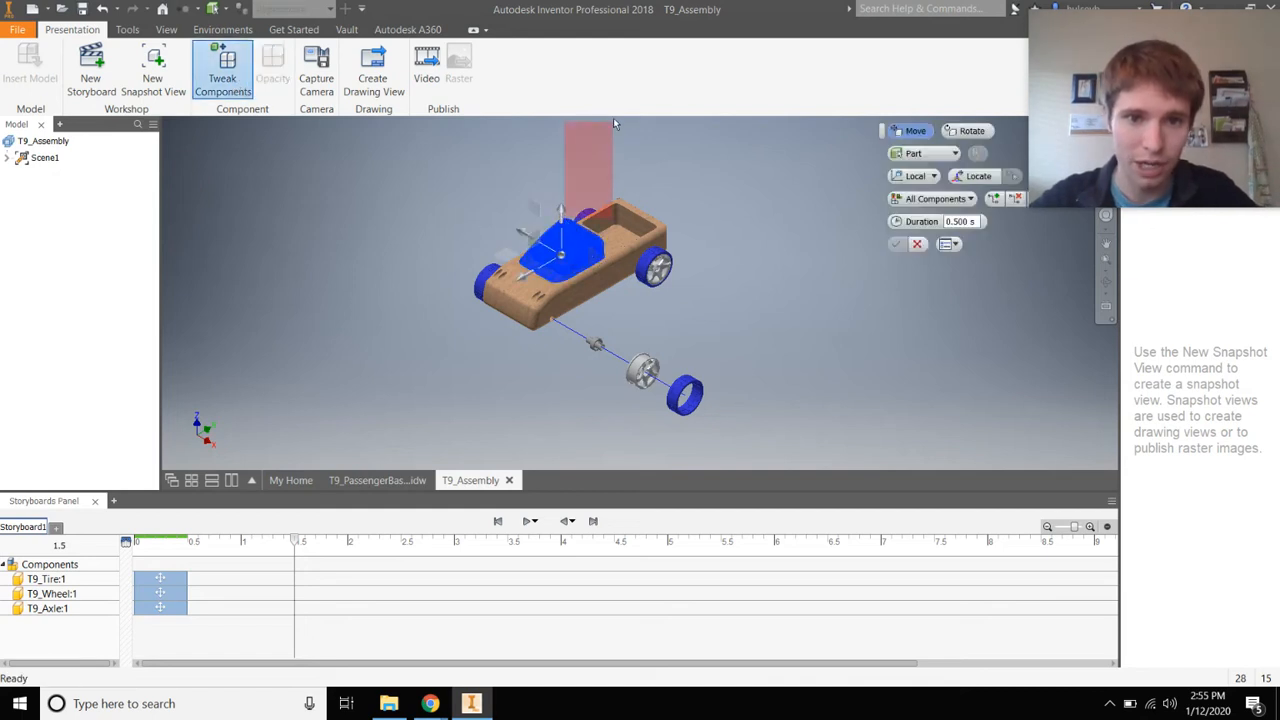
pyautogui.moveTo(563, 218); pyautogui.dragTo(565, 125)
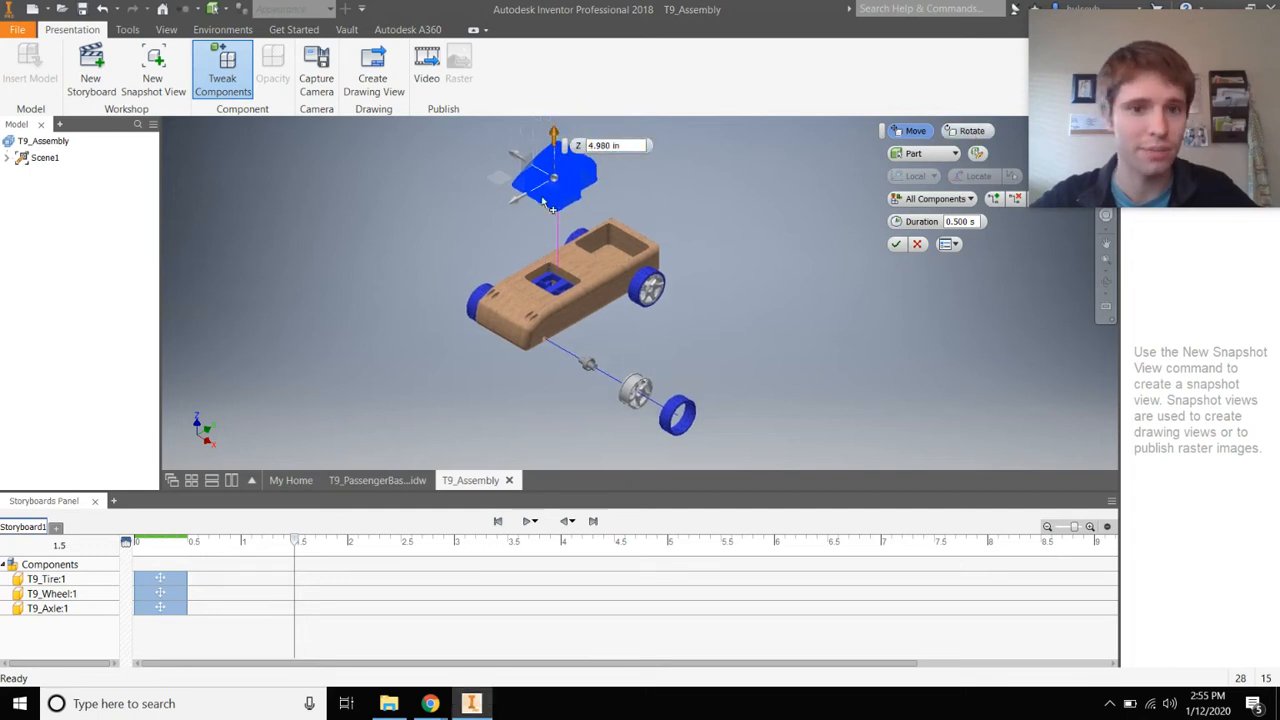
pyautogui.moveTo(634, 146); pyautogui.dragTo(526, 131)
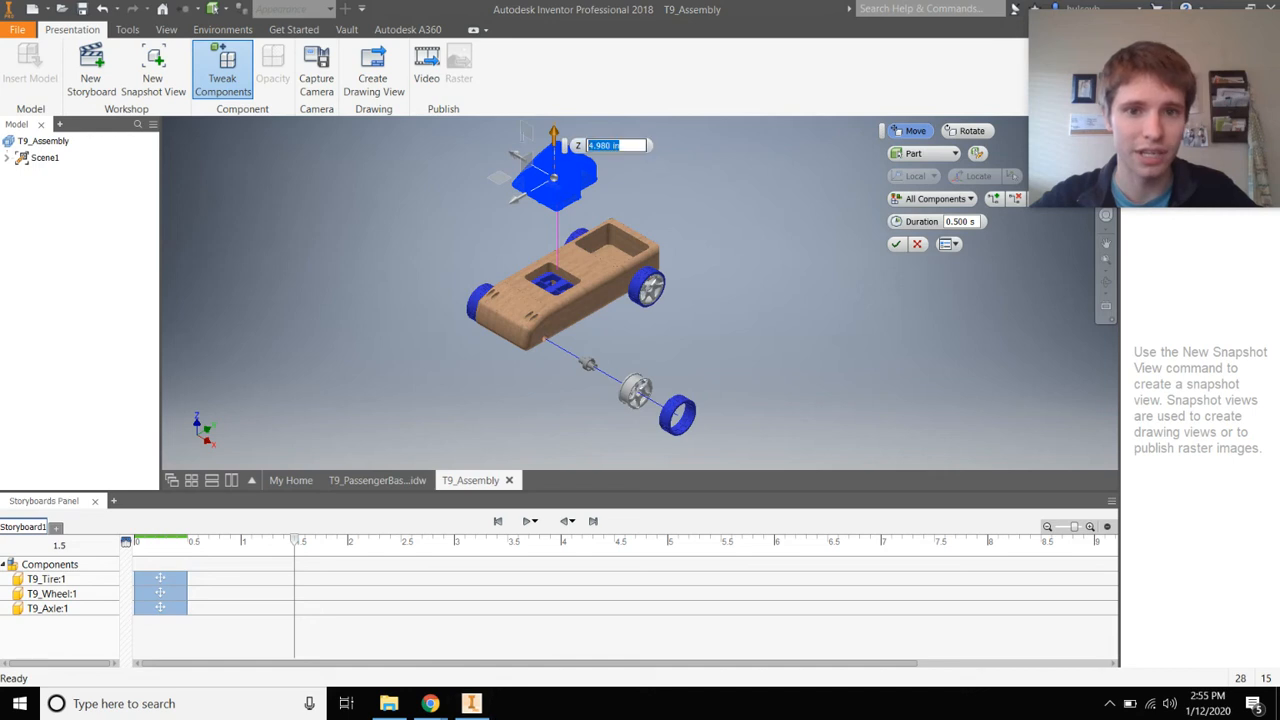
pyautogui.write('5')
pyautogui.press('Return')
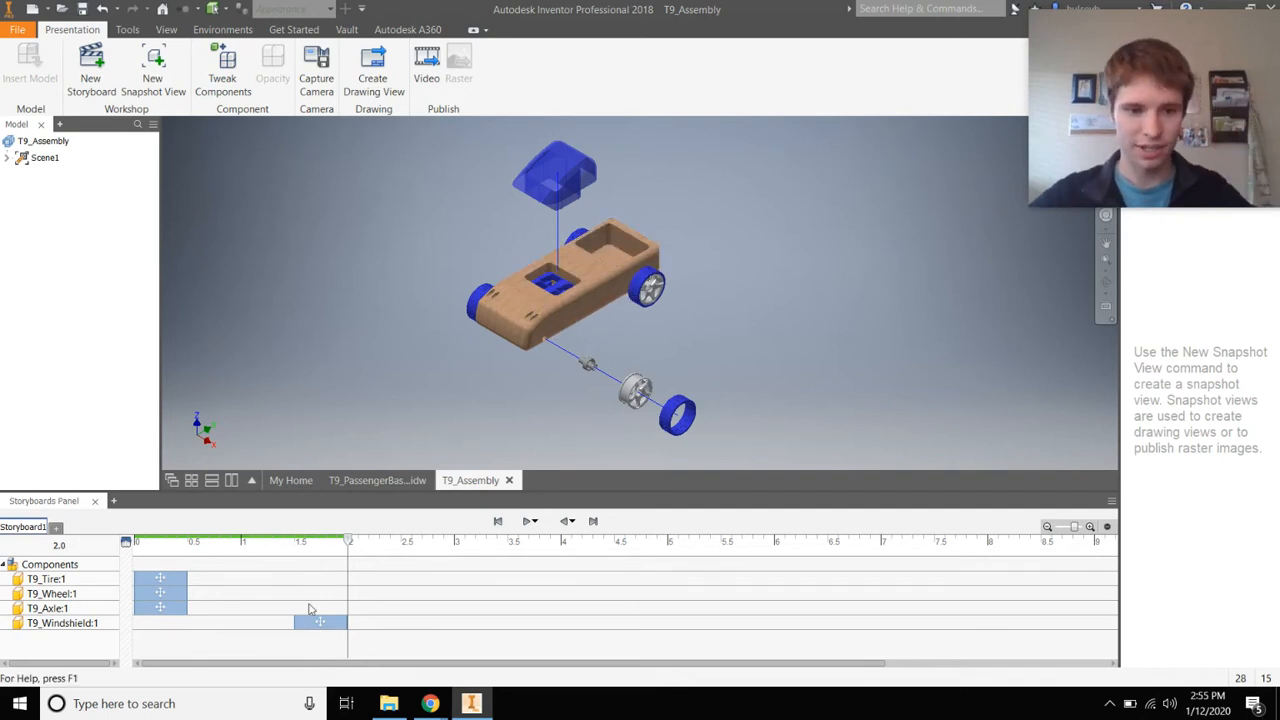
pyautogui.moveTo(314, 623); pyautogui.dragTo(207, 632)
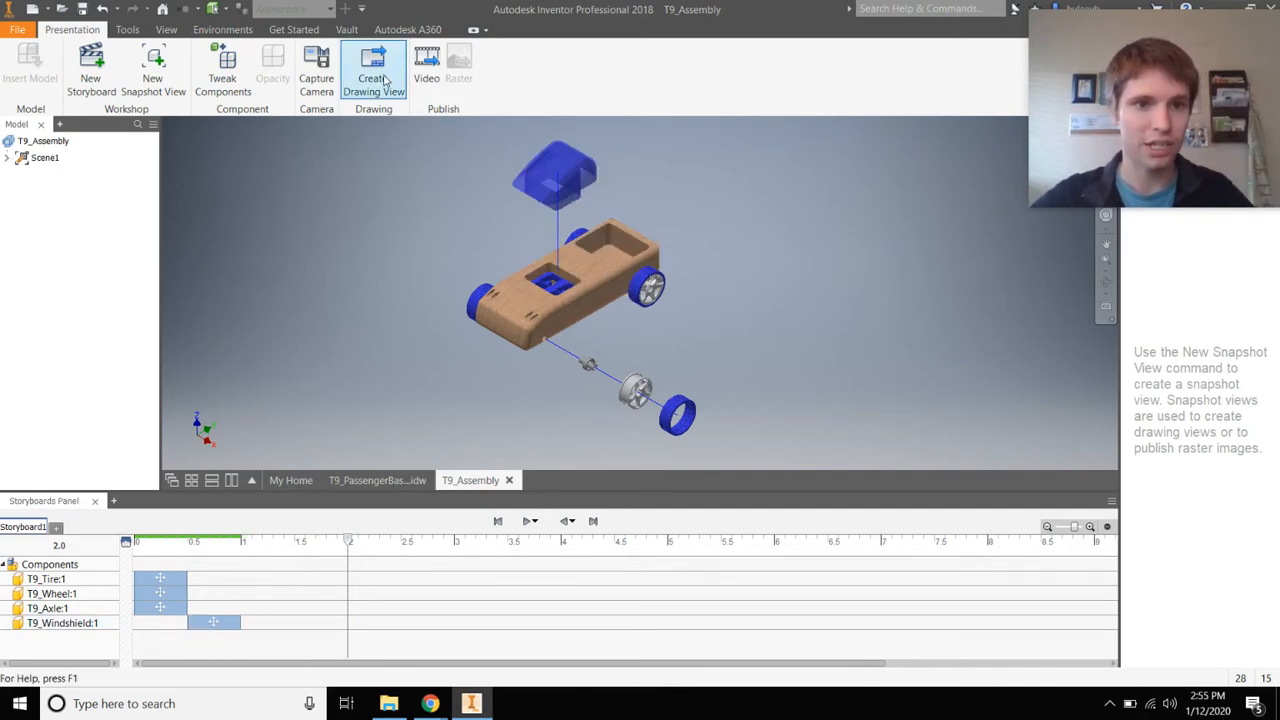
pyautogui.click(426, 70)
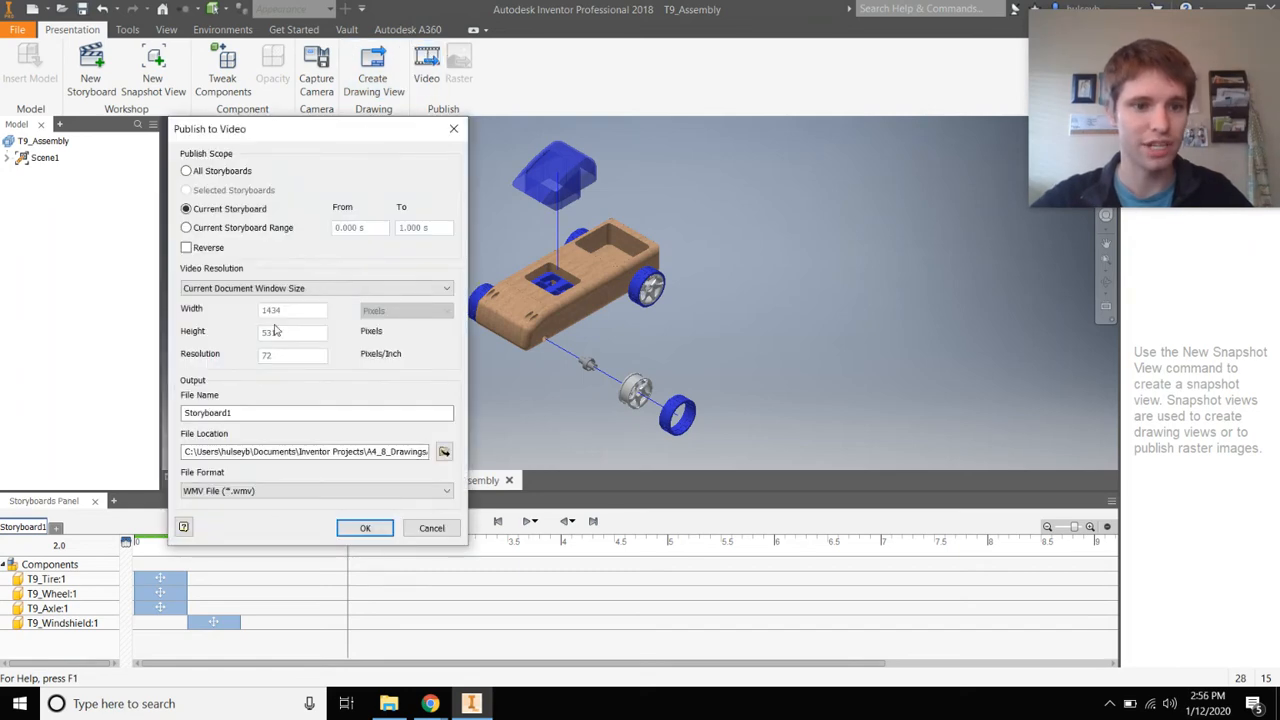
# Name the video output T9_ExplodedStoryBoard_FML and switch the format to AVI
pyautogui.doubleClick(264, 411)
pyautogui.write('T9_Exploded')
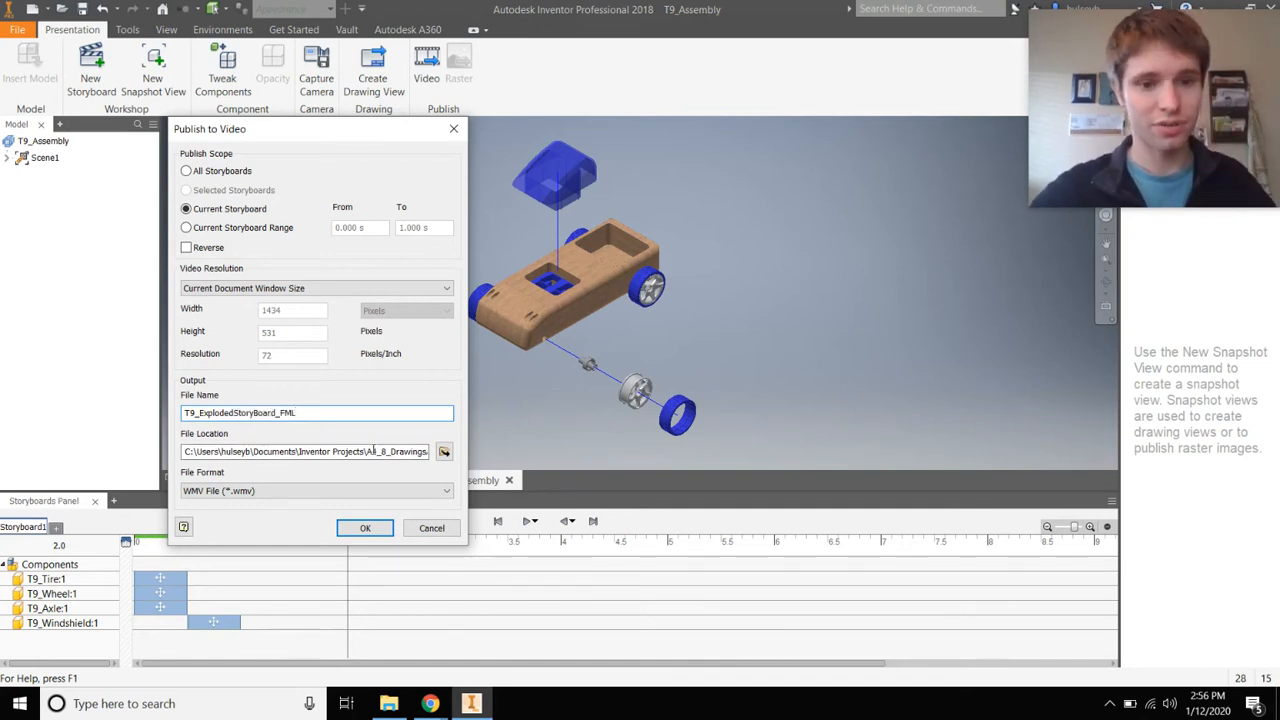
pyautogui.moveTo(374, 452); pyautogui.dragTo(467, 456)
pyautogui.click(245, 491)
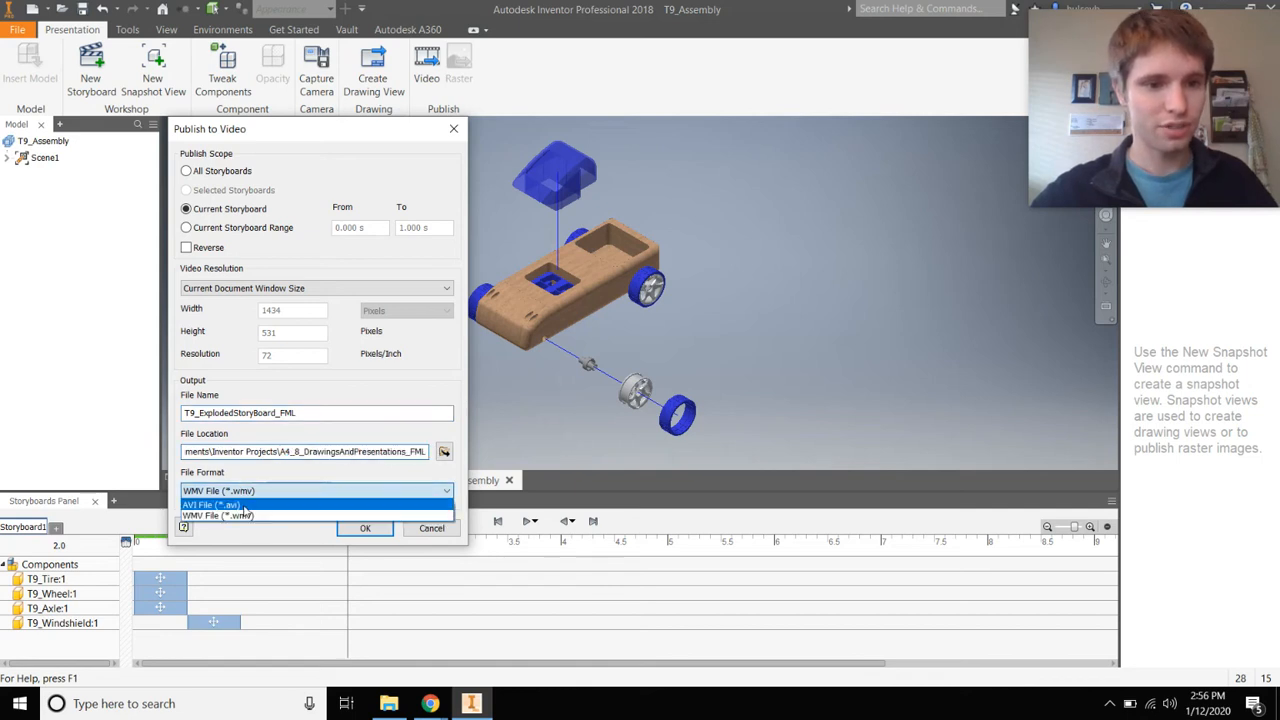
pyautogui.click(247, 510)
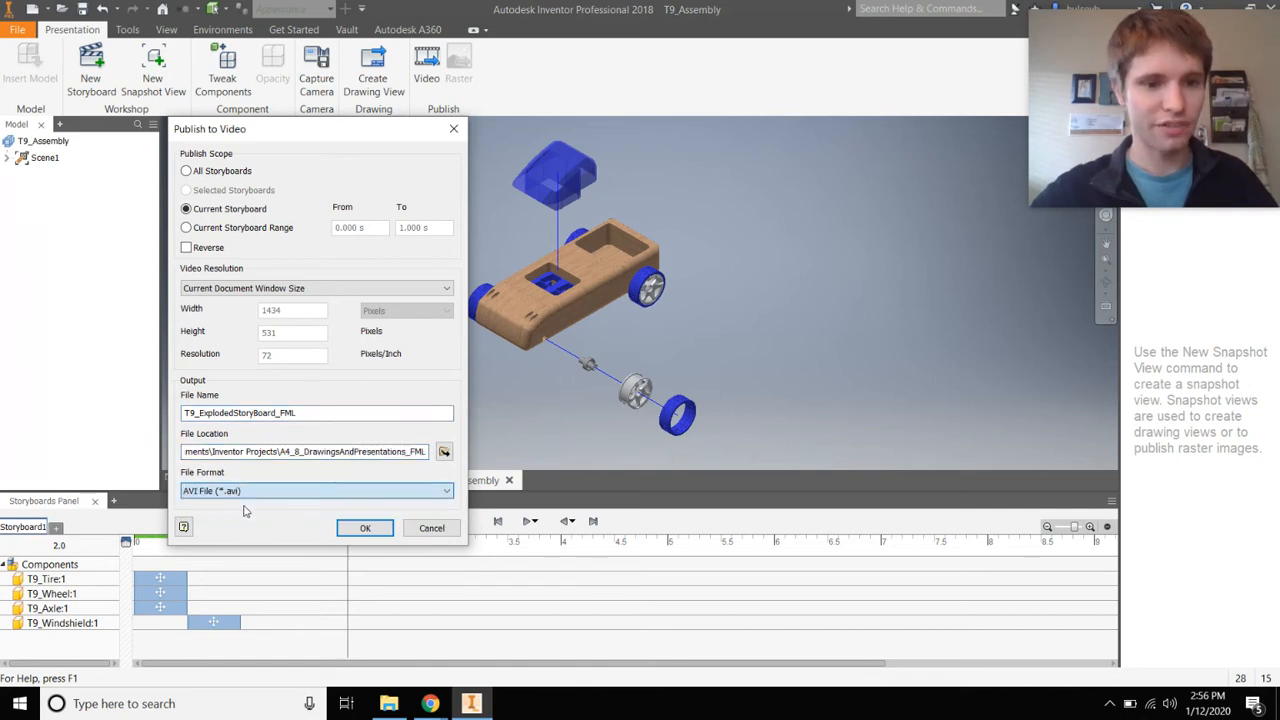
# Attempt publishing twice, dismiss the missing-path errors, and cancel the video publish
pyautogui.click(362, 528)
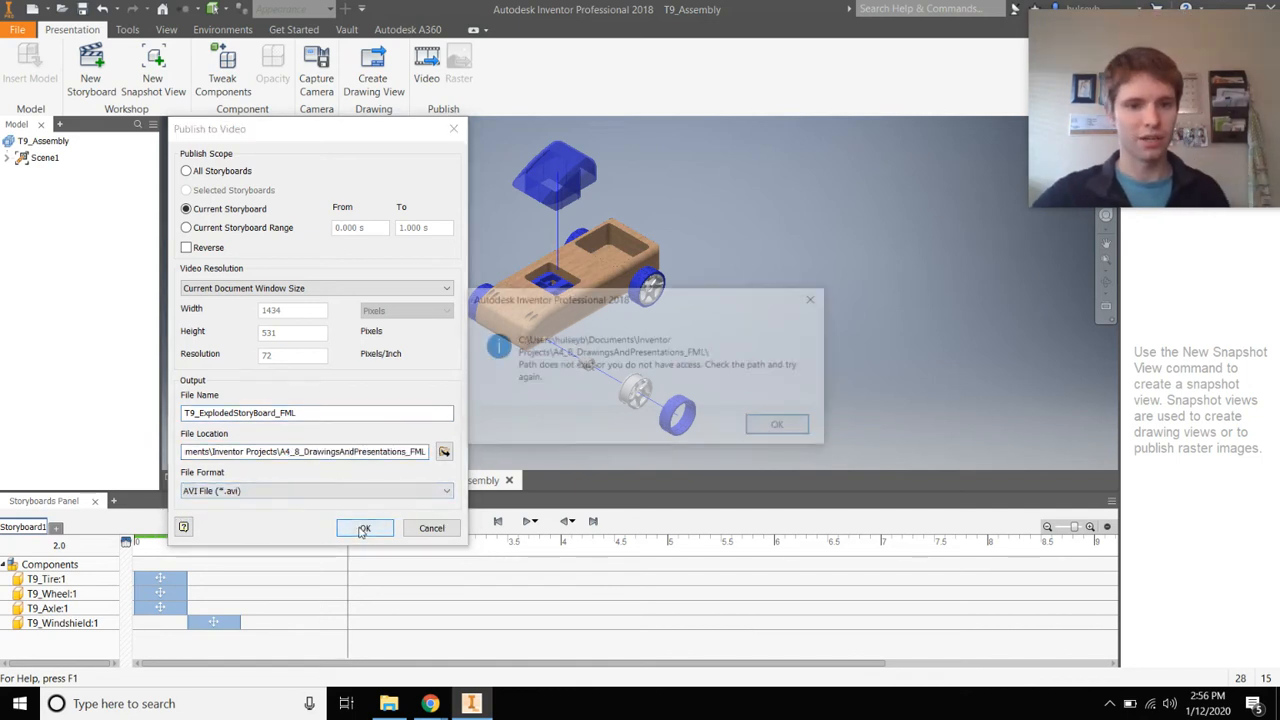
pyautogui.click(776, 428)
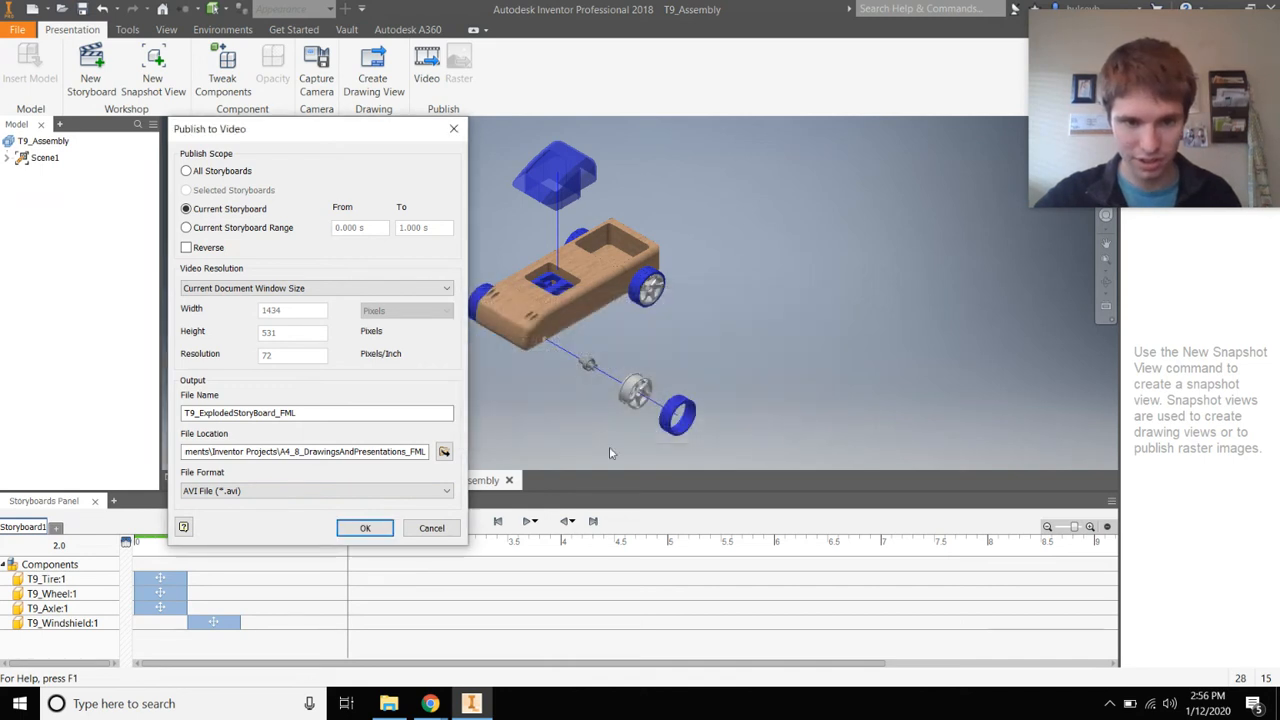
pyautogui.click(365, 528)
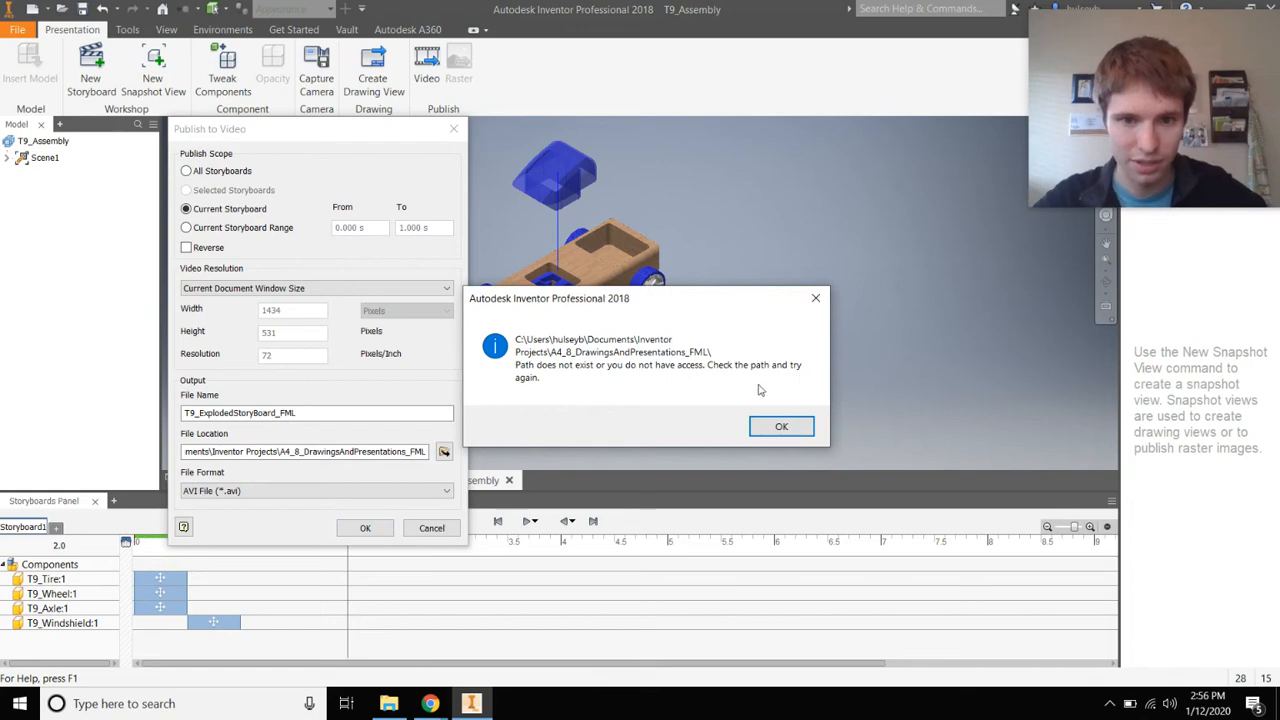
pyautogui.click(781, 426)
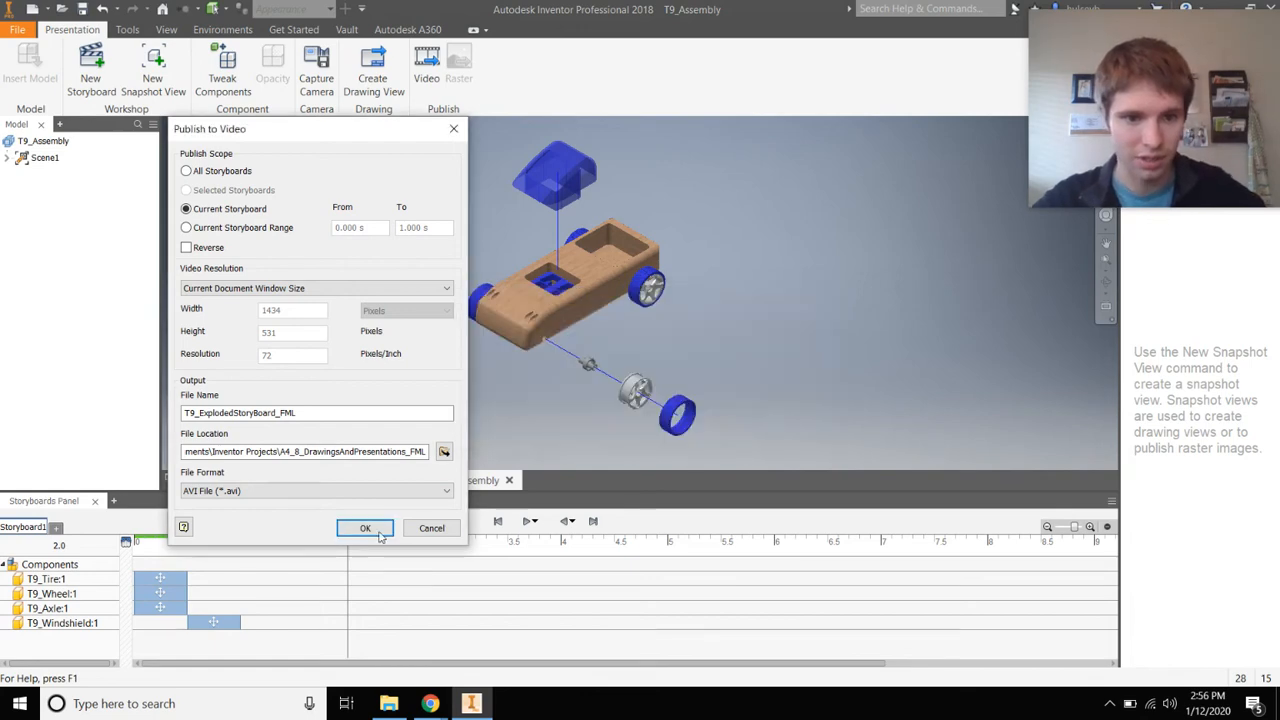
pyautogui.click(431, 528)
pyautogui.hotkey('ctrl', 's')
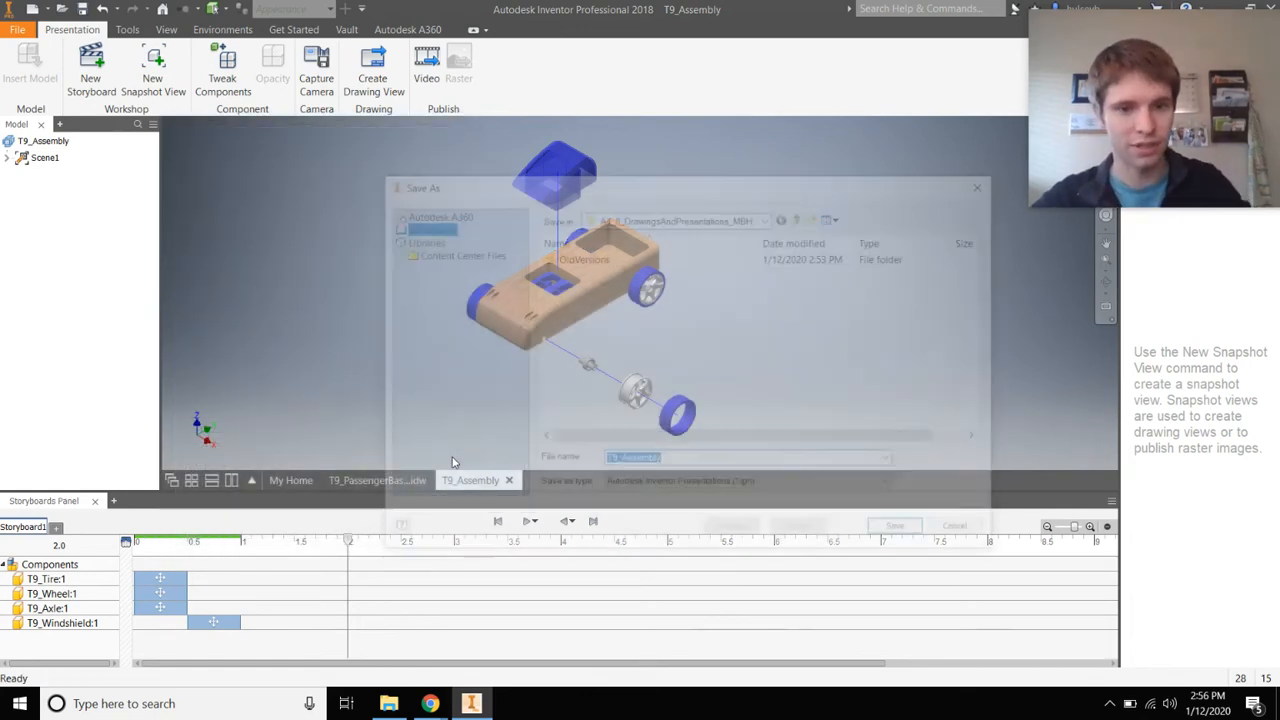
# Save the presentation as T9_Presentation_FML.ipn, approving the save of dependent files
pyautogui.click(760, 461)
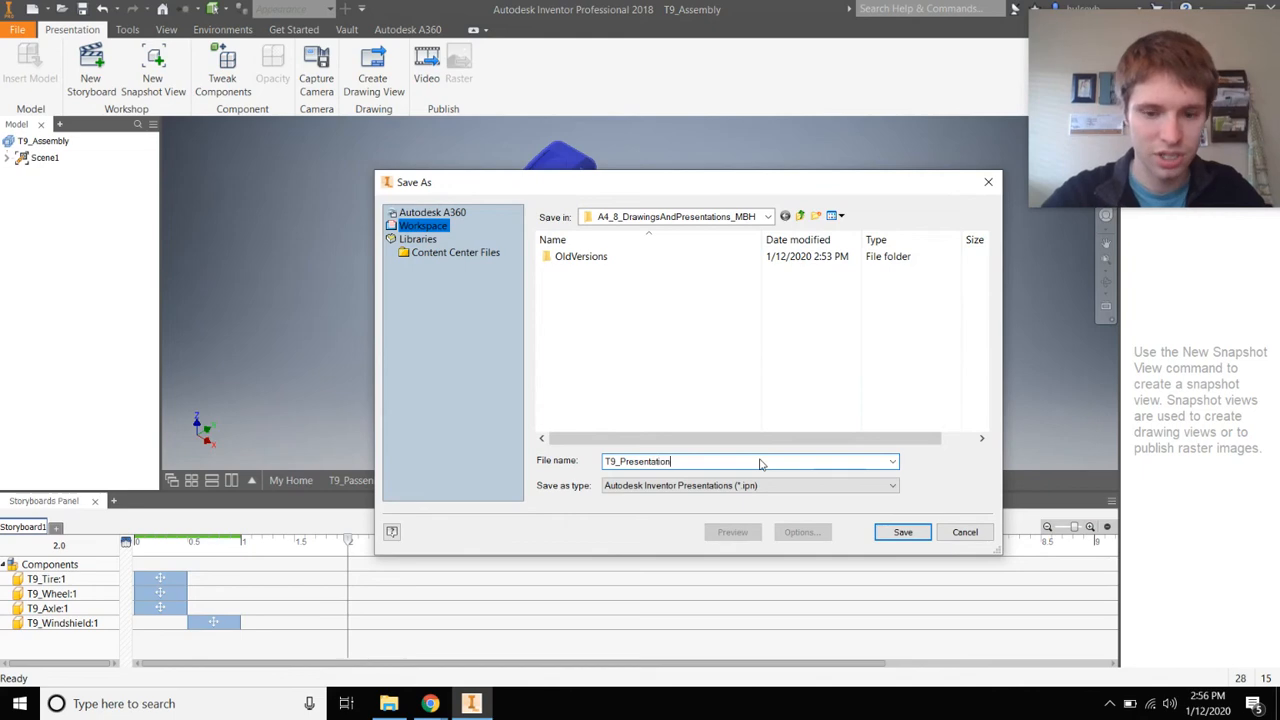
pyautogui.press('Return')
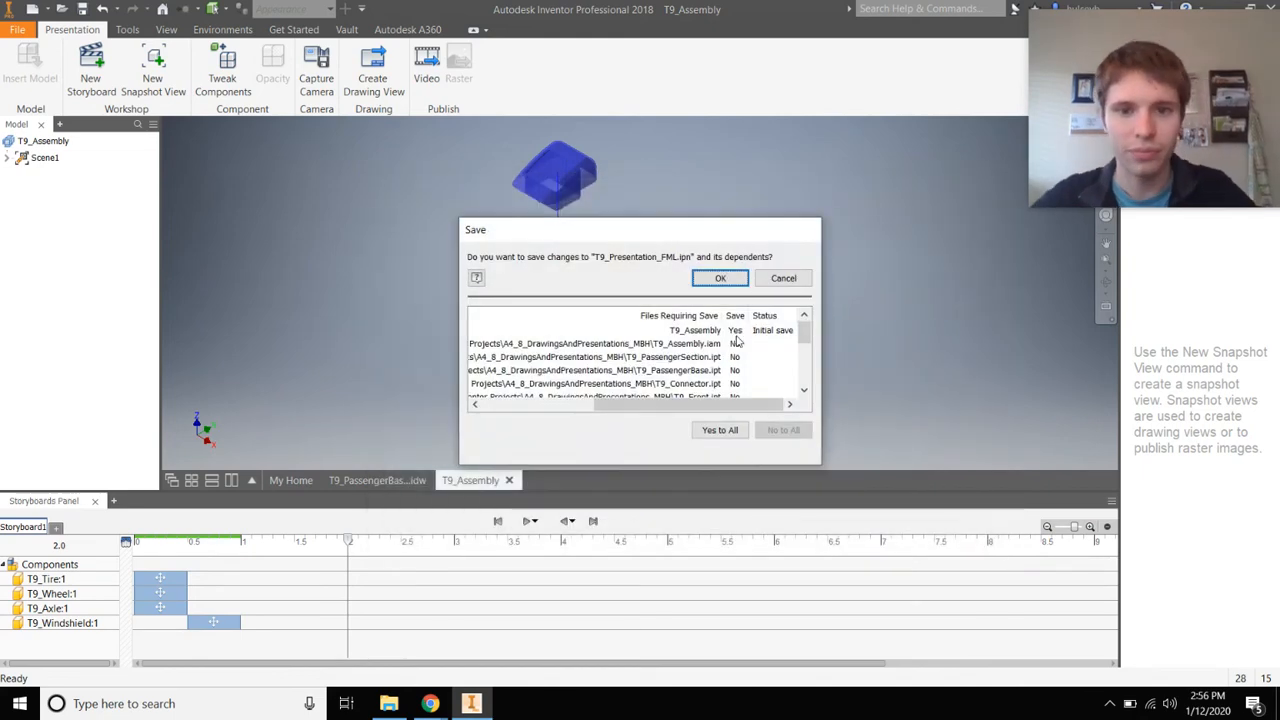
pyautogui.click(727, 279)
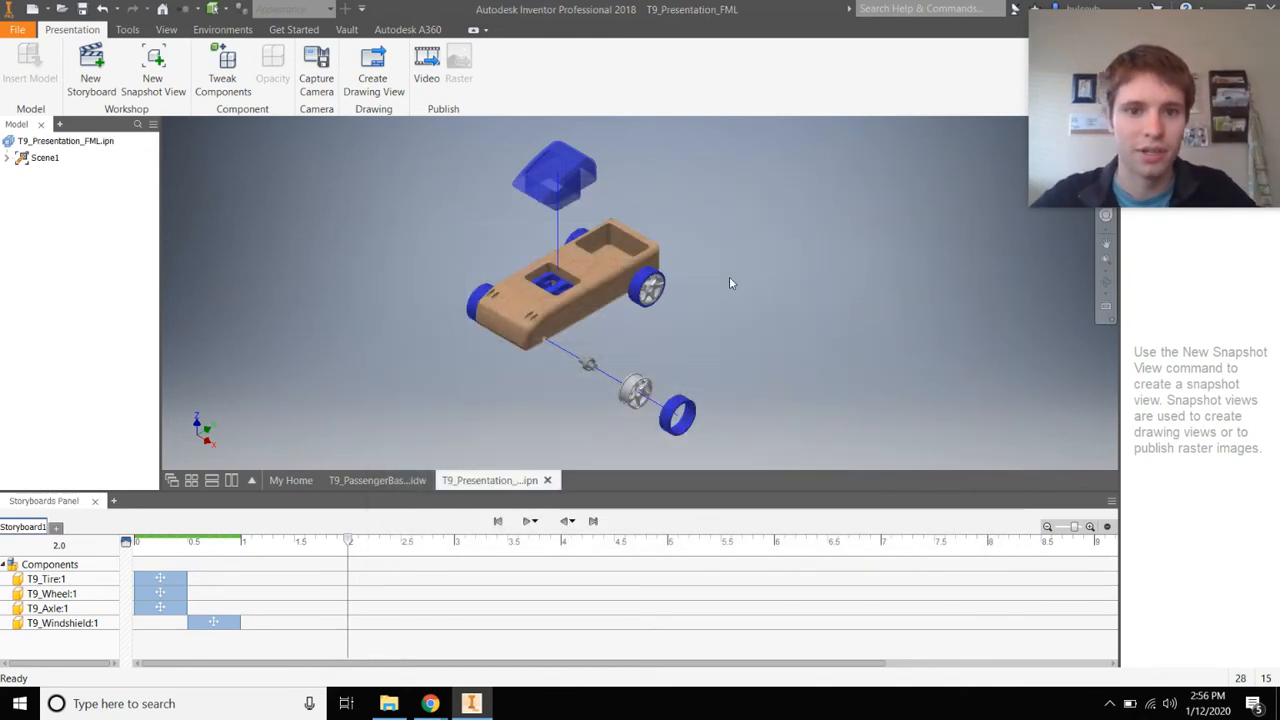
# Set the video output name to T9_Presentation_FML, dismissing the missing-path error
pyautogui.click(426, 78)
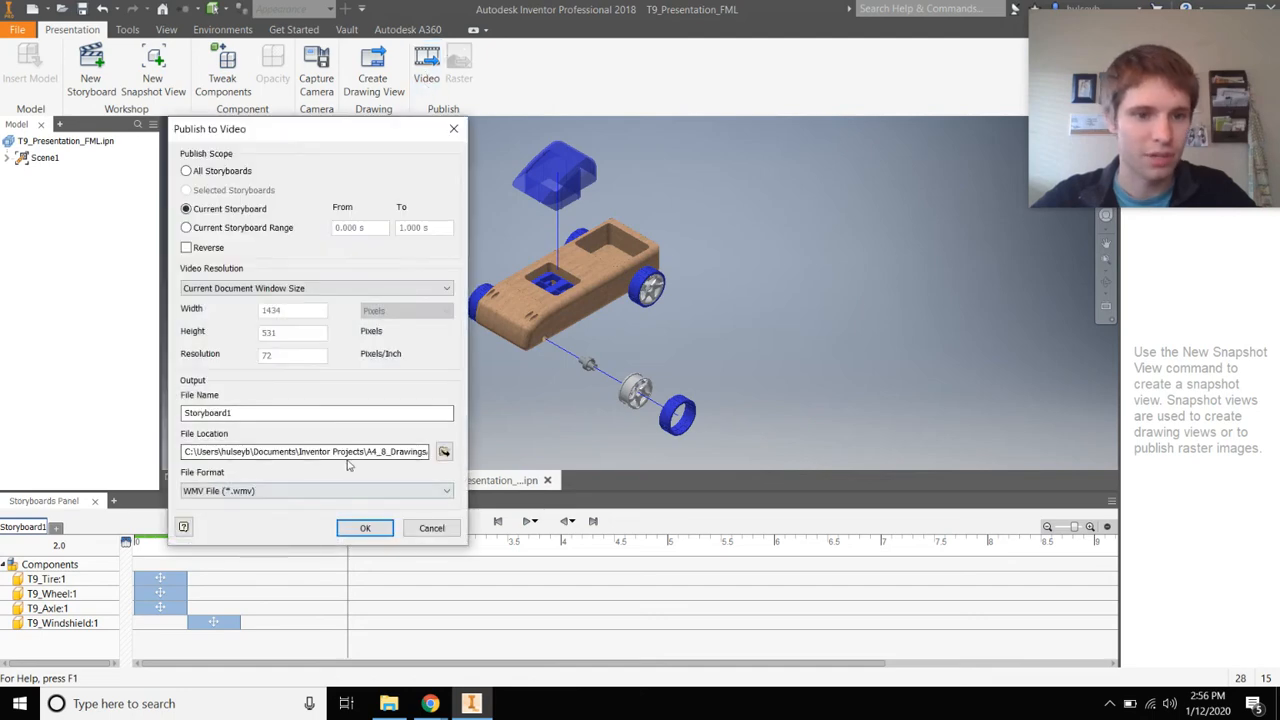
pyautogui.moveTo(246, 411); pyautogui.dragTo(73, 428)
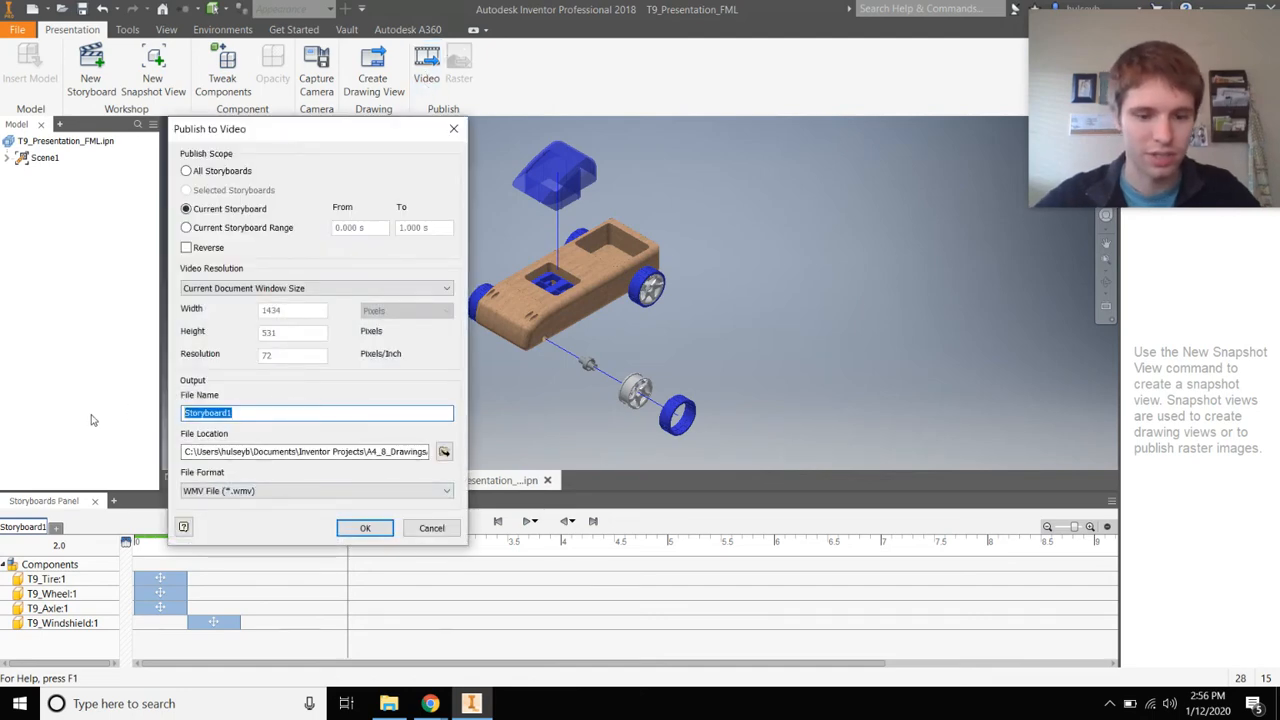
pyautogui.write('T9_Presentation_FML')
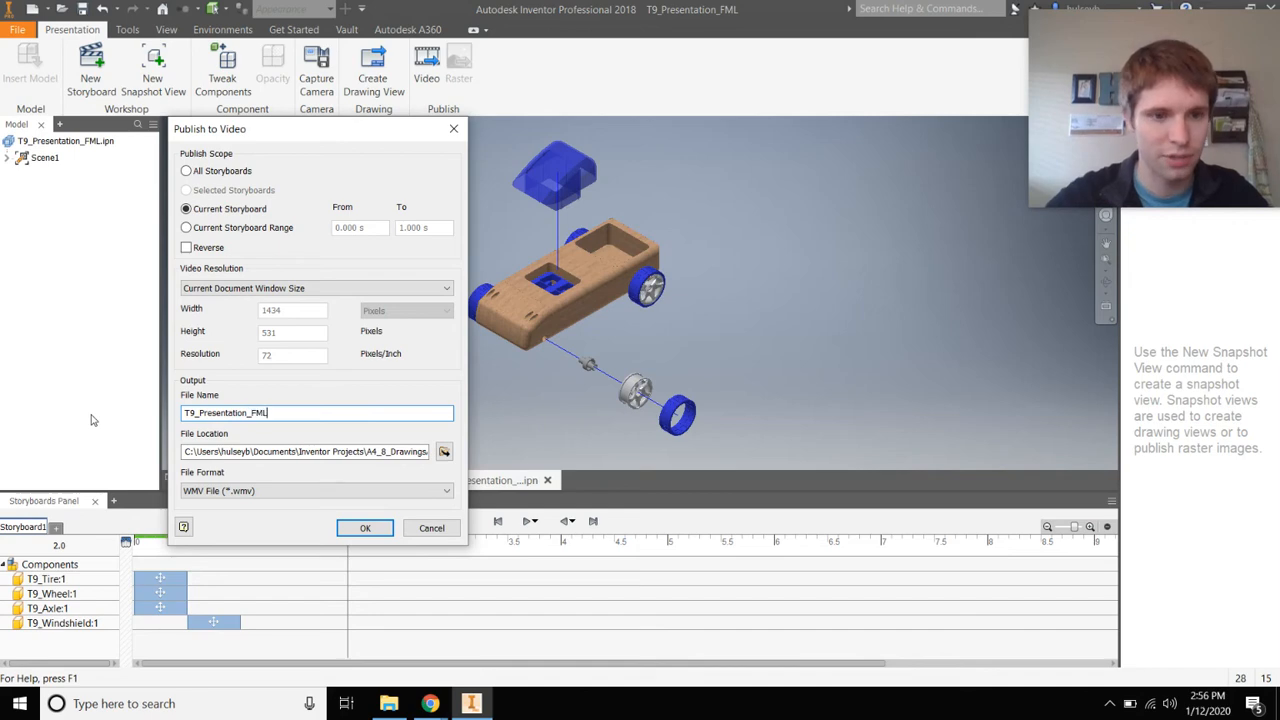
pyautogui.press('Return')
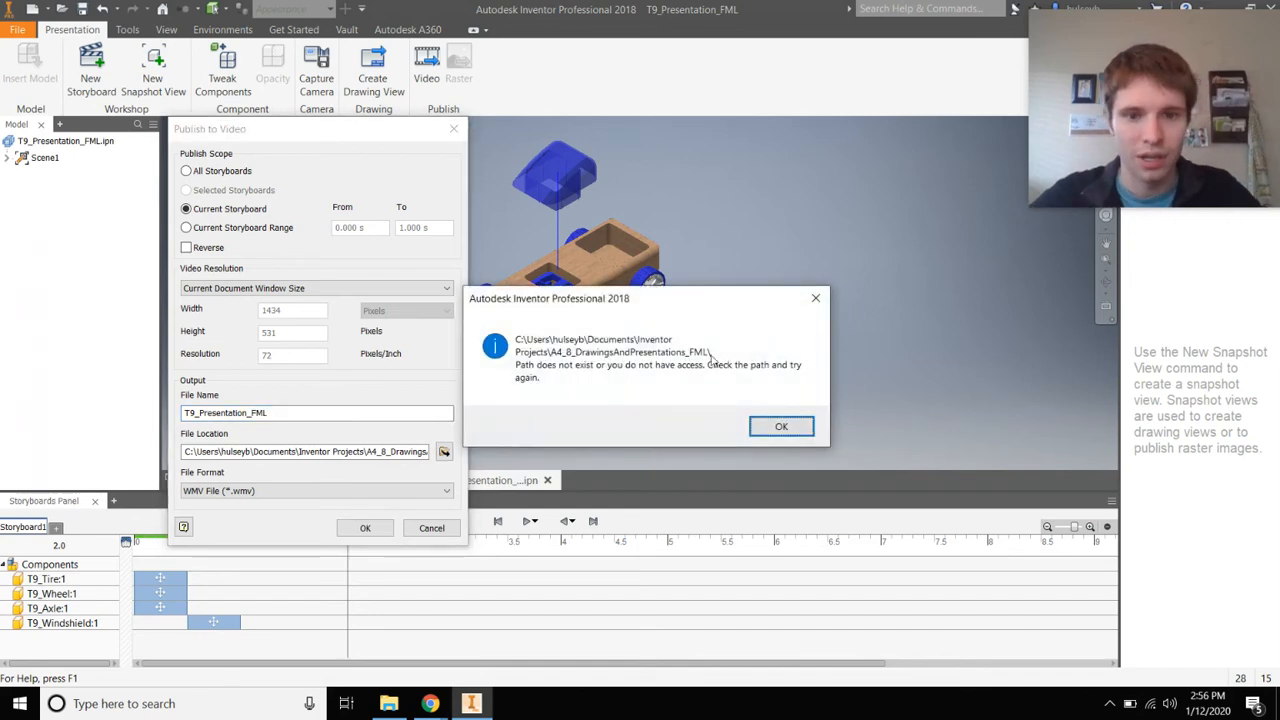
pyautogui.click(776, 426)
# Choose the Desktop as the output folder and publish the WMV video
pyautogui.click(444, 452)
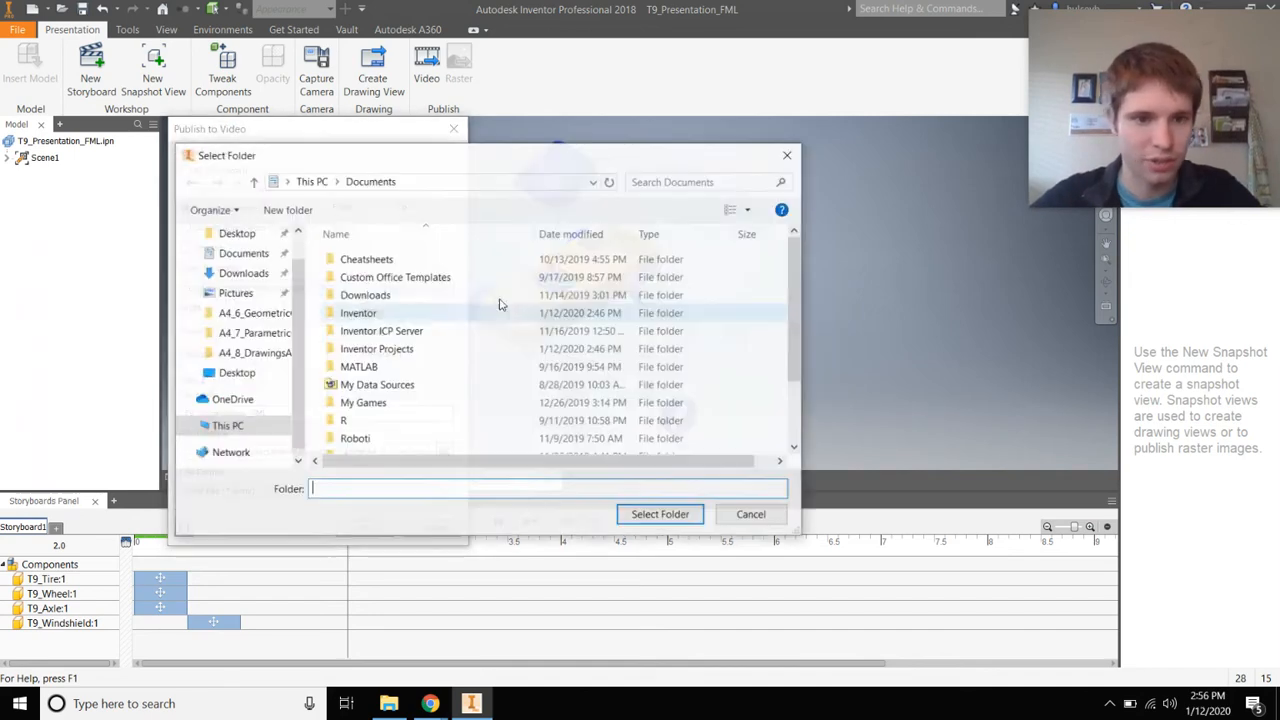
pyautogui.click(236, 373)
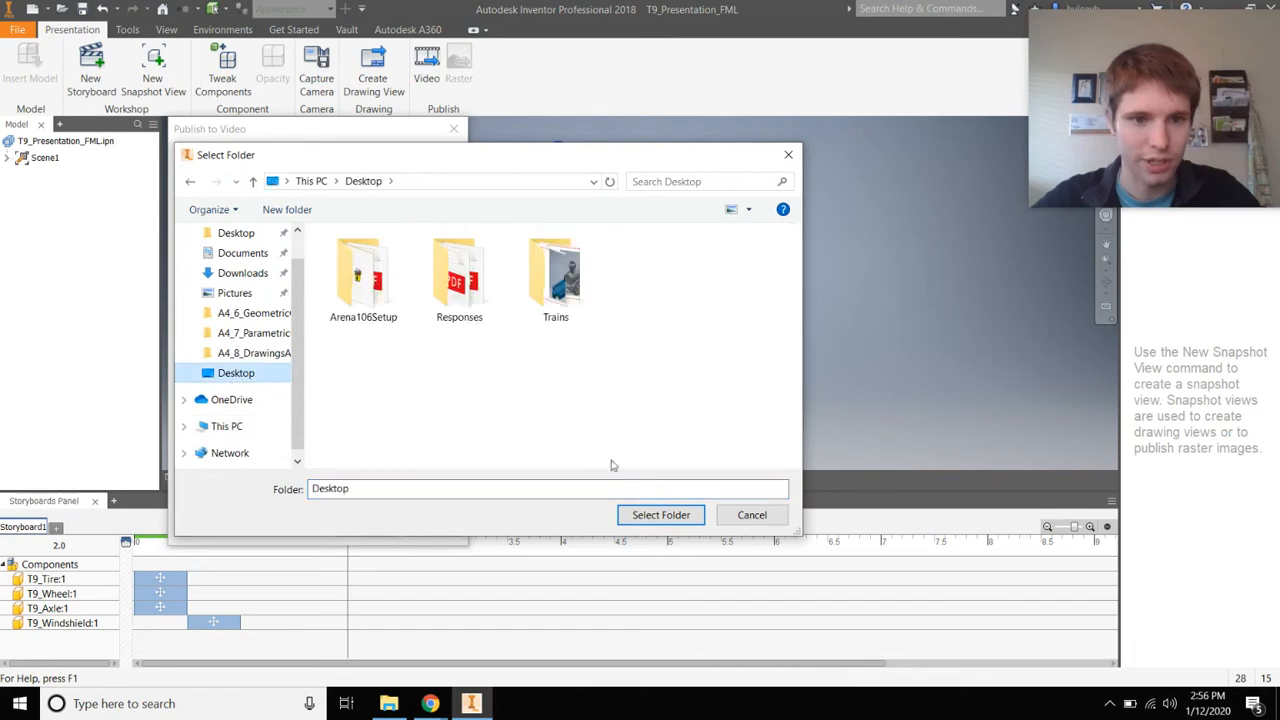
pyautogui.click(632, 518)
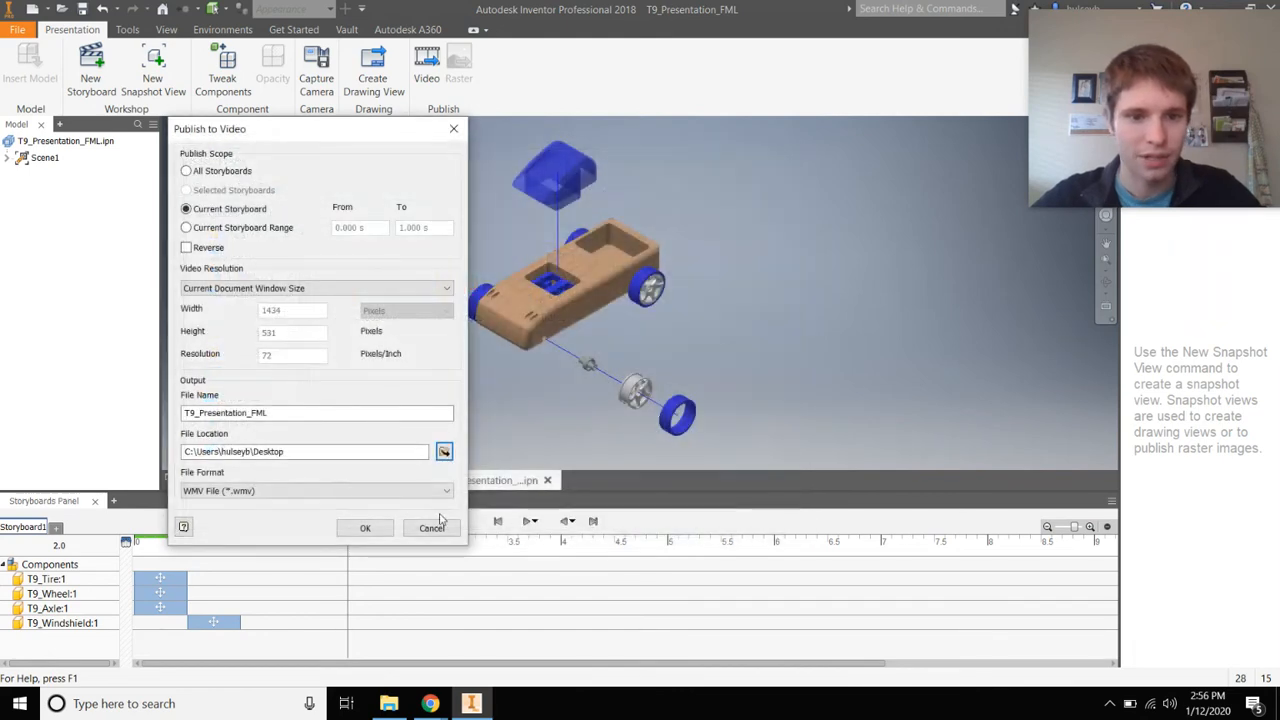
pyautogui.click(365, 527)
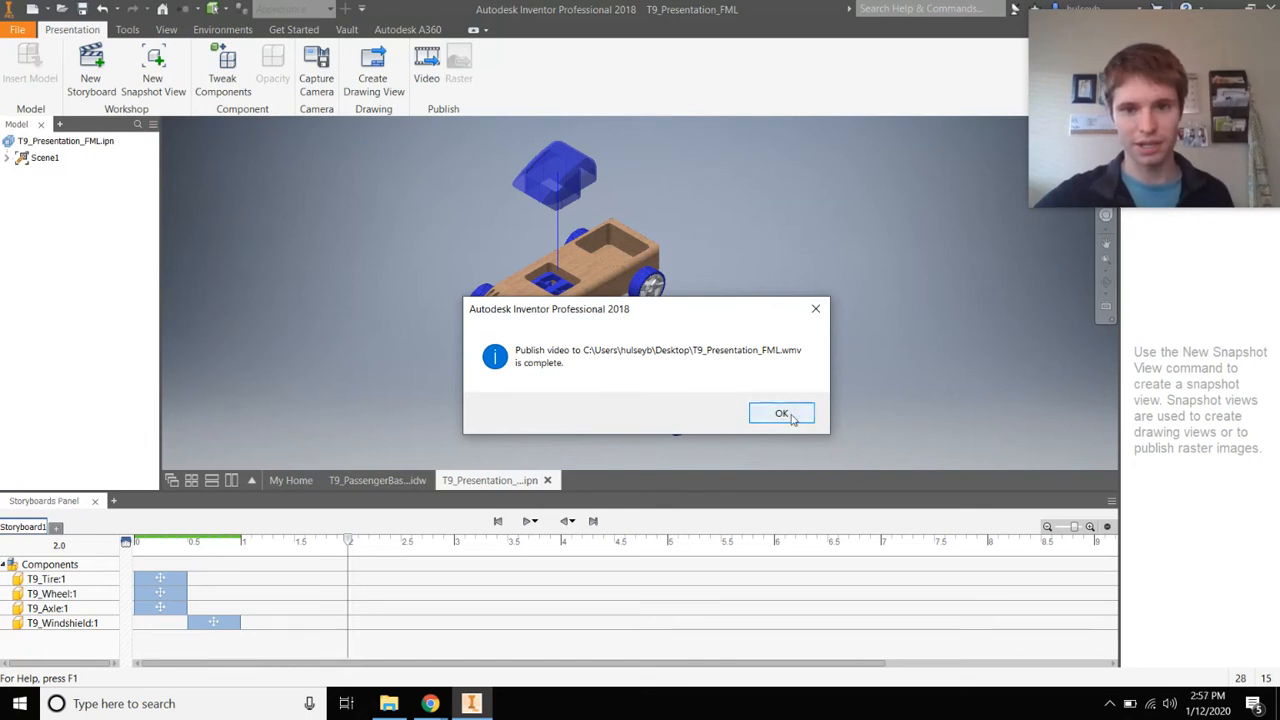
# Acknowledge the publish completion and capture a camera action turned to the car's other side
pyautogui.click(786, 414)
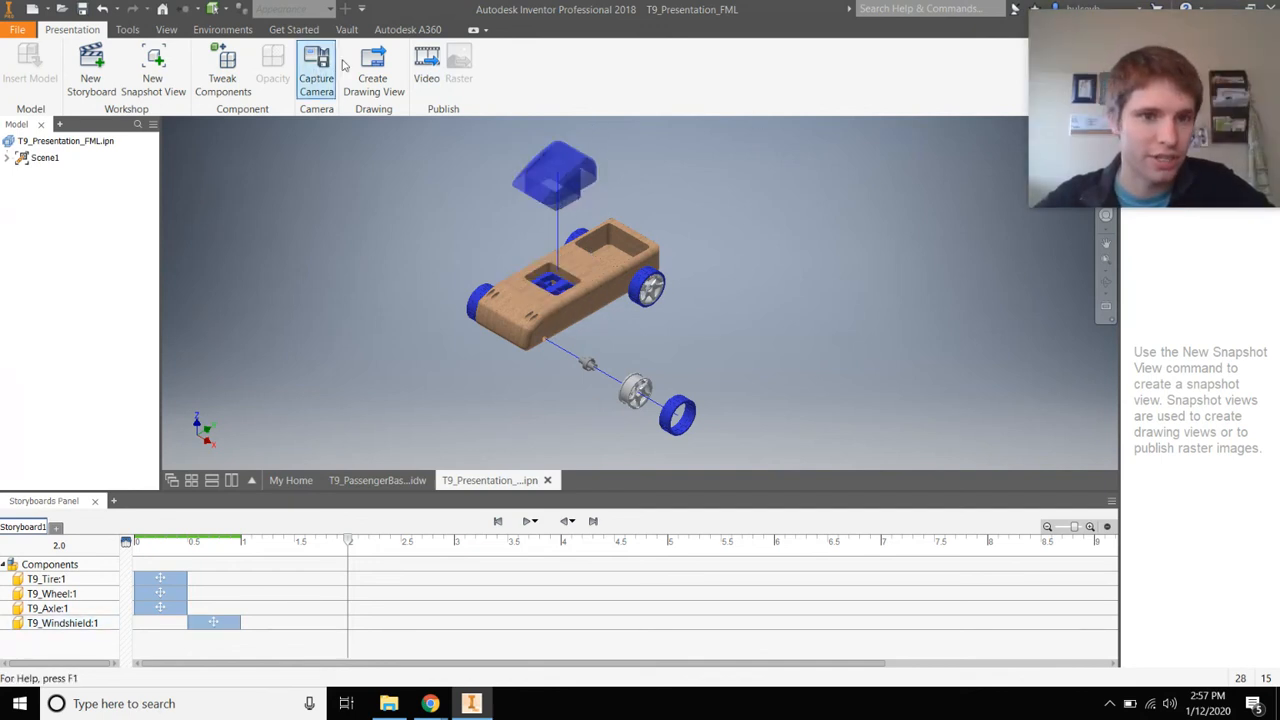
pyautogui.click(316, 80)
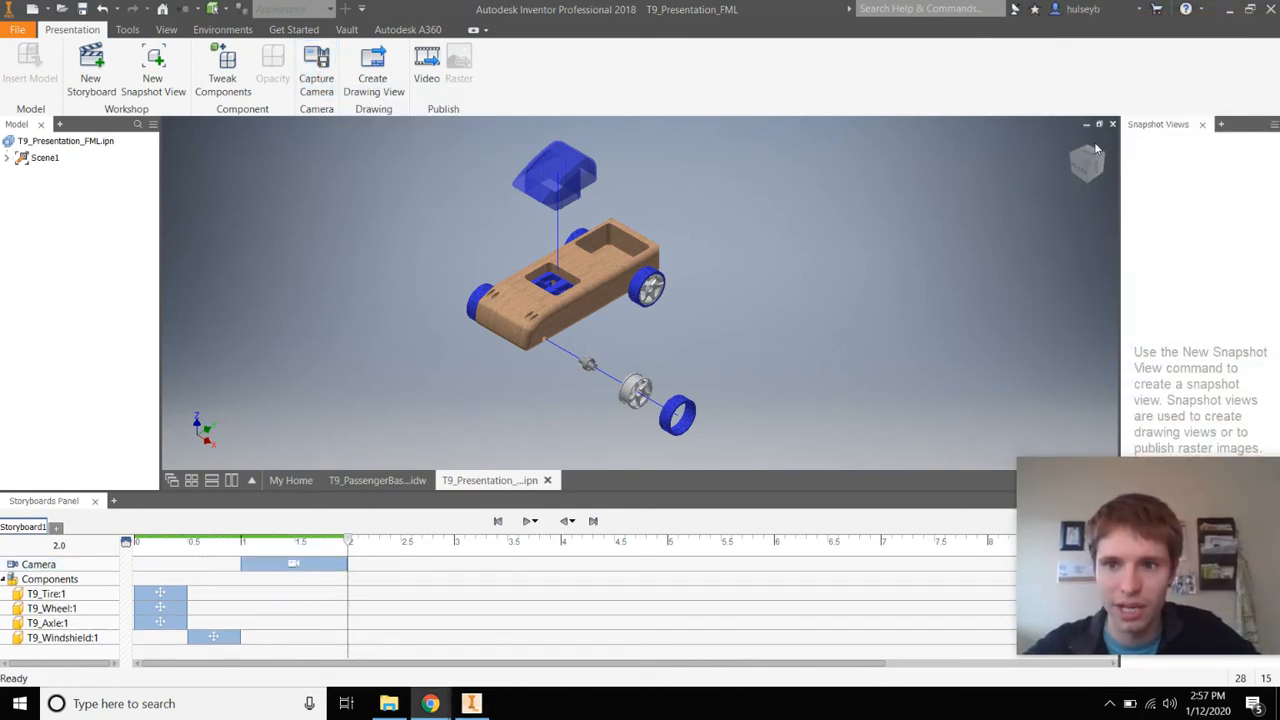
pyautogui.click(1088, 150)
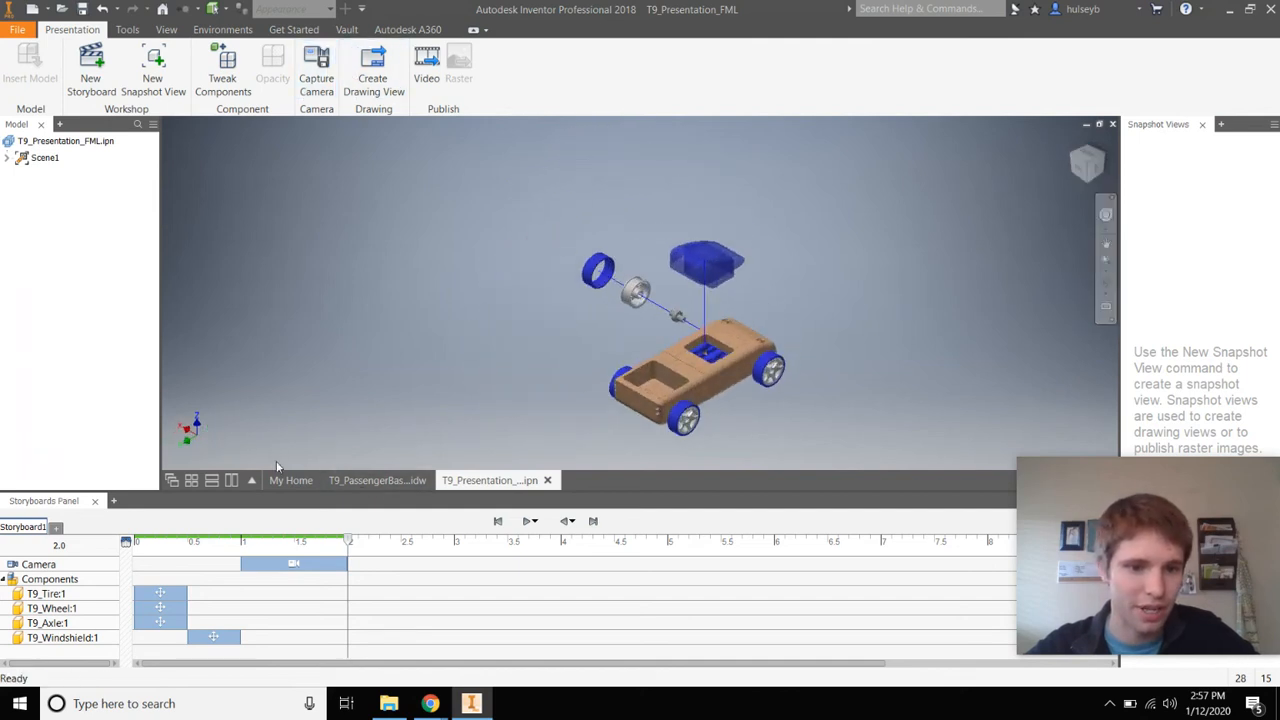
# Select the camera action, rewind the storyboard, and play the animation from the start
pyautogui.click(296, 570)
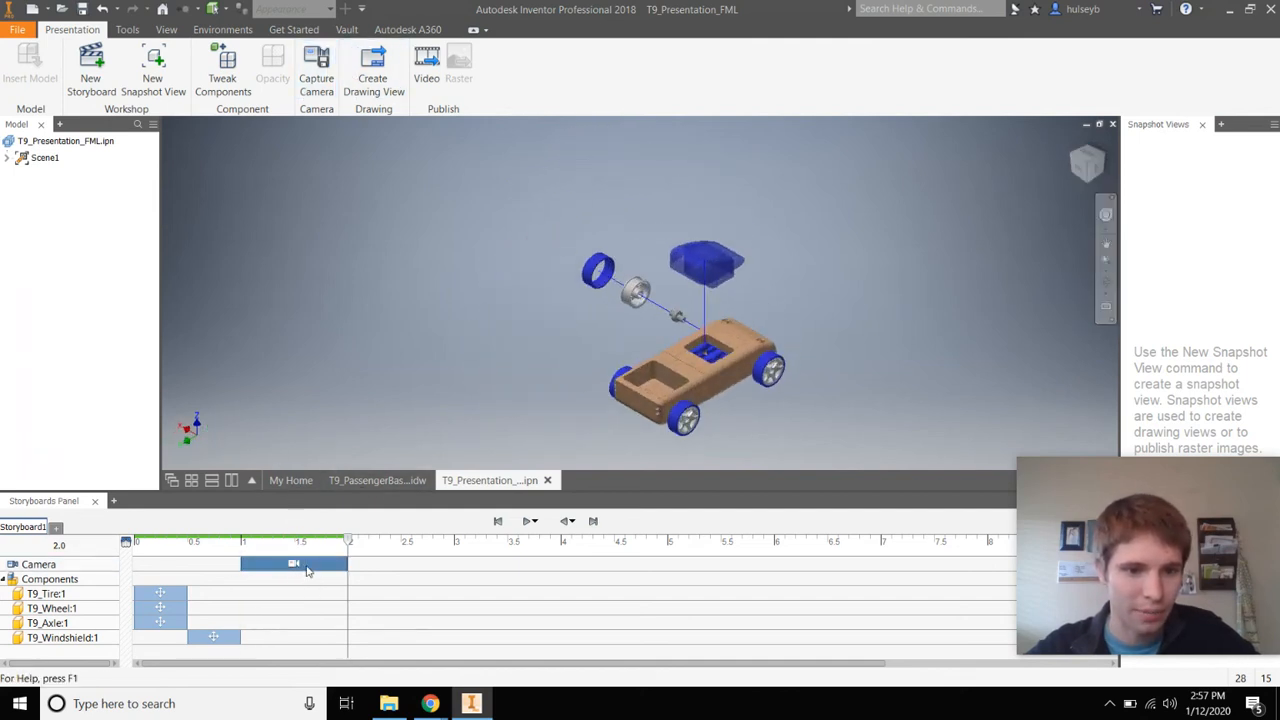
pyautogui.click(140, 546)
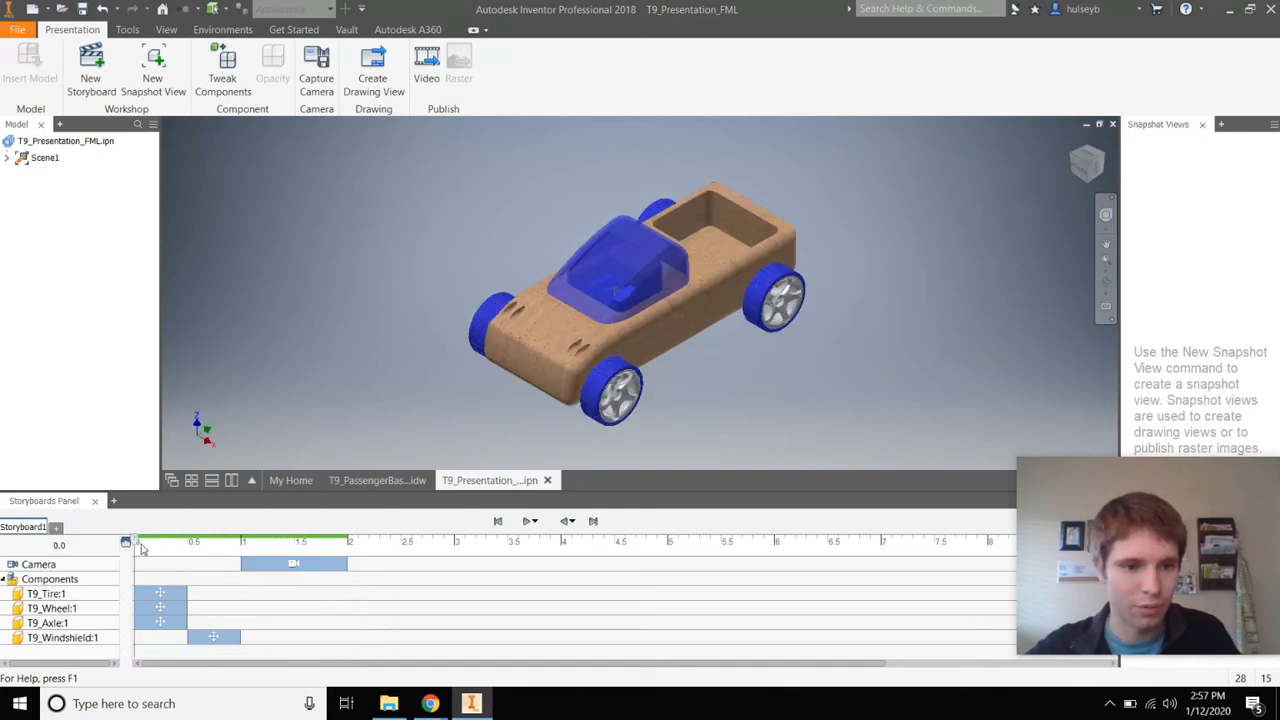
pyautogui.click(524, 522)
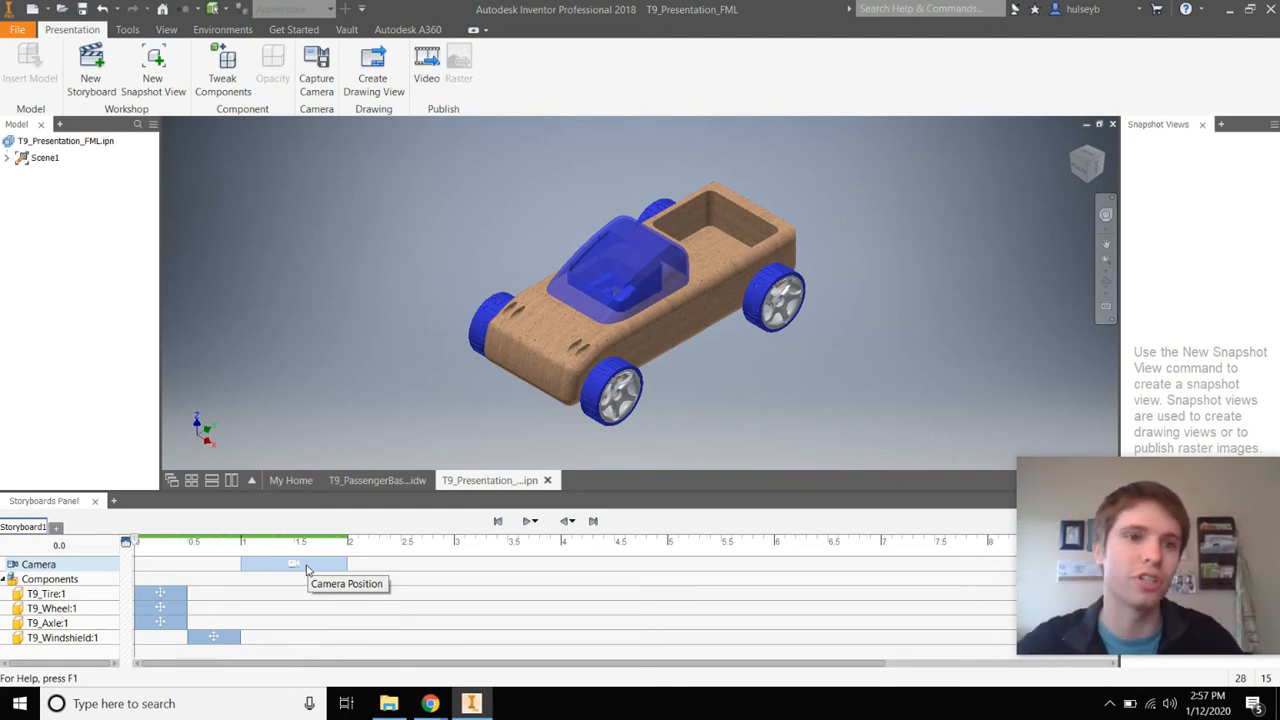
pyautogui.click(395, 706)
# Show the desktop, move the video file aside, and snap Chrome with Google Drive to the right half
pyautogui.moveTo(430, 703)
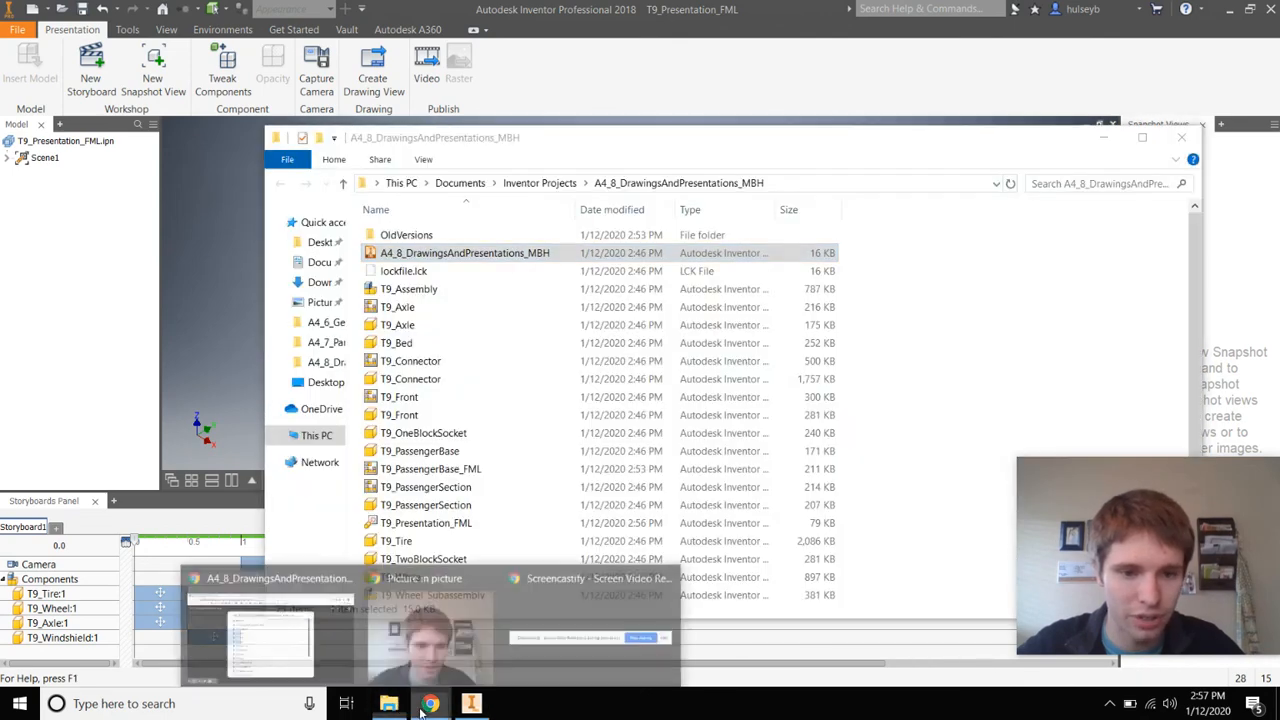
pyautogui.press('super+d')
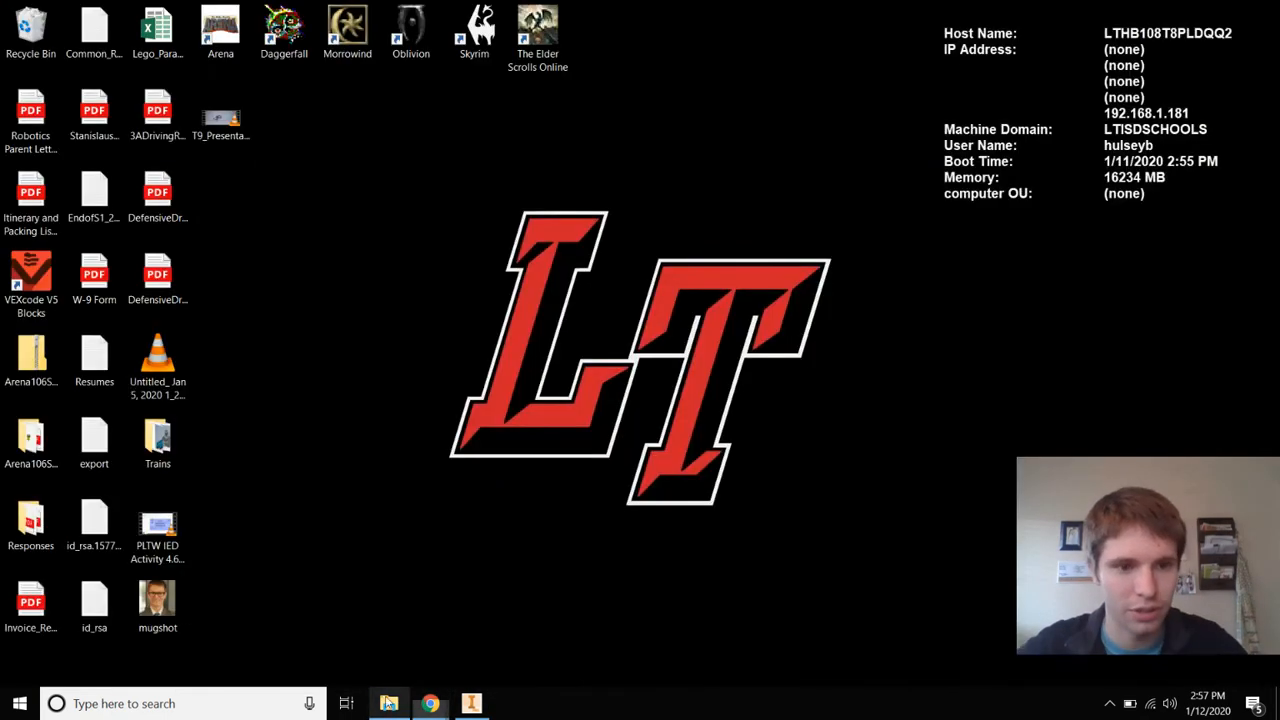
pyautogui.moveTo(157, 378); pyautogui.dragTo(380, 312)
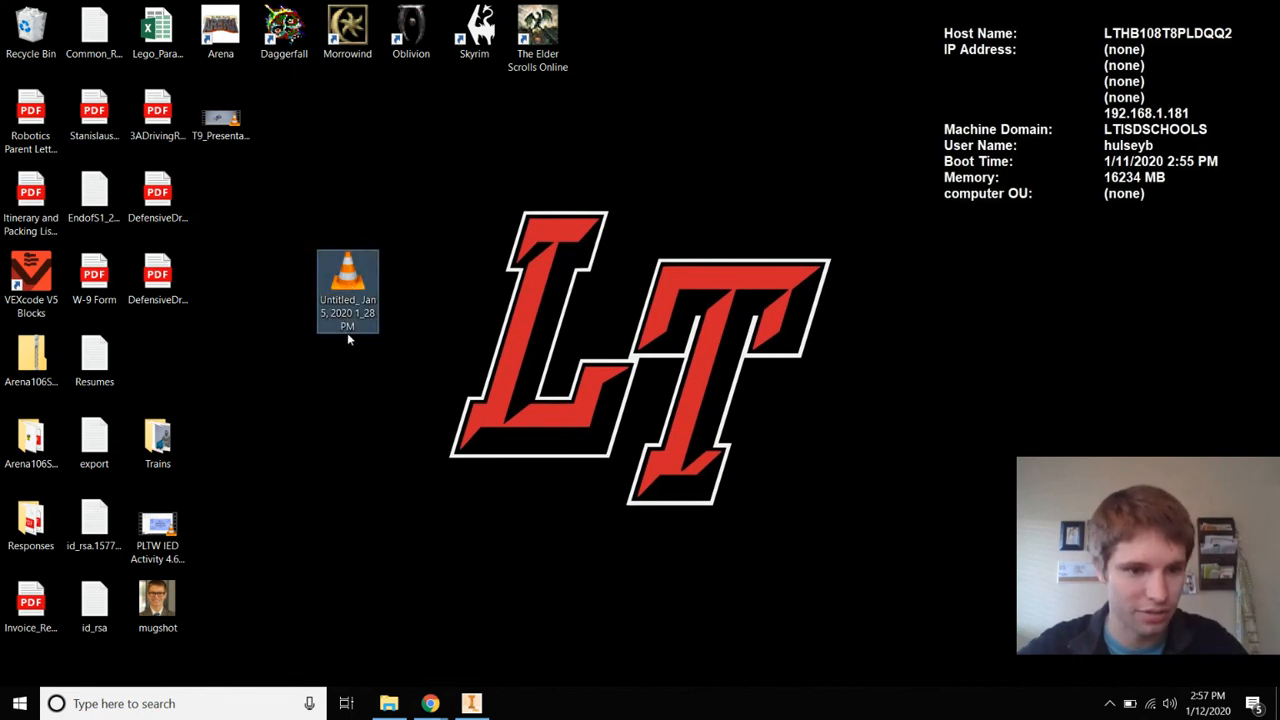
pyautogui.click(289, 625)
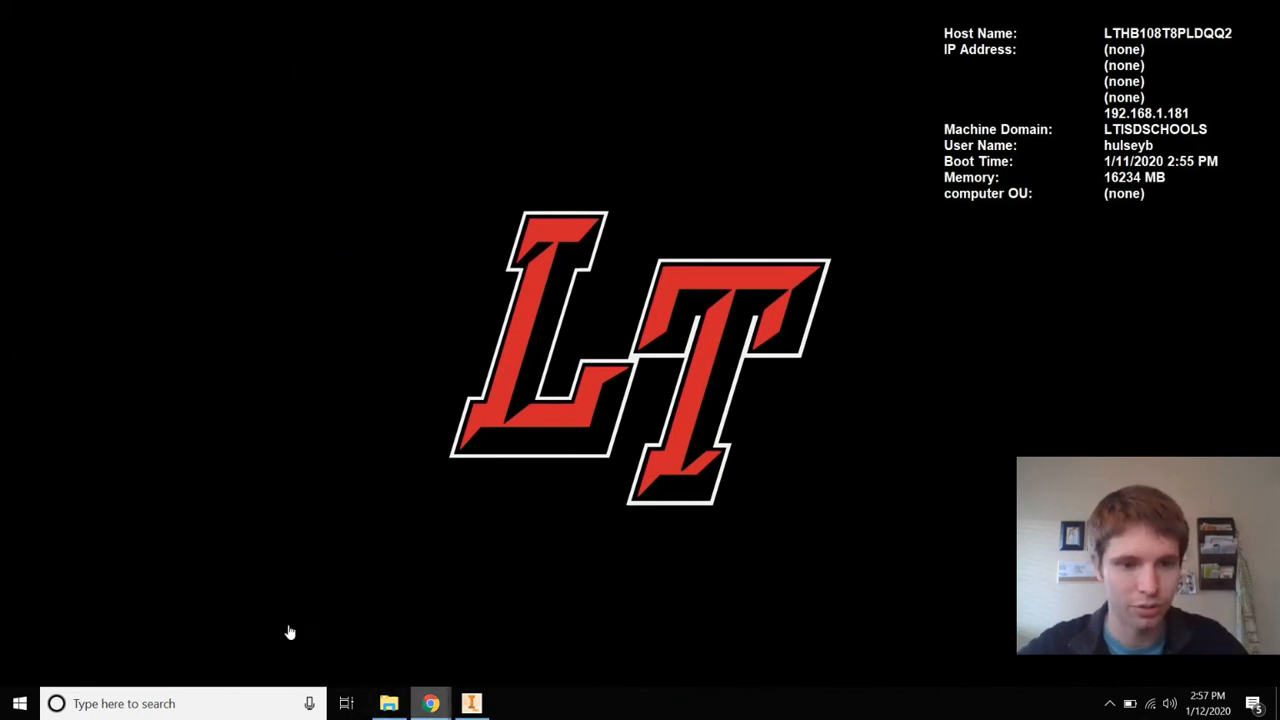
pyautogui.press('super+Right')
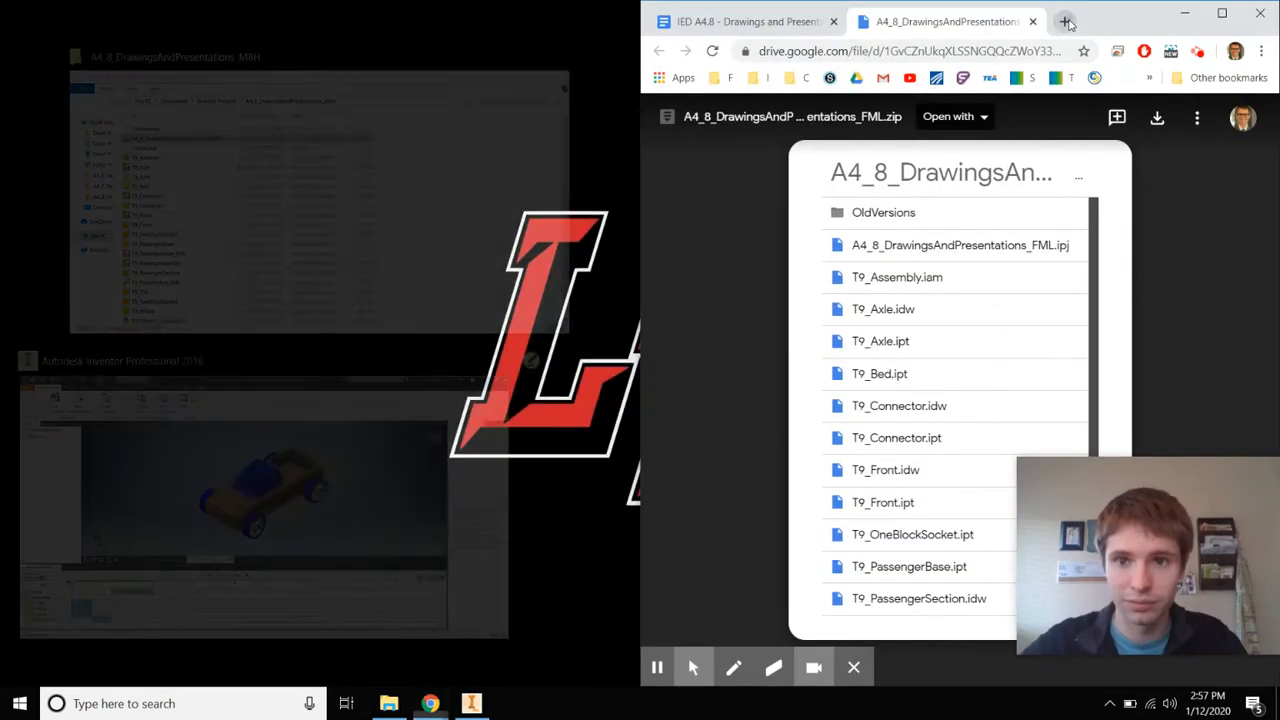
# In a new tab, open My Drive > IED > Unit 4 > L4.8 and drag the desktop video in
pyautogui.click(1066, 21)
pyautogui.click(856, 77)
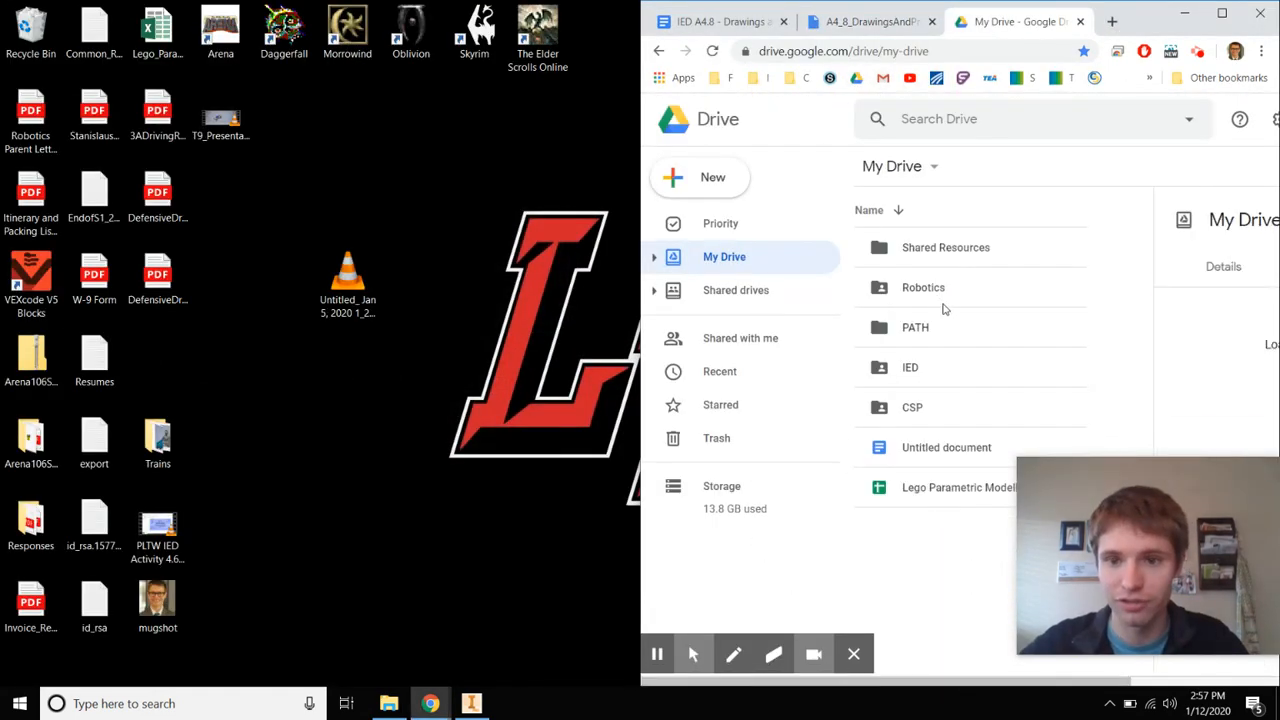
pyautogui.doubleClick(932, 367)
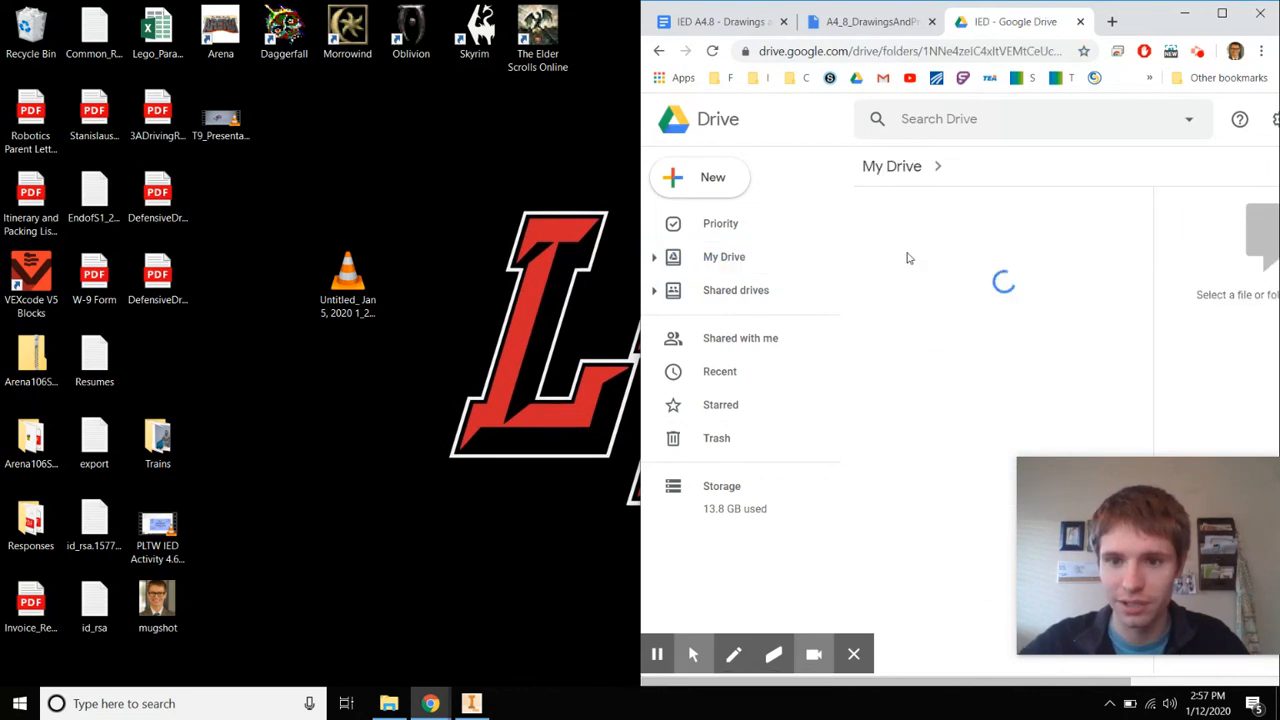
pyautogui.doubleClick(922, 250)
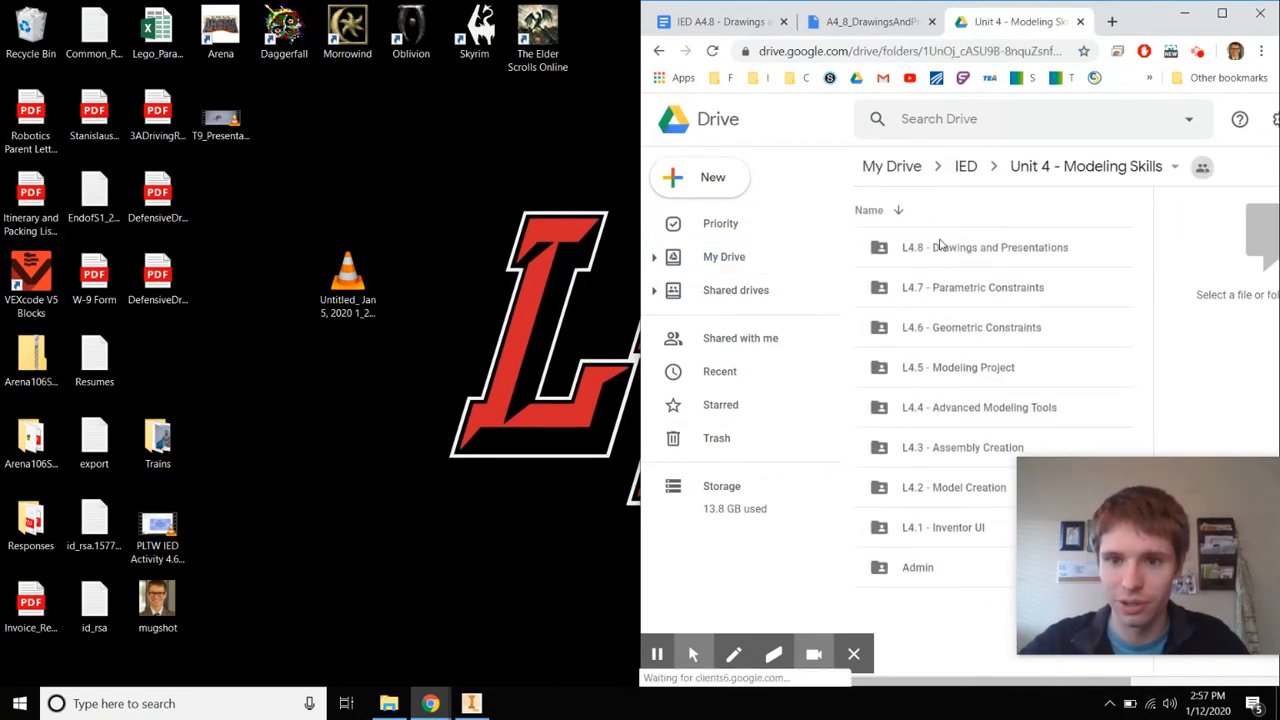
pyautogui.click(943, 250)
pyautogui.doubleClick(943, 250)
pyautogui.moveTo(345, 280); pyautogui.dragTo(983, 416)
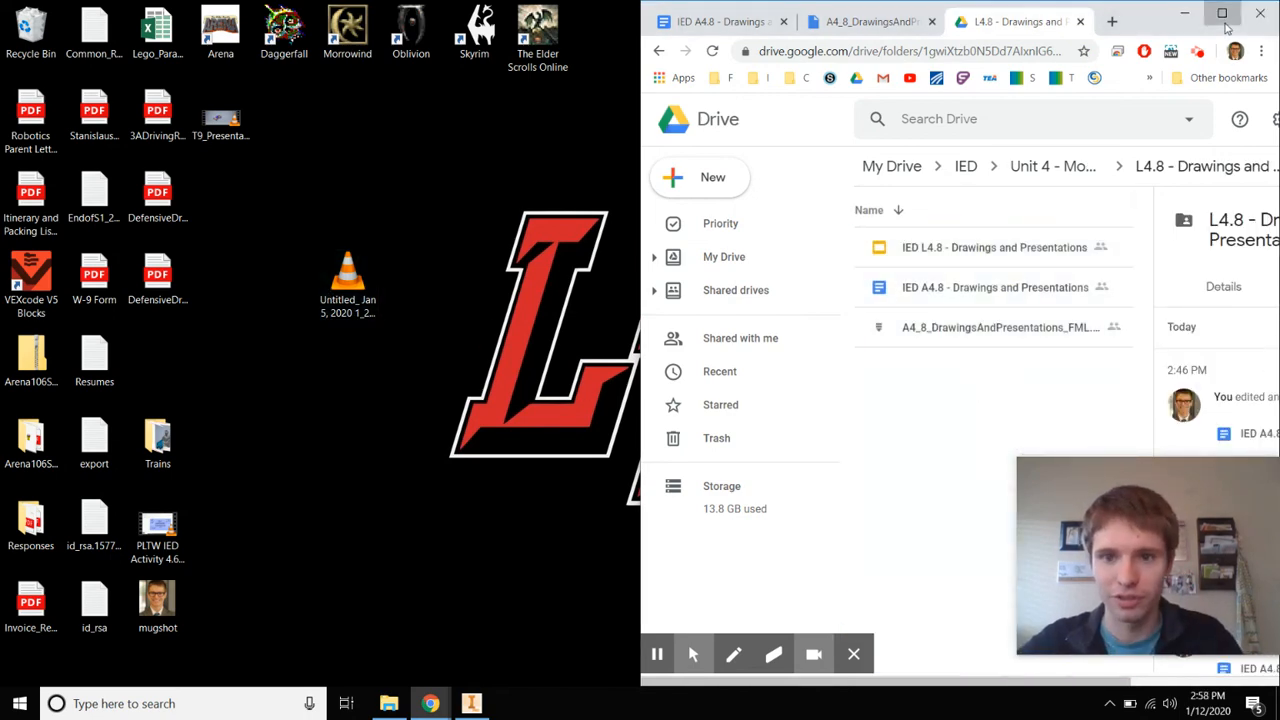
pyautogui.click(1221, 13)
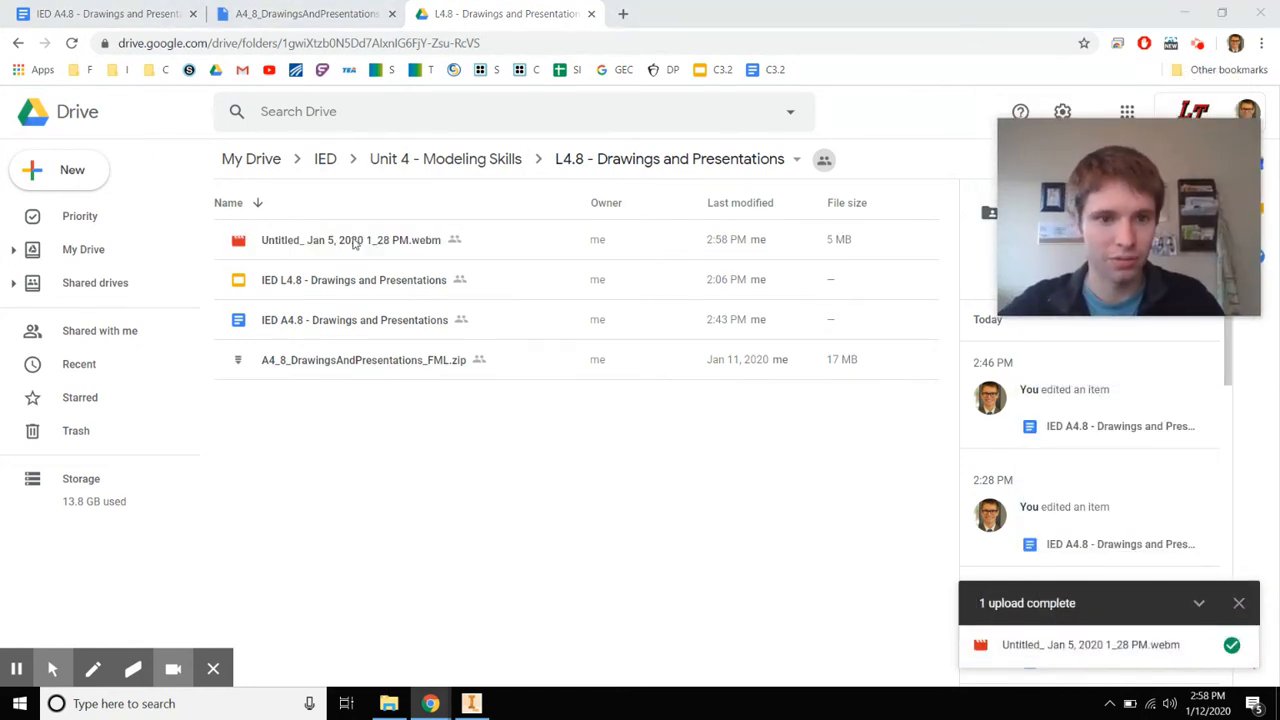
# Change the webm video's link sharing to Public on the web and save
pyautogui.rightClick(354, 244)
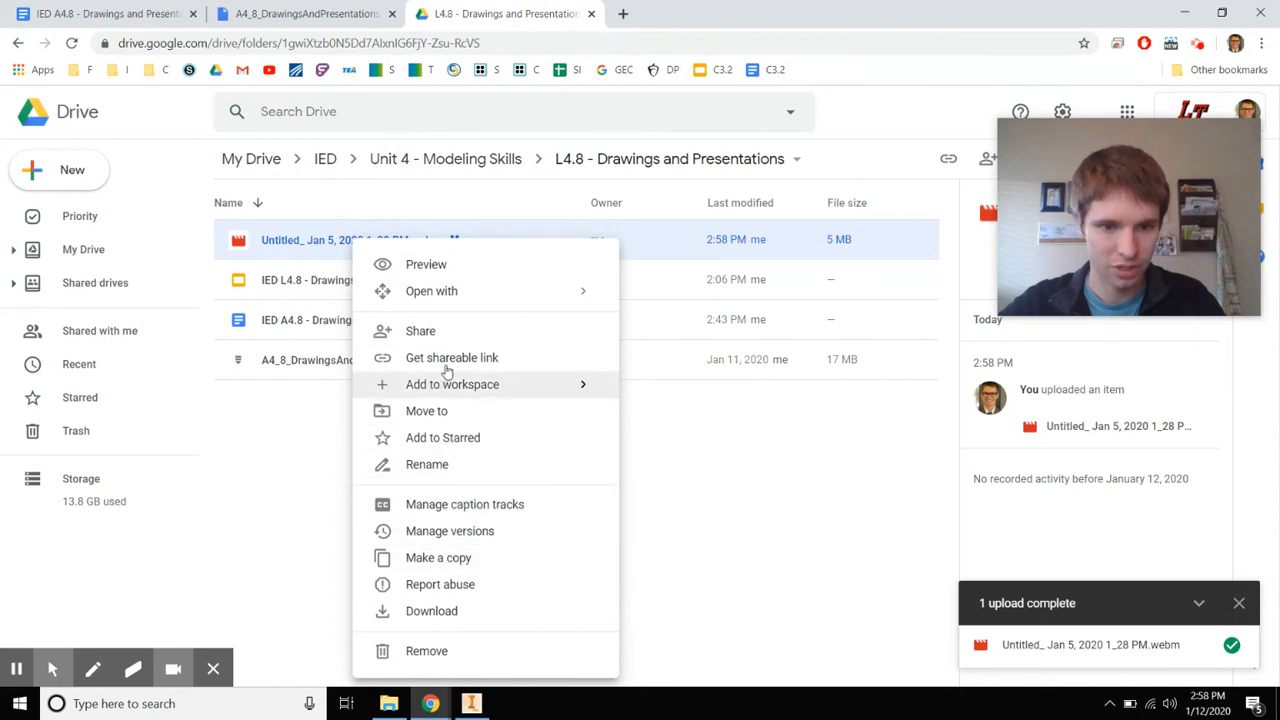
pyautogui.click(457, 335)
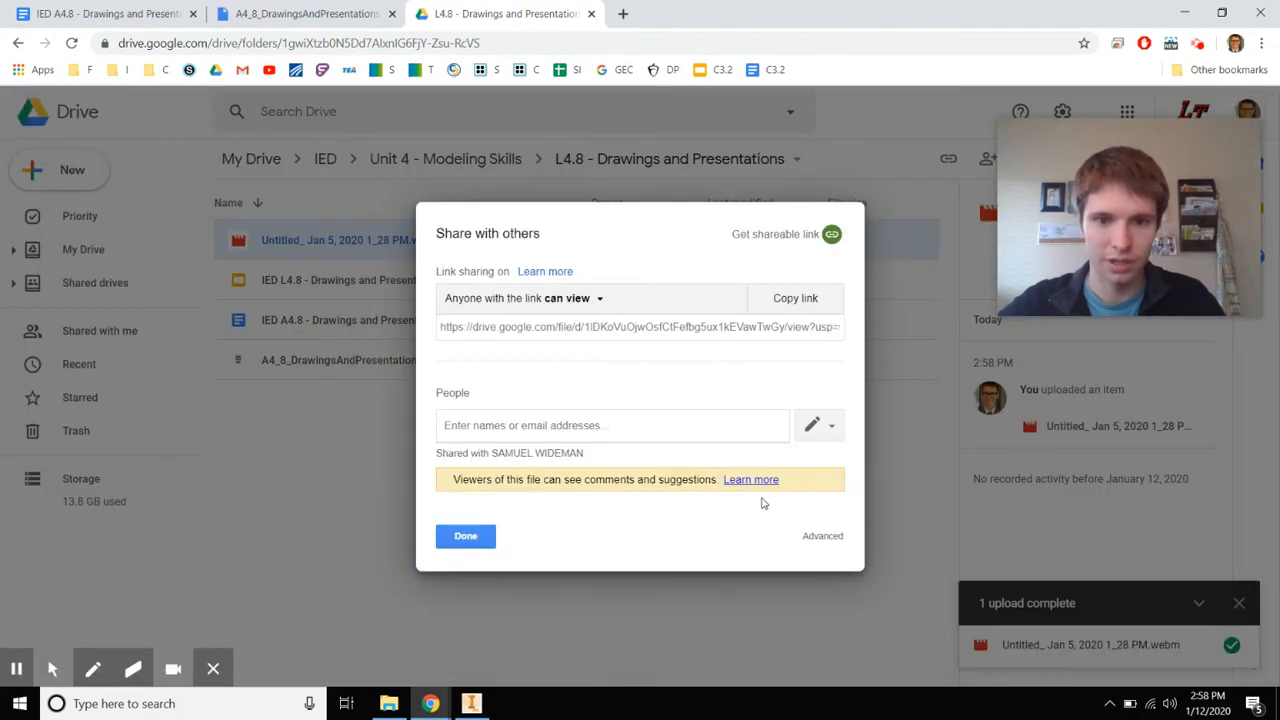
pyautogui.click(810, 424)
pyautogui.click(778, 457)
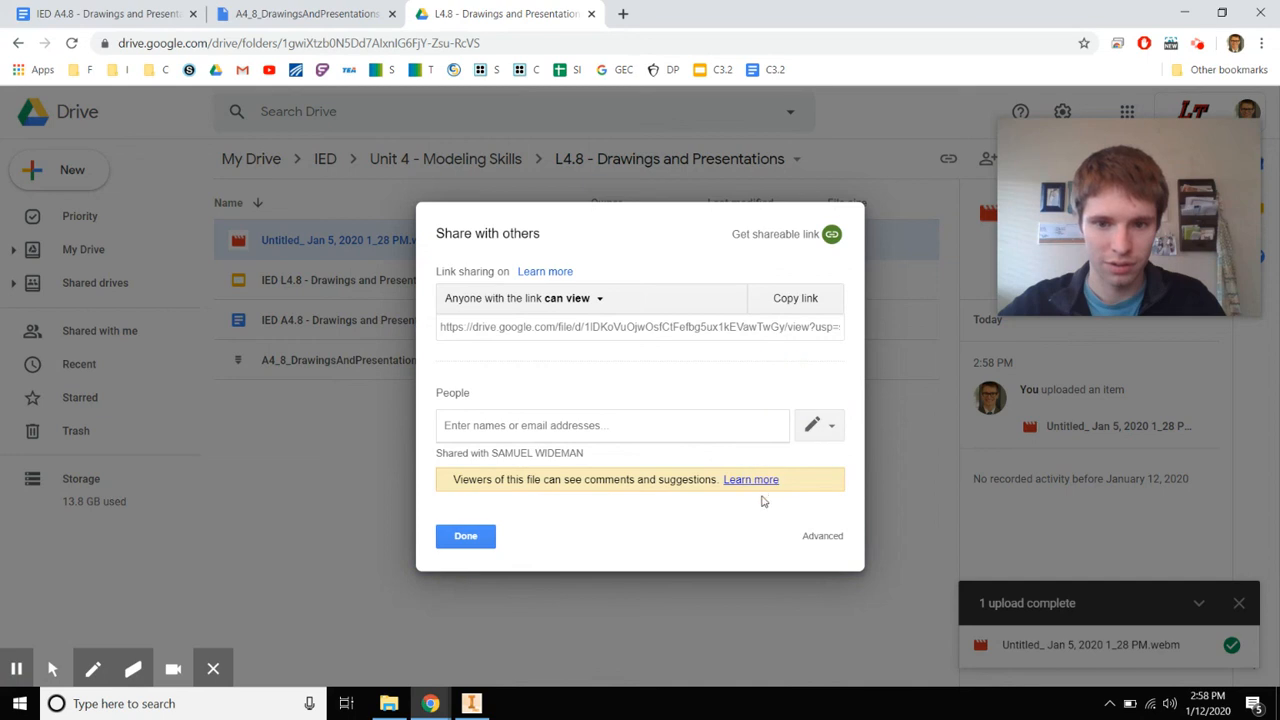
pyautogui.click(816, 540)
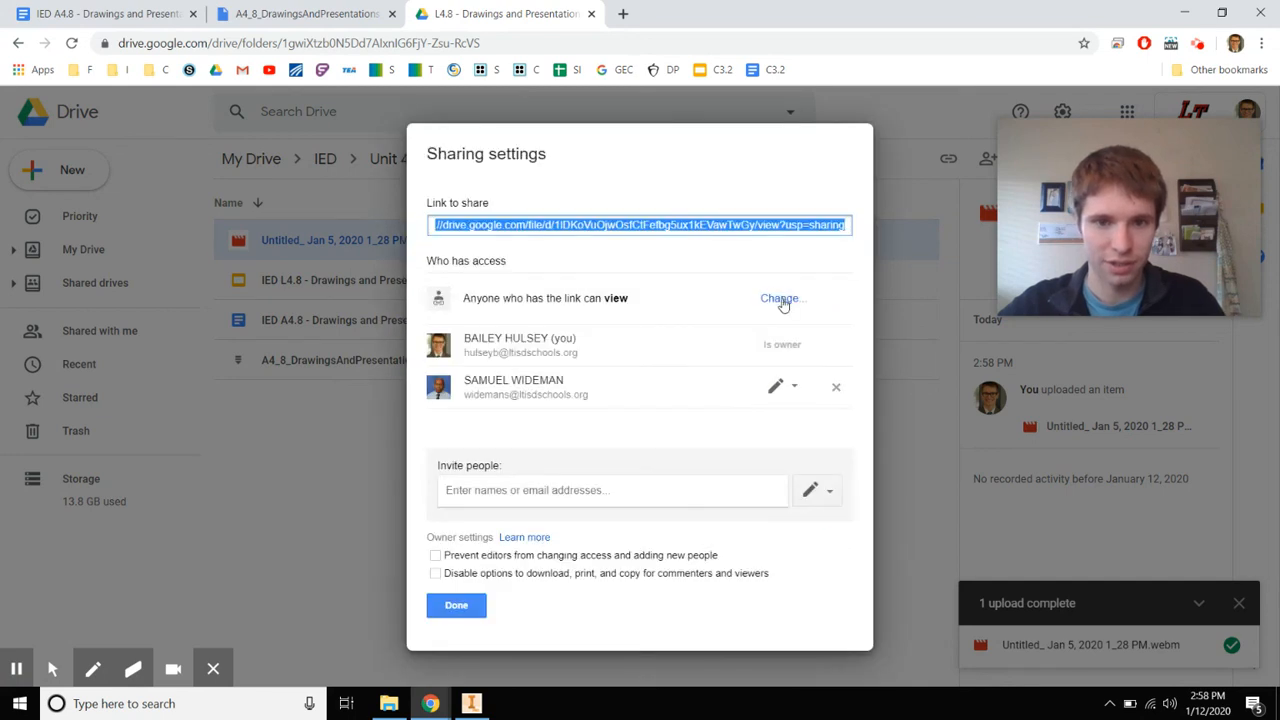
pyautogui.click(781, 299)
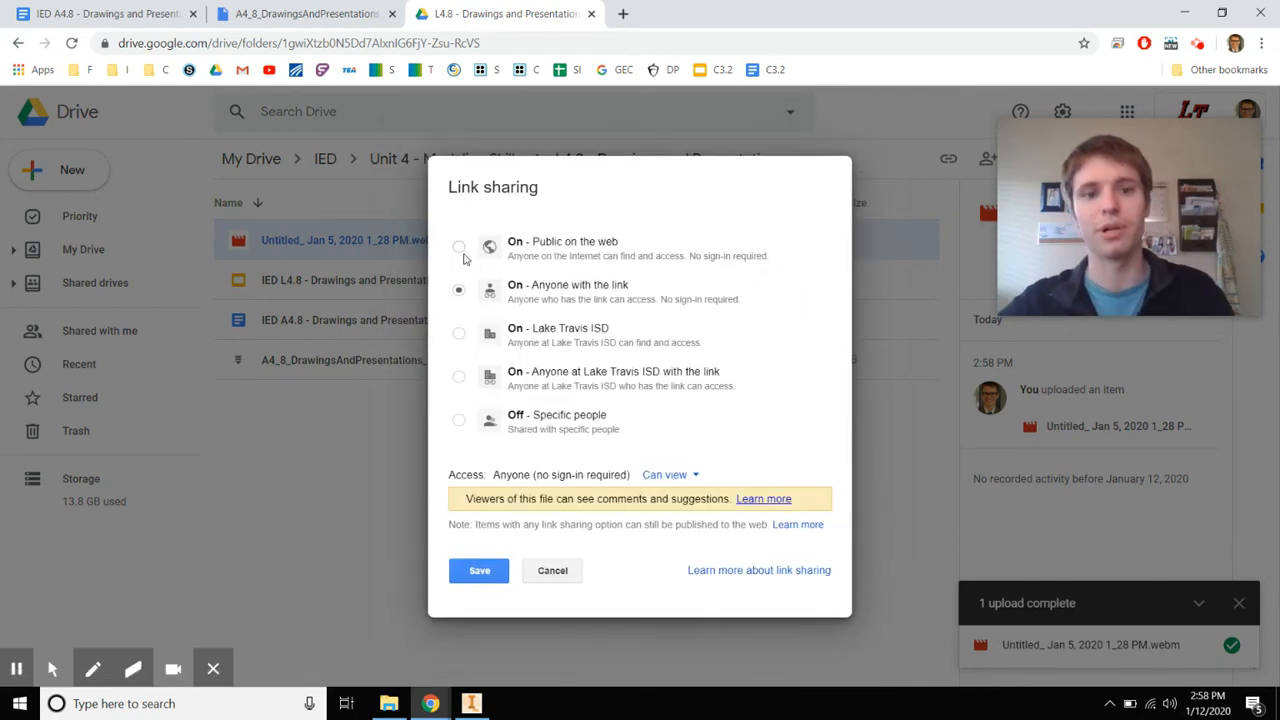
pyautogui.click(460, 249)
pyautogui.click(495, 571)
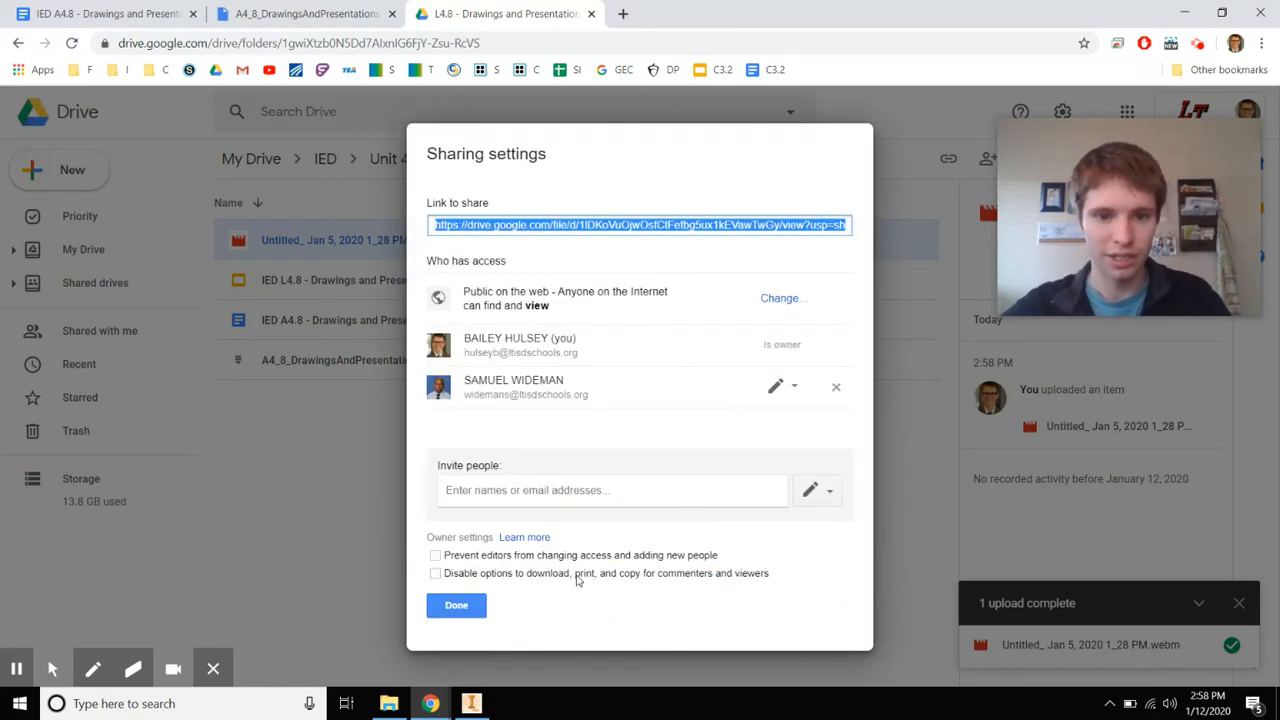
pyautogui.click(456, 605)
# Copy the video's shareable link and return to the IED A4.8 document
pyautogui.rightClick(421, 242)
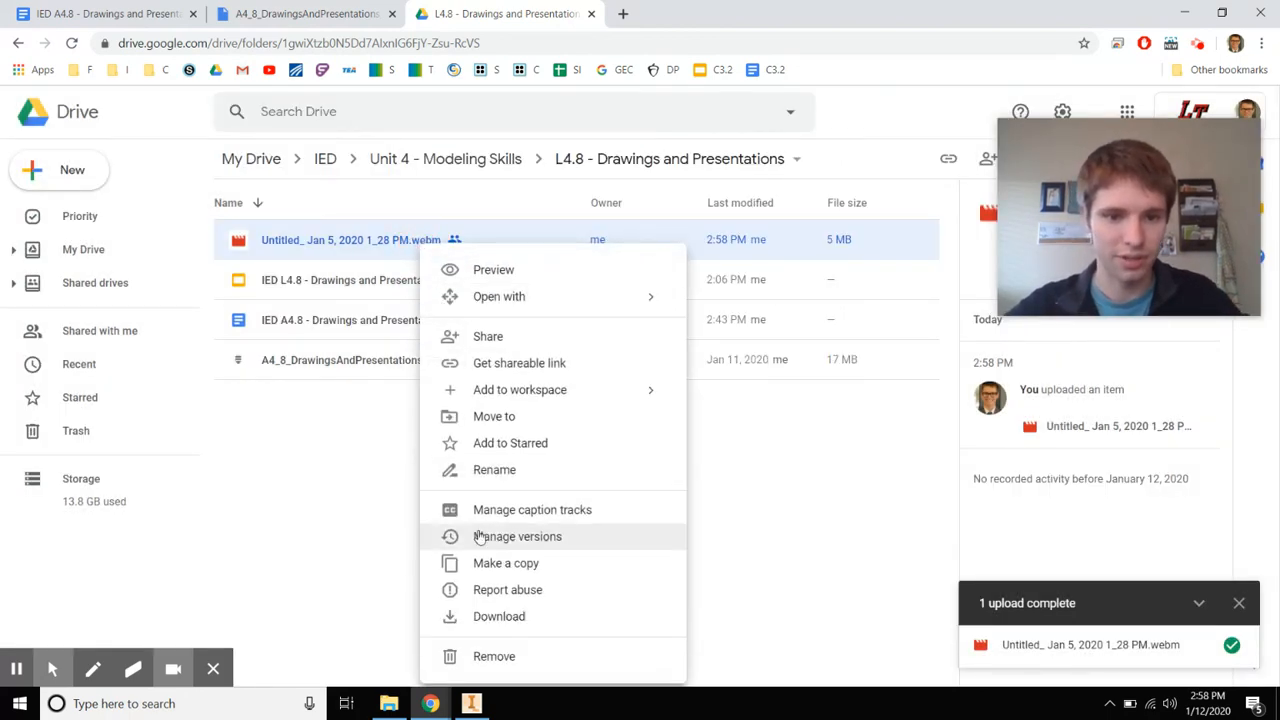
pyautogui.click(486, 364)
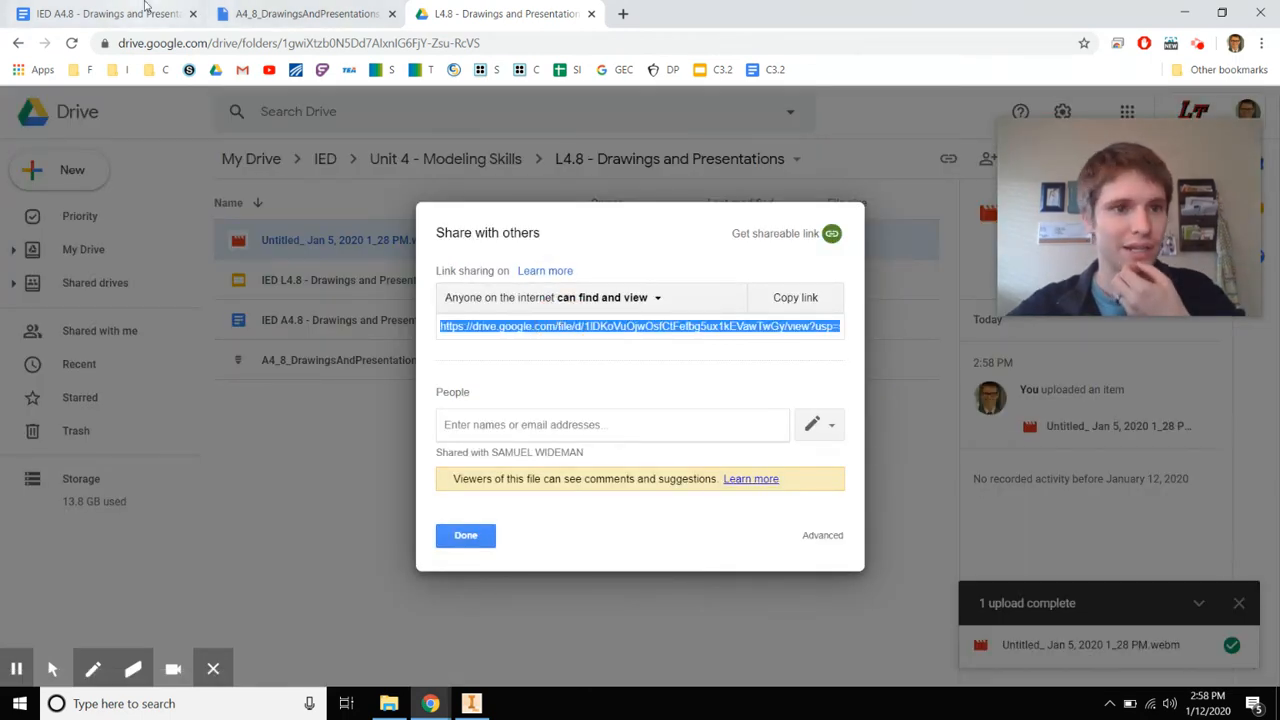
pyautogui.click(110, 14)
pyautogui.scroll(-10, 499, 420)
pyautogui.scroll(-8, 499, 420)
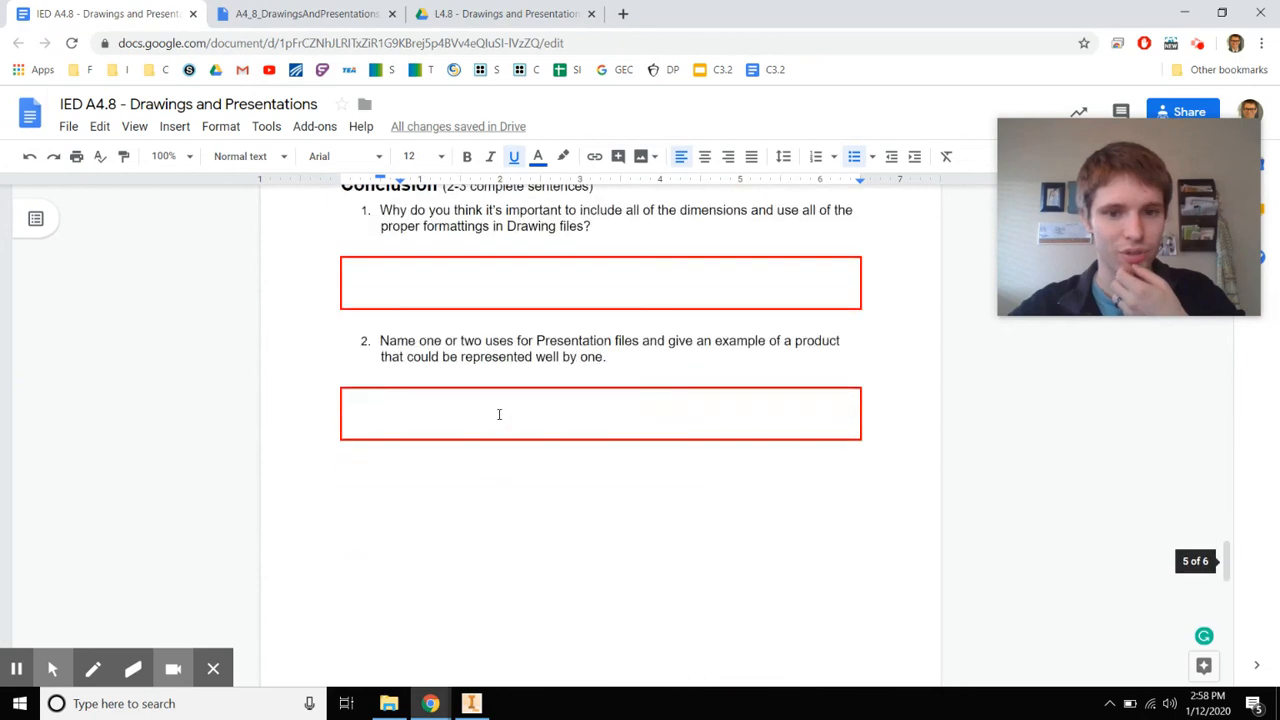
# Paste the copied Drive link into step e's red answer box and review the document
pyautogui.scroll(3, 500, 414)
pyautogui.click(424, 354)
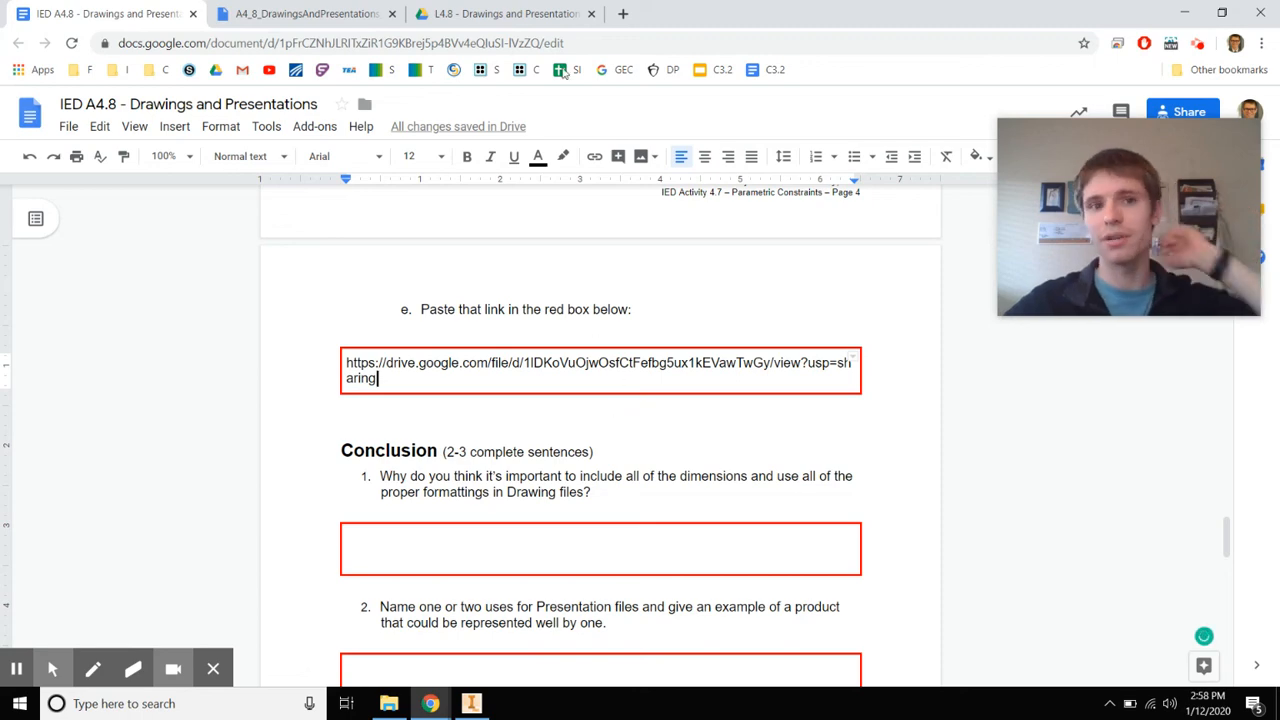
pyautogui.scroll(8, 497, 420)
pyautogui.scroll(-3, 516, 387)
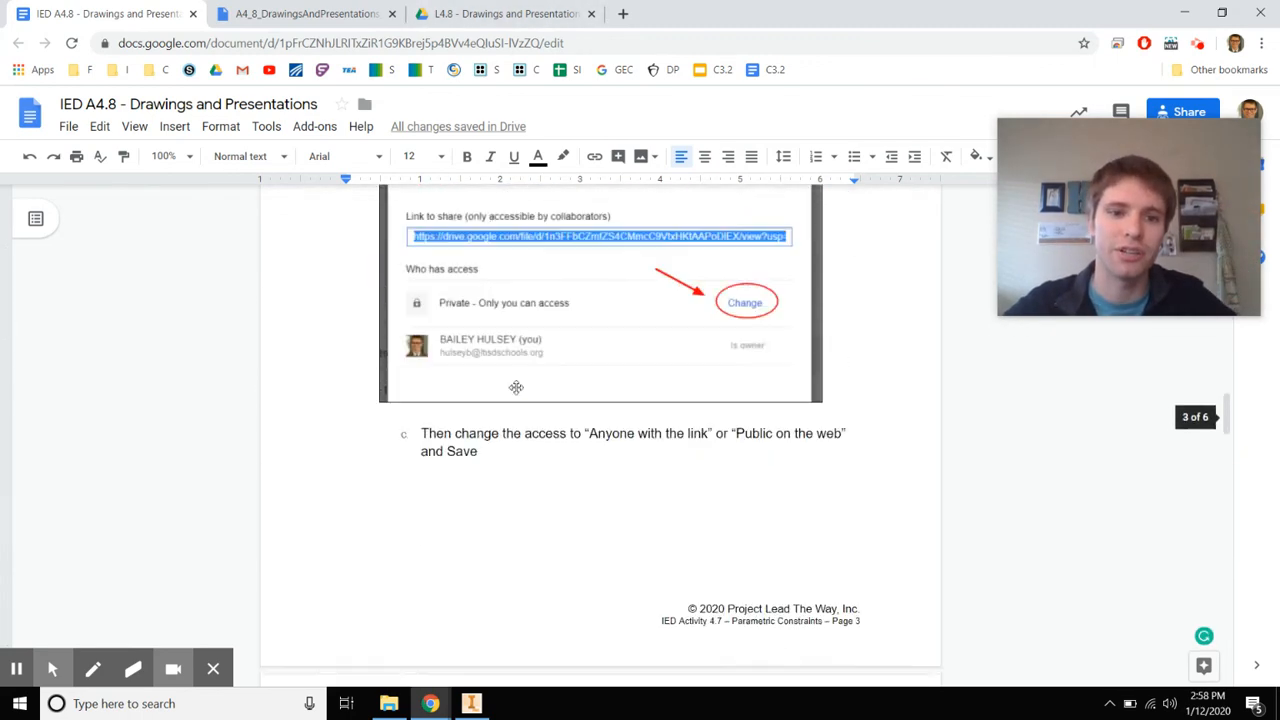
pyautogui.scroll(20, 516, 387)
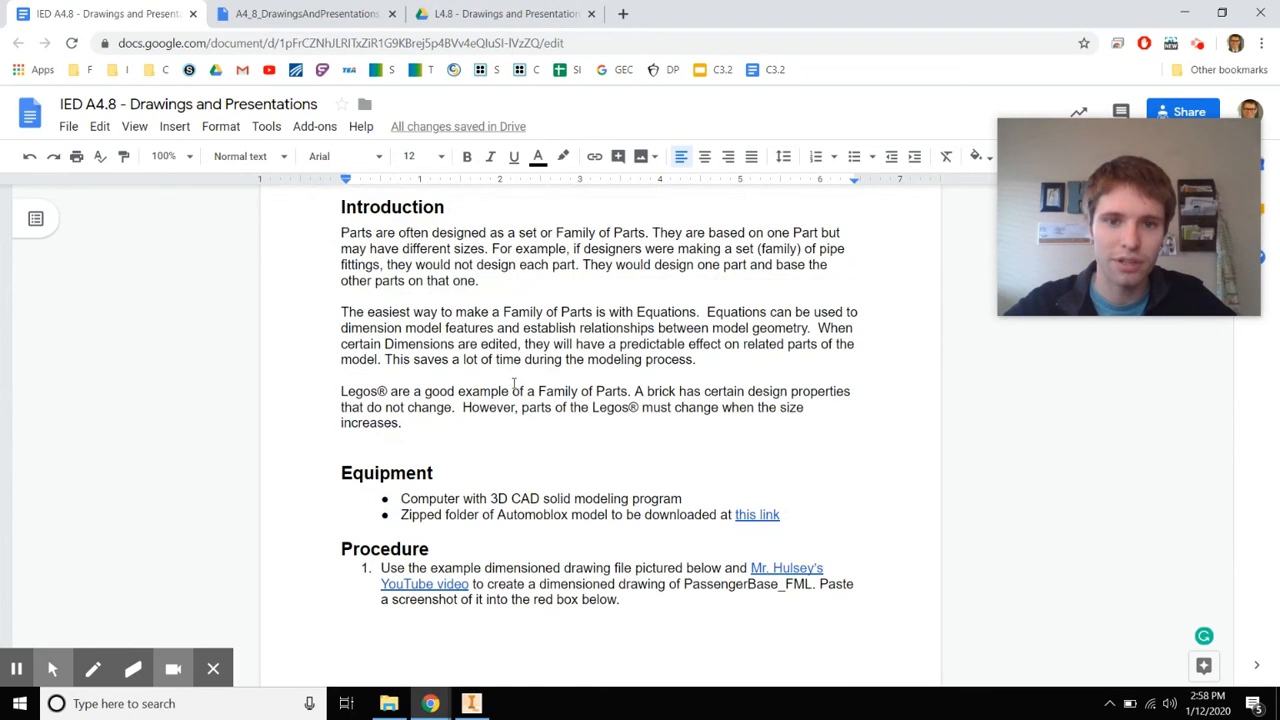
pyautogui.scroll(-20, 537, 420)
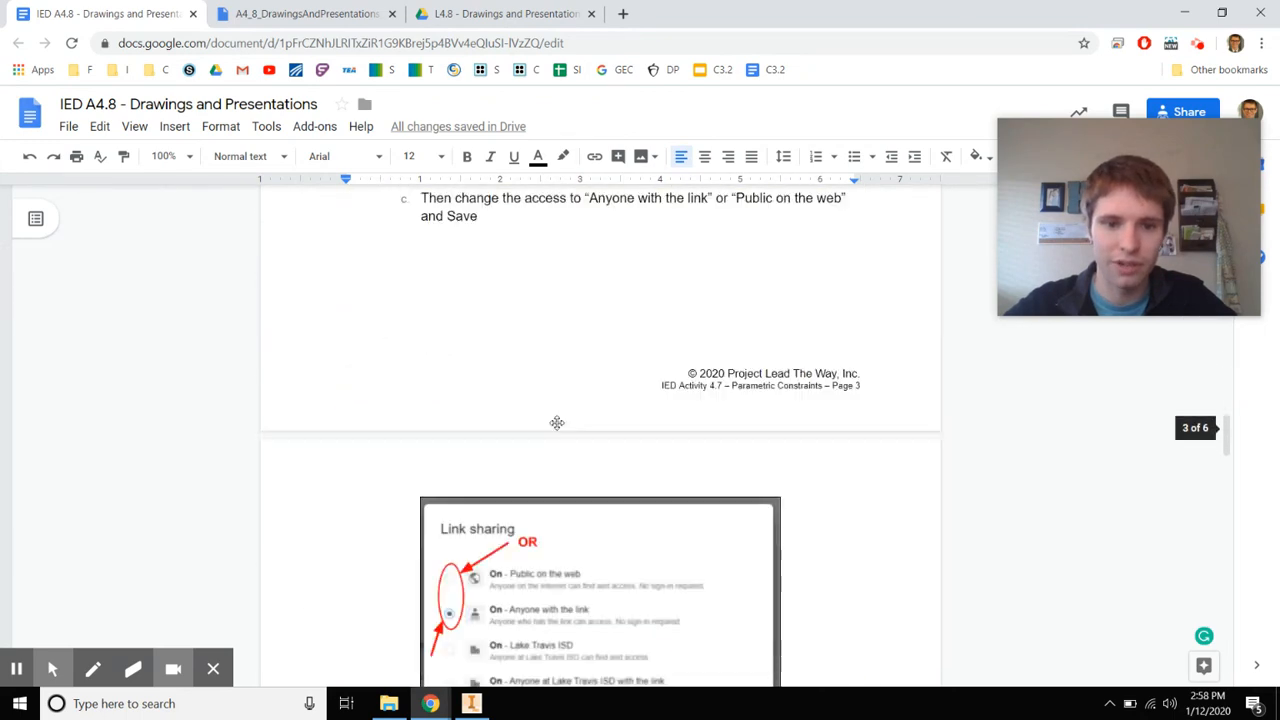
pyautogui.scroll(-5, 555, 416)
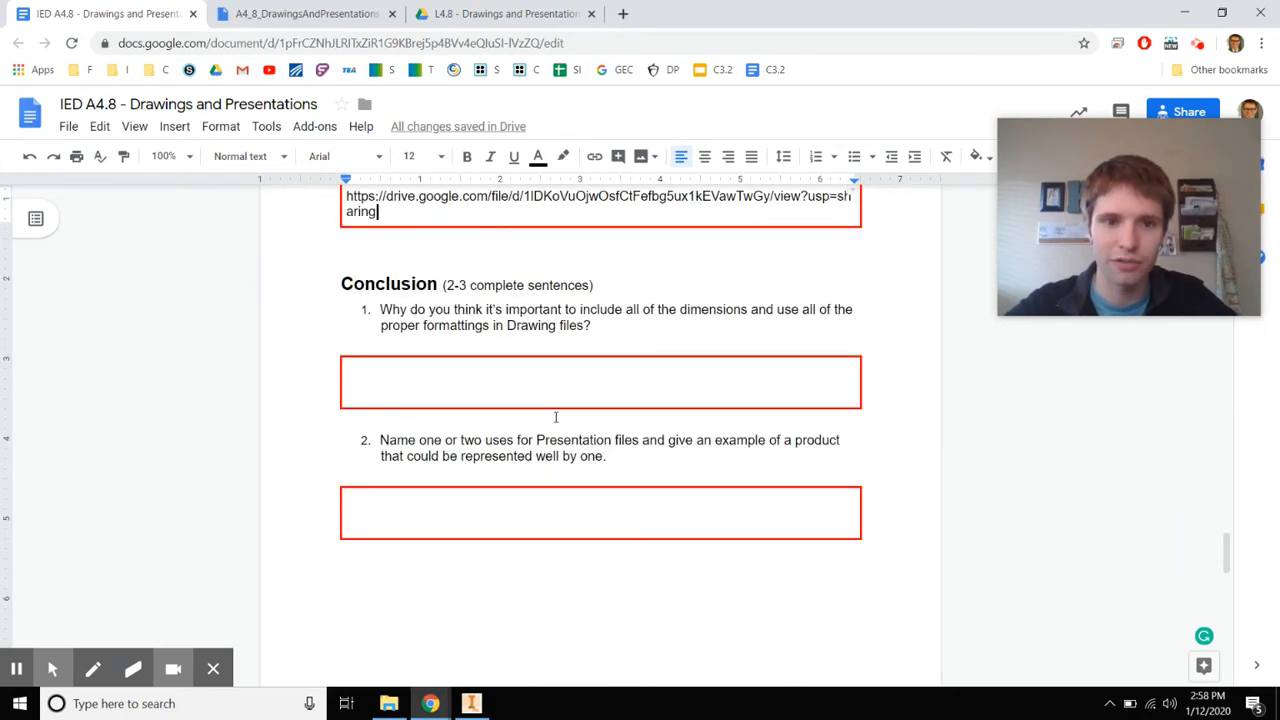
pyautogui.scroll(-5, 560, 410)
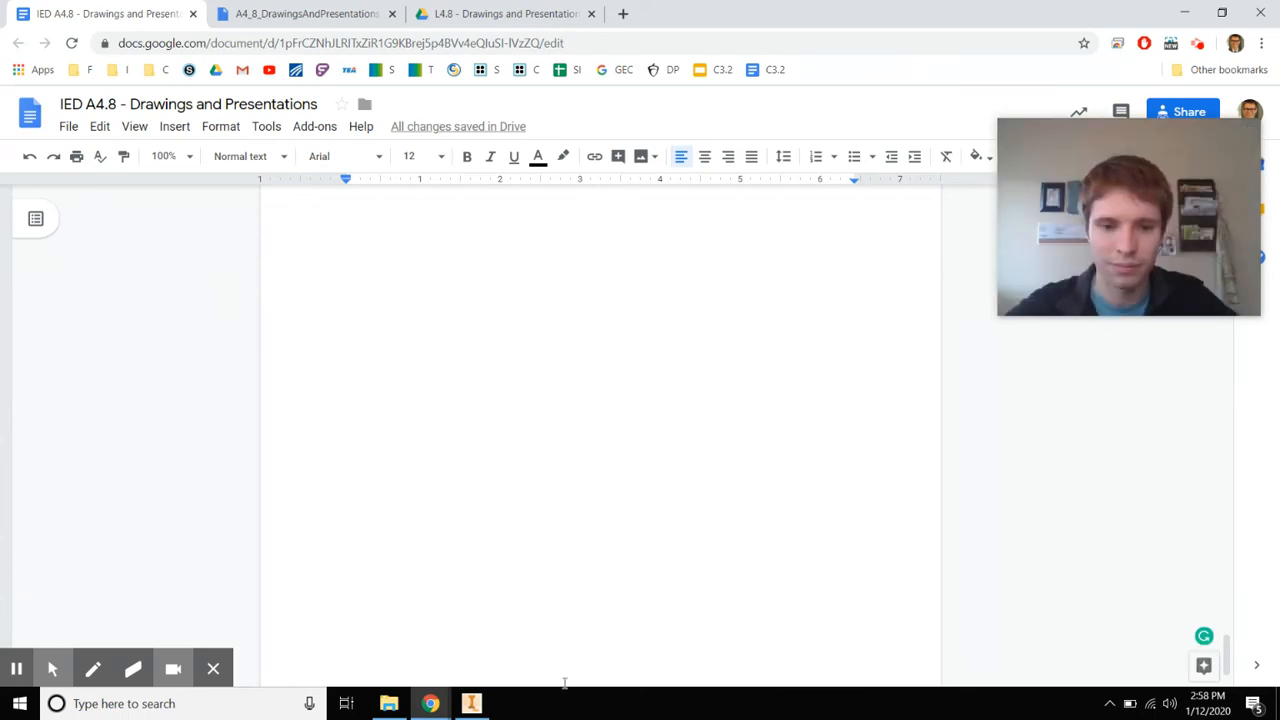